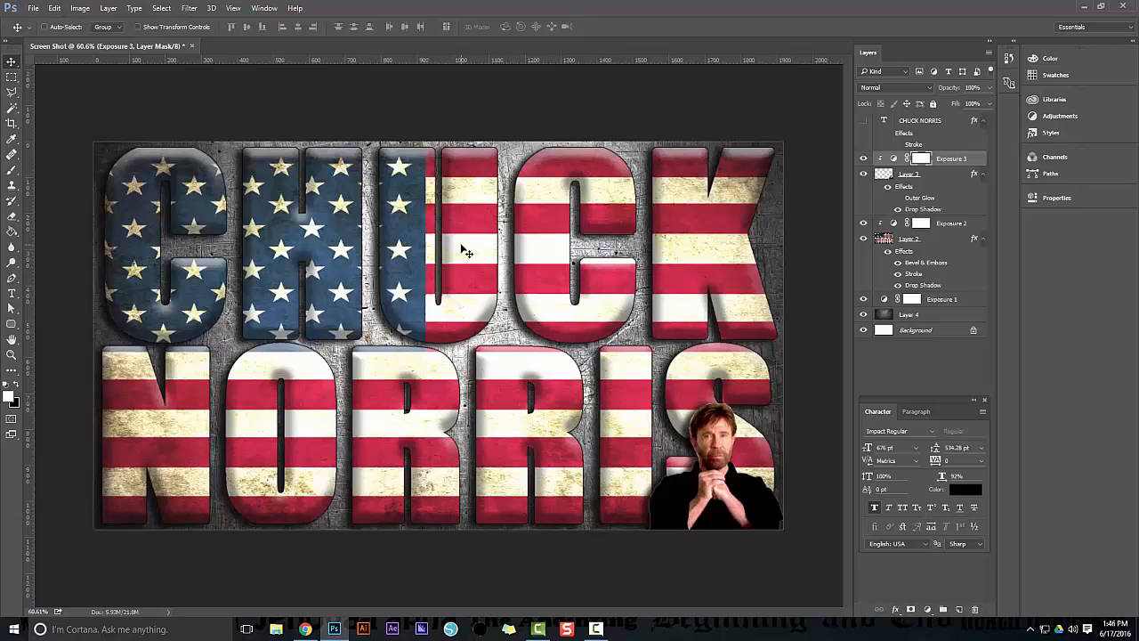
# Create a new document named "Screen shot 2" at 1920 × 1080 pixels and 72 pixels/inch.
pyautogui.hotkey('ctrl', 's')
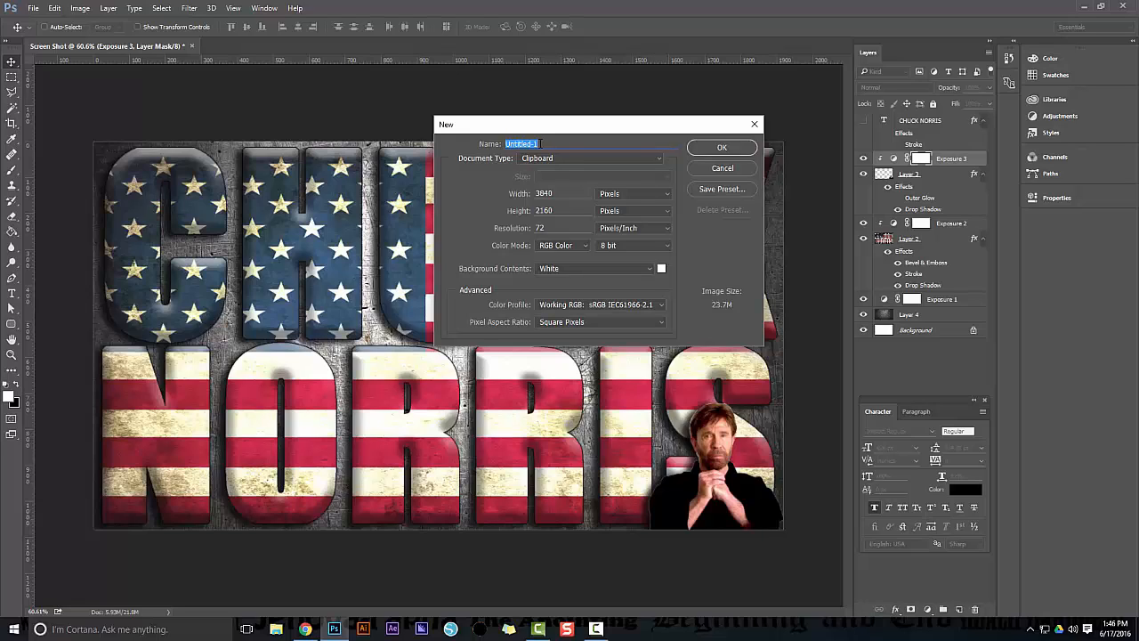
pyautogui.write('Screen shot 2')
pyautogui.doubleClick(554, 193)
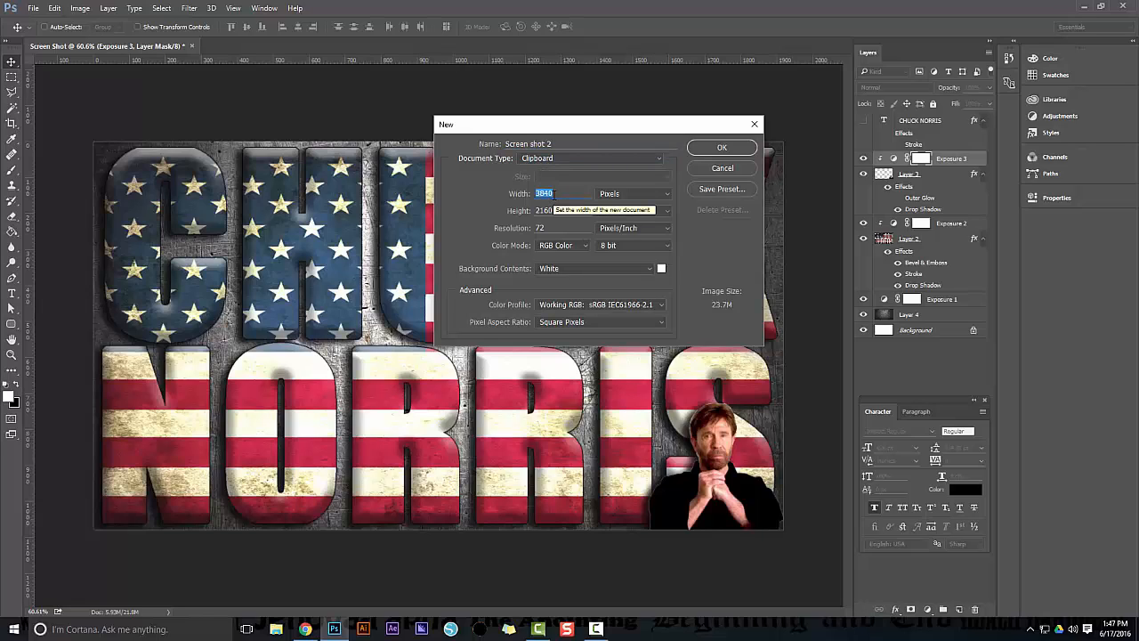
pyautogui.write('1920')
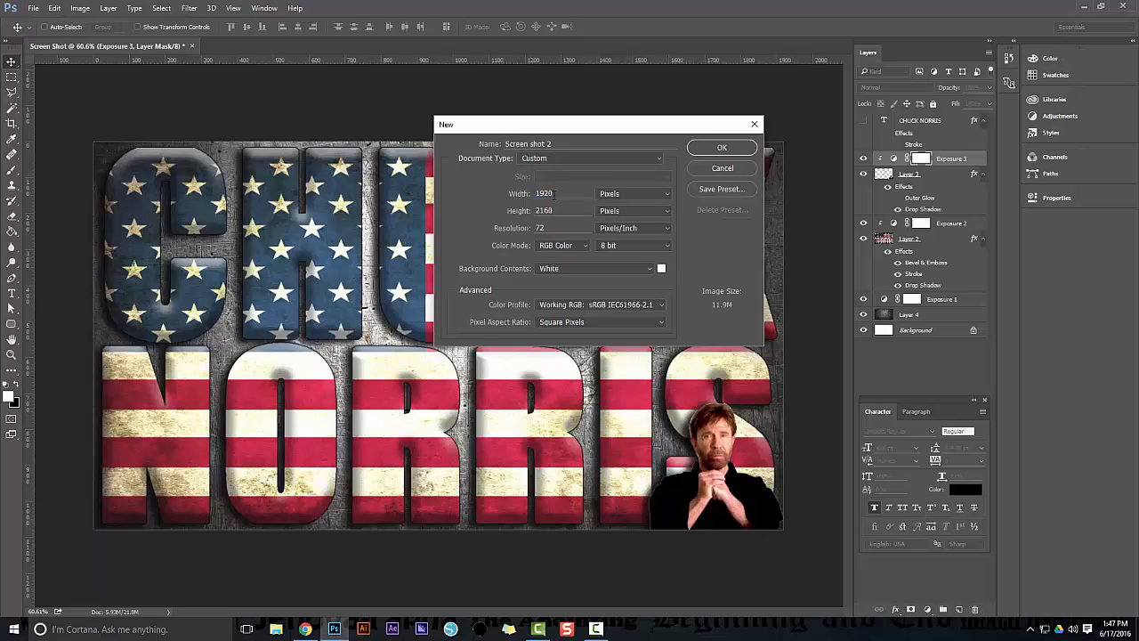
pyautogui.press('Tab')
pyautogui.write('1080')
pyautogui.click(546, 228)
pyautogui.click(722, 148)
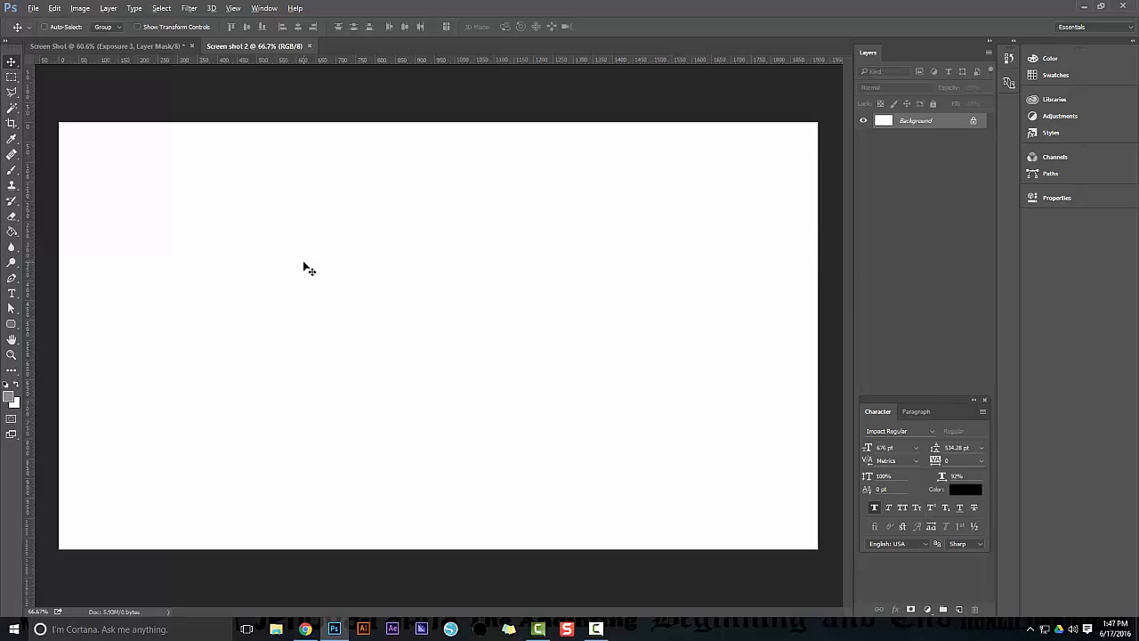
# Switch to Chrome, look through the open image searches and open the preview of Chuck Norris with clasped hands.
pyautogui.hotkey('alt', 'Tab')
pyautogui.hotkey('alt', 'Tab')
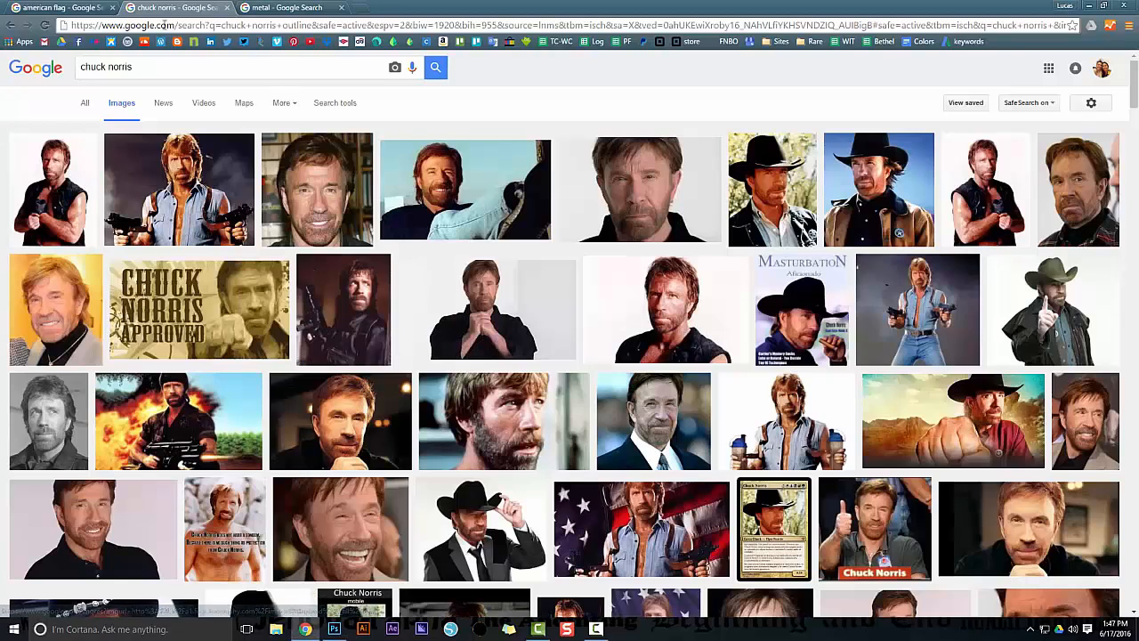
pyautogui.click(58, 7)
pyautogui.click(173, 7)
pyautogui.click(279, 6)
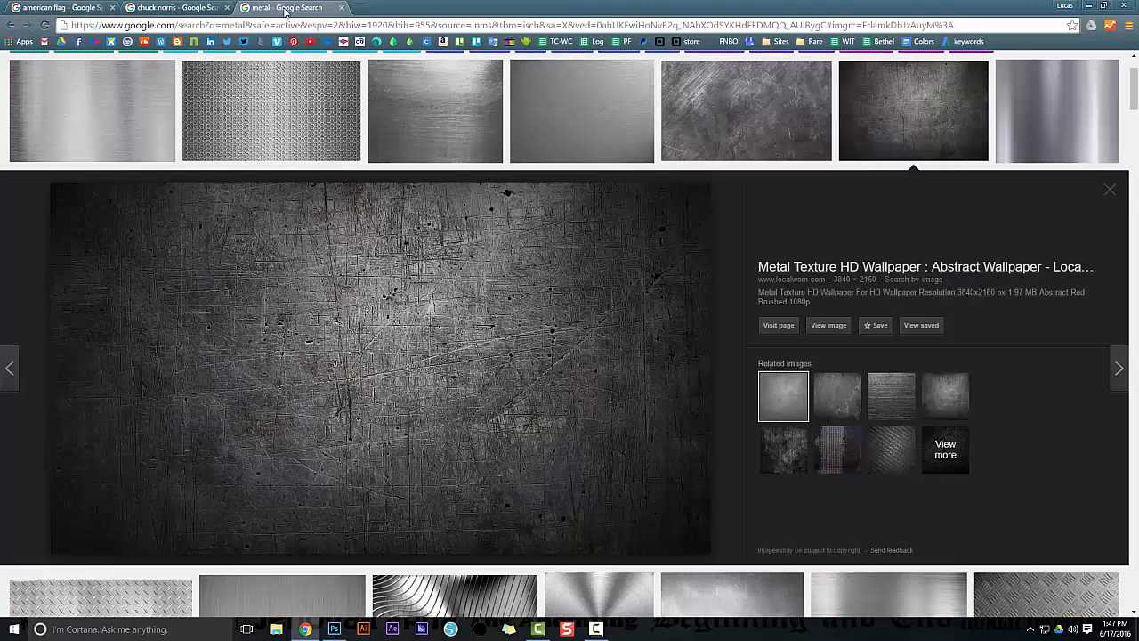
pyautogui.hotkey('ctrl', 'shift', 'Tab')
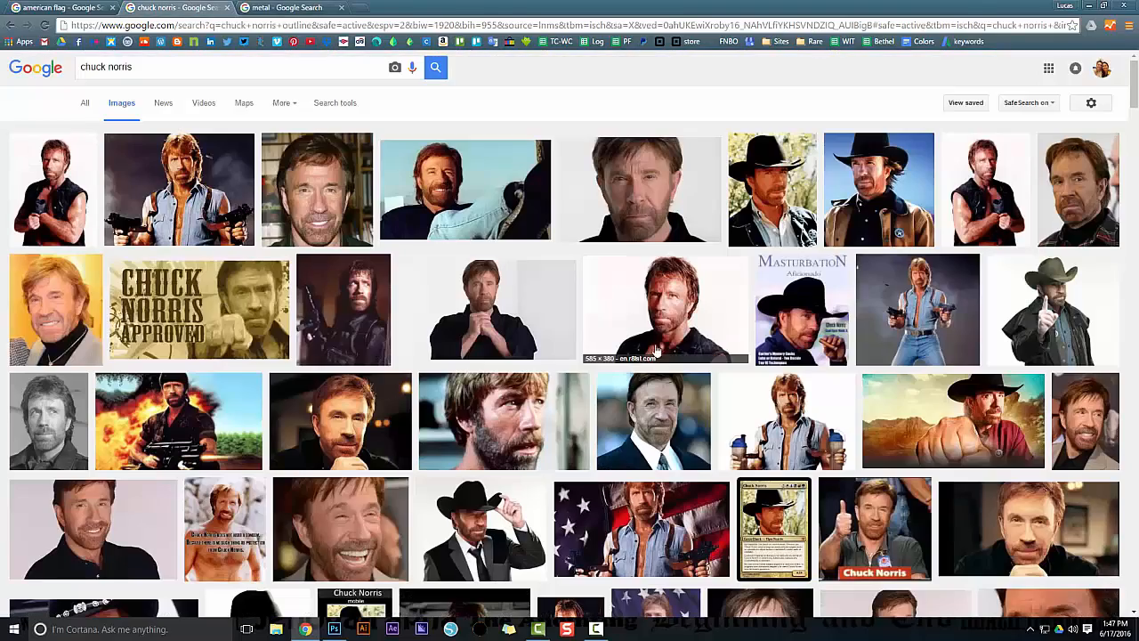
pyautogui.click(508, 302)
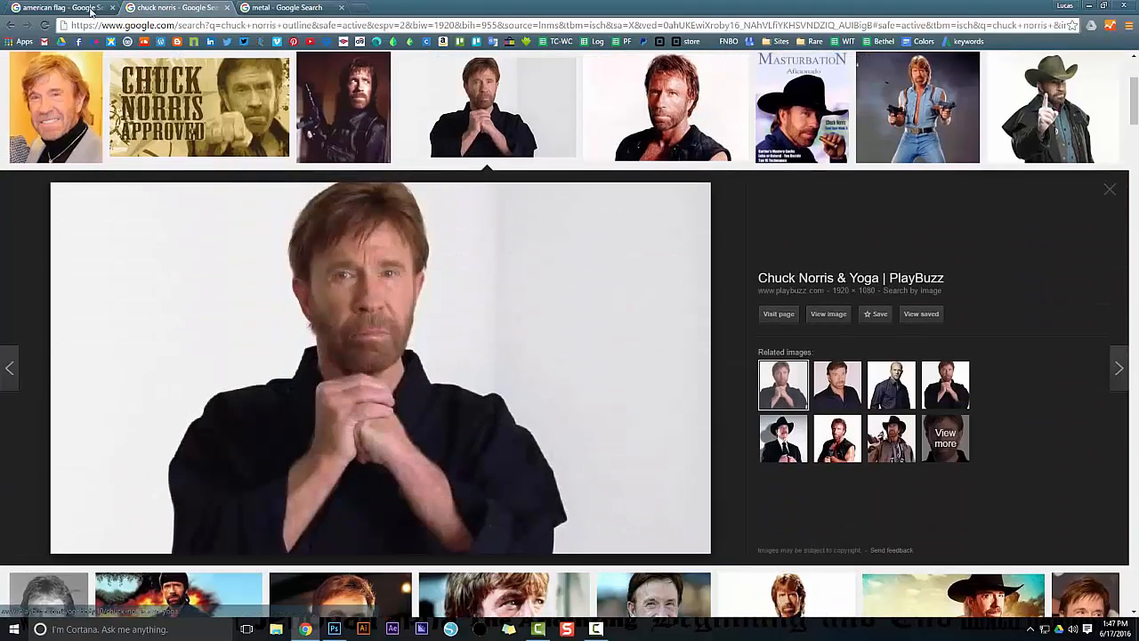
# Copy the old American flag image from its search results and paste it as an ungrouped layer into Screen shot 2 in Photoshop.
pyautogui.hotkey('ctrl', 'shift', 'Tab')
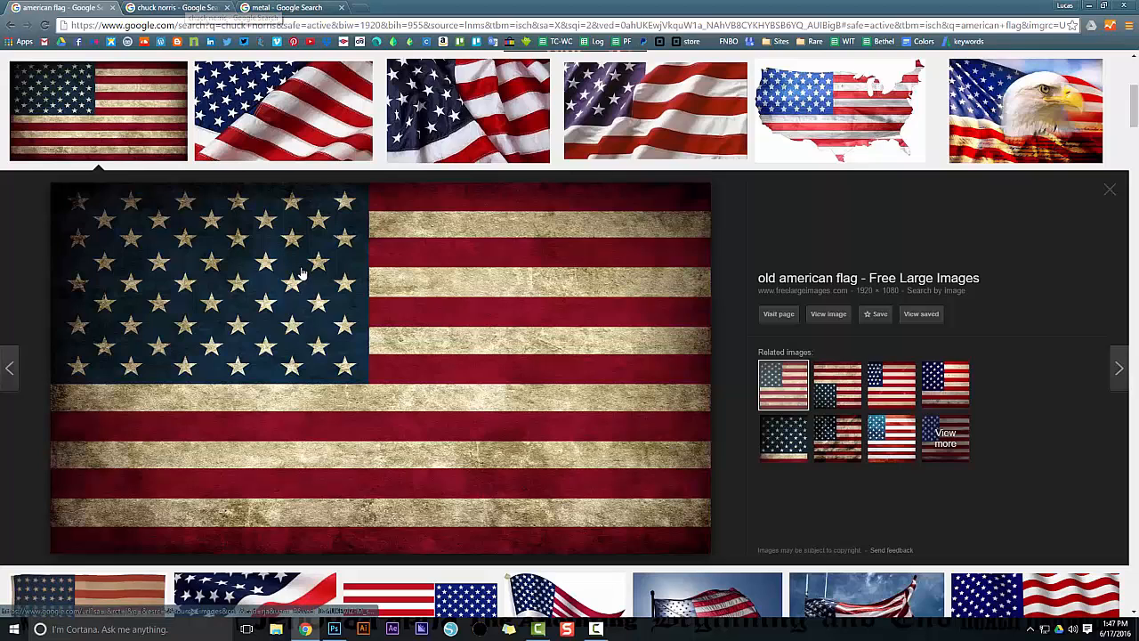
pyautogui.rightClick(372, 350)
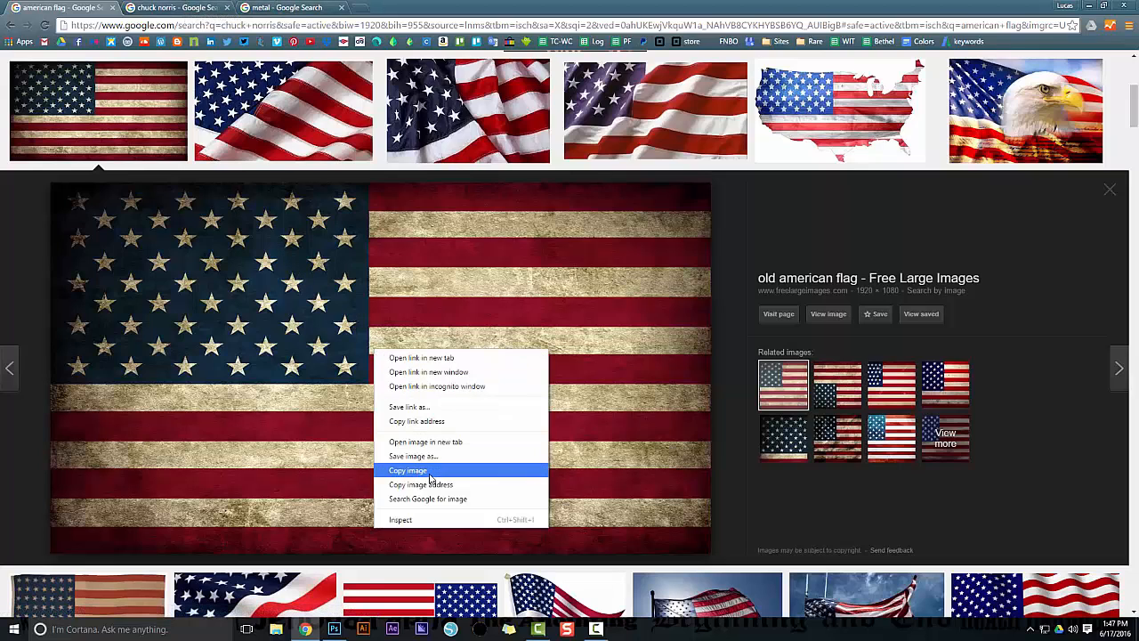
pyautogui.click(432, 471)
pyautogui.hotkey('alt', 'Tab')
pyautogui.hotkey('ctrl', 'g')
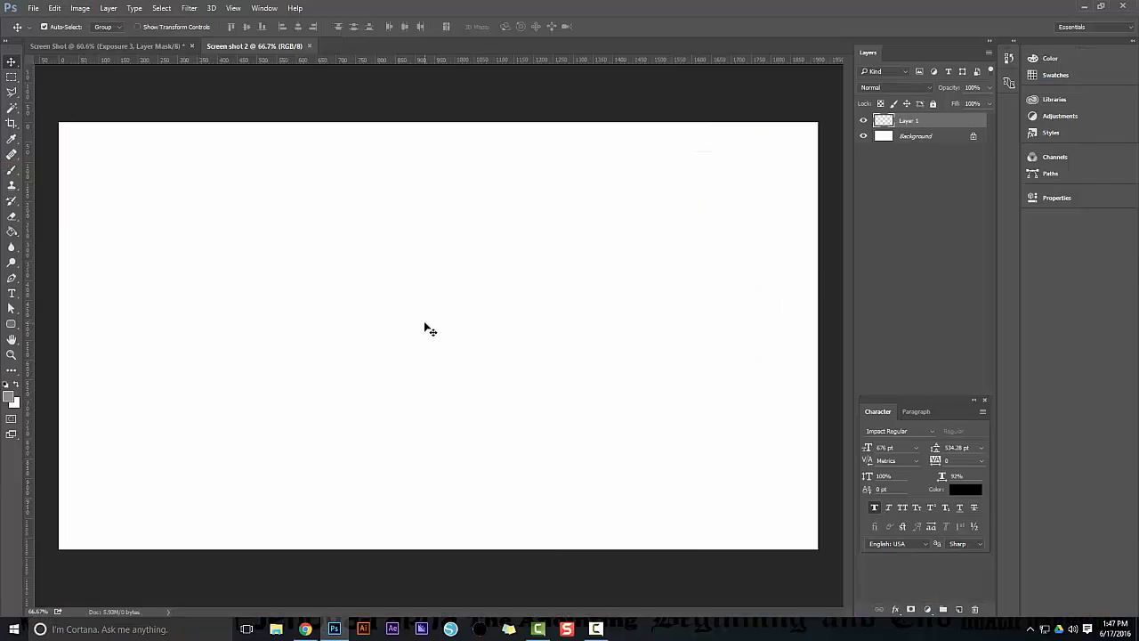
pyautogui.hotkey('ctrl', 'v')
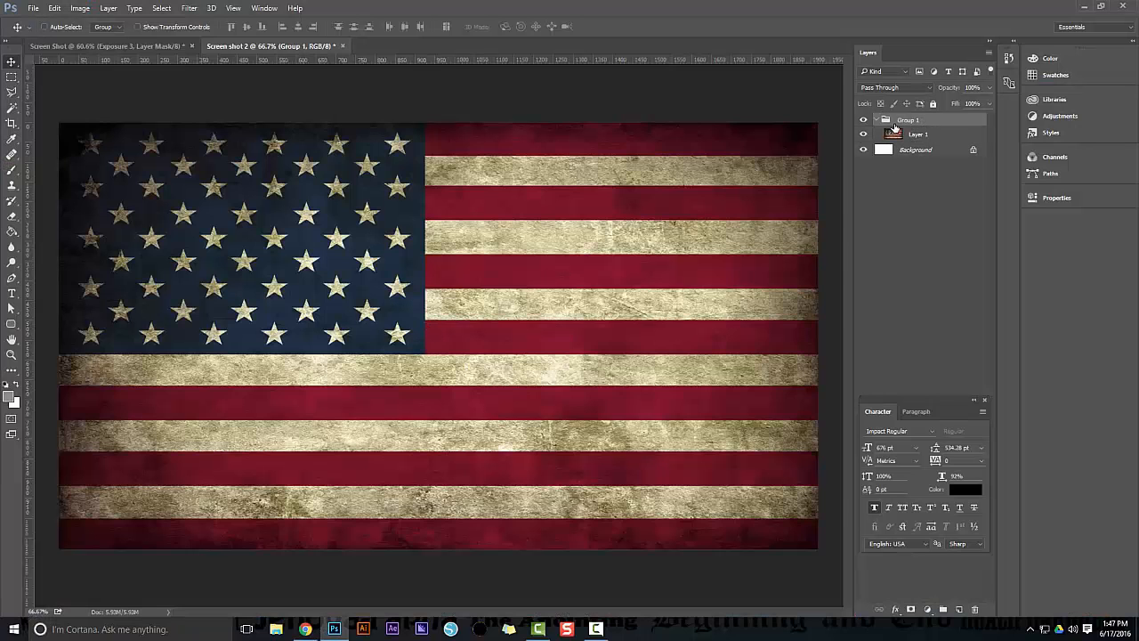
pyautogui.hotkey('ctrl', 'shift', 'g')
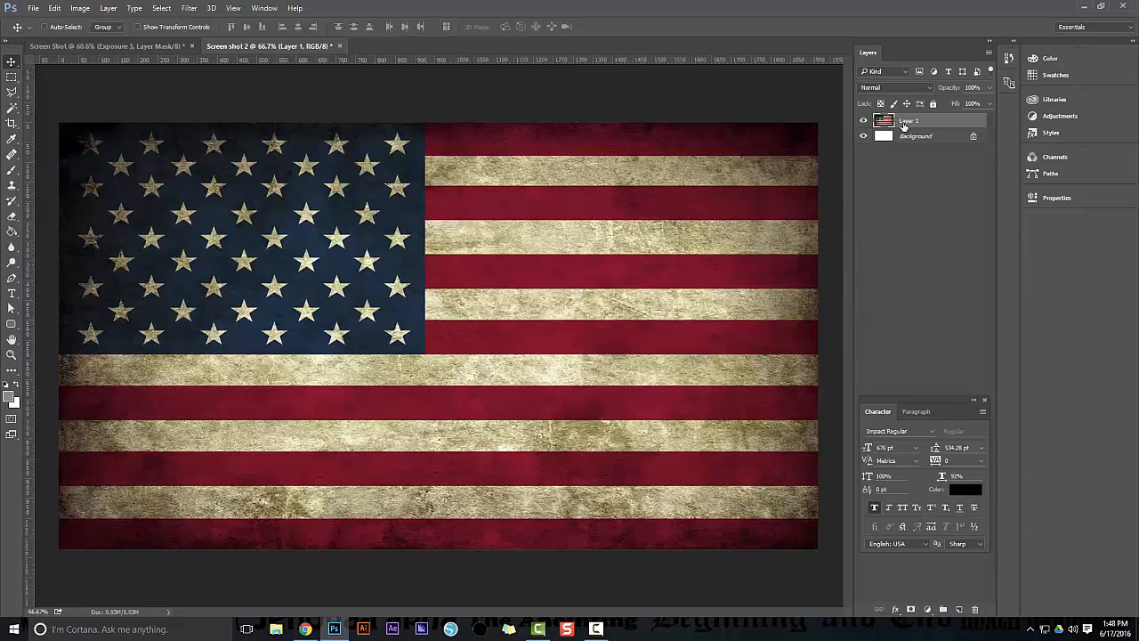
# Rename the pasted flag layer as Flag.
pyautogui.doubleClick(907, 121)
pyautogui.write('Flag')
pyautogui.press('Return')
# Copy the previewed Chuck Norris image from Chrome, paste it into the Photoshop document and name its layer Chuck.
pyautogui.hotkey('alt', 'Tab')
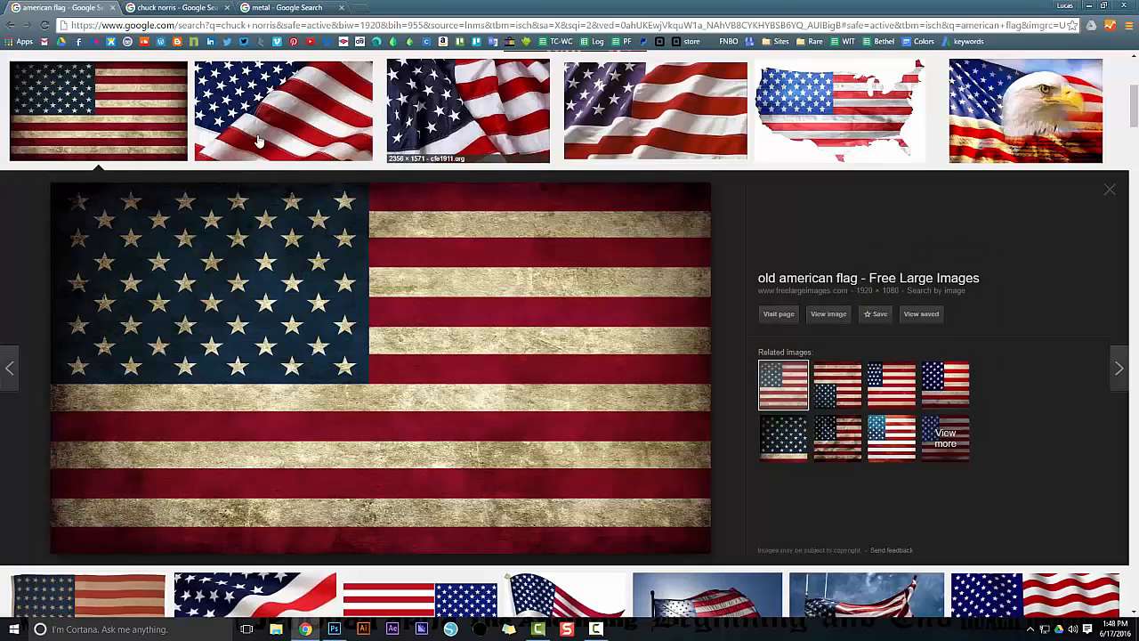
pyautogui.hotkey('ctrl', 'Tab')
pyautogui.rightClick(374, 331)
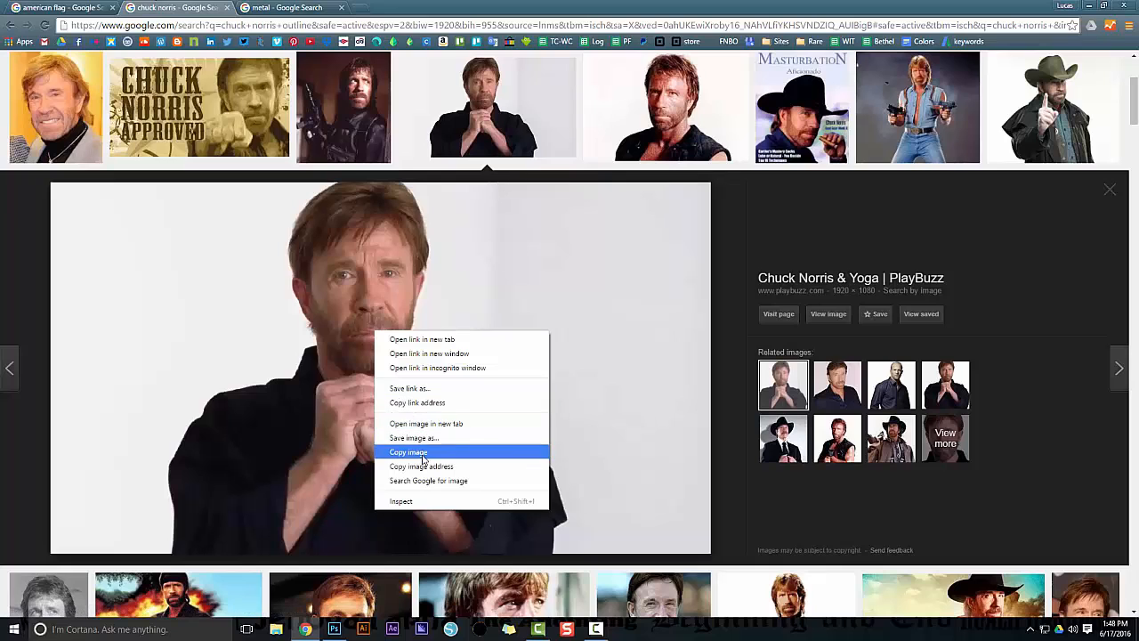
pyautogui.click(408, 452)
pyautogui.hotkey('alt', 'Tab')
pyautogui.hotkey('ctrl', 'v')
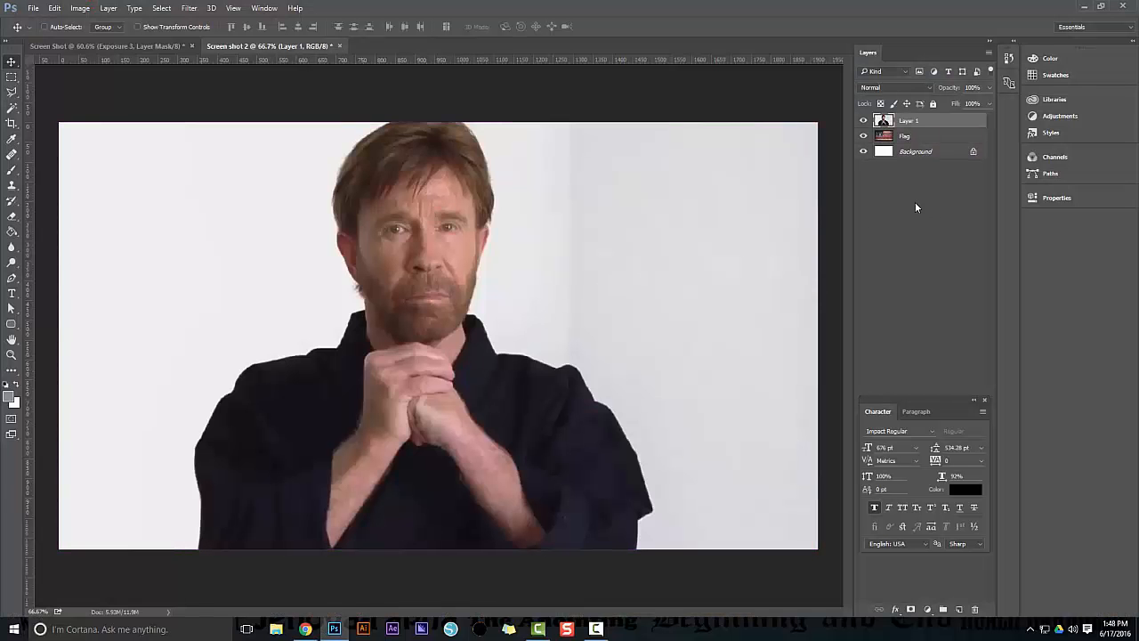
pyautogui.write('Chuck')
pyautogui.press('Return')
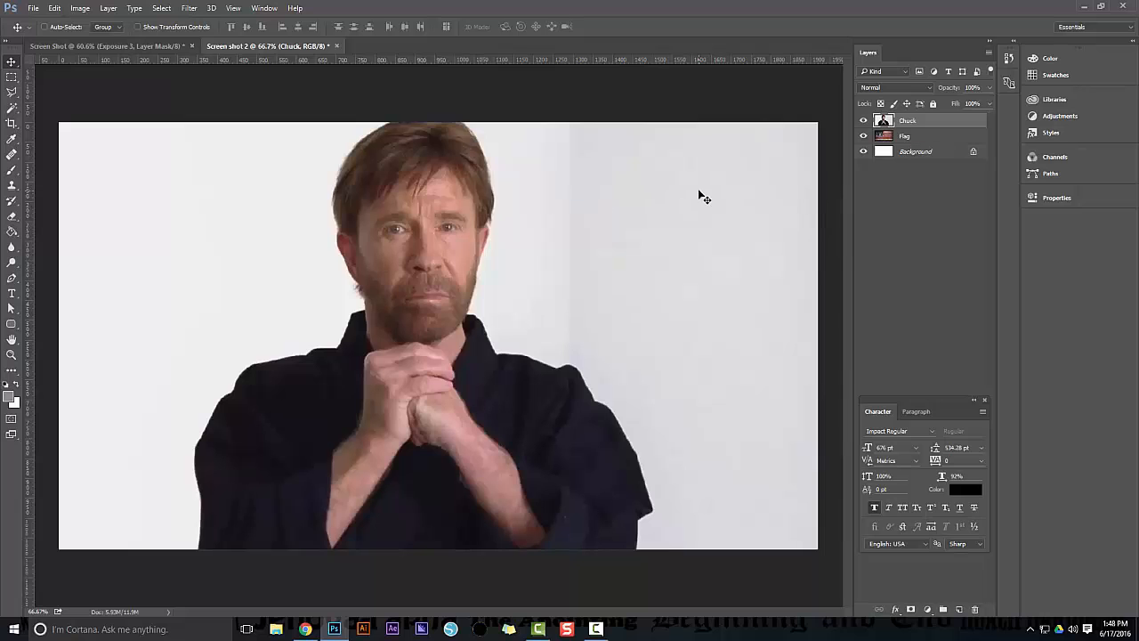
# Copy the dark scratched metal texture from the metal image search in Chrome and paste it into the Photoshop document.
pyautogui.hotkey('alt', 'Tab')
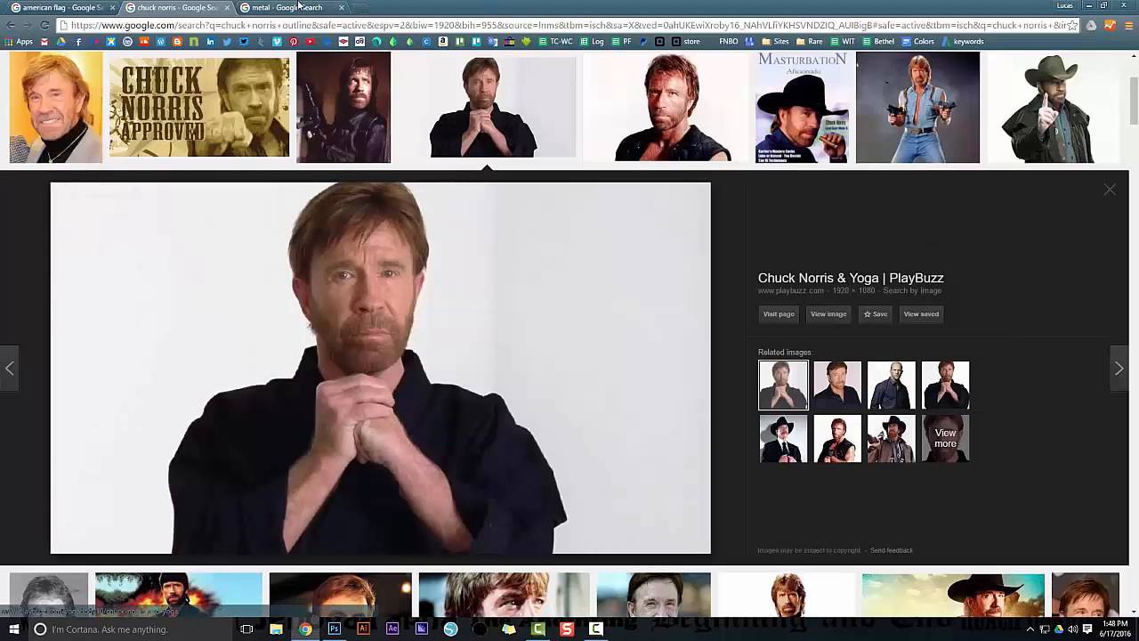
pyautogui.click(294, 7)
pyautogui.rightClick(391, 279)
pyautogui.click(438, 395)
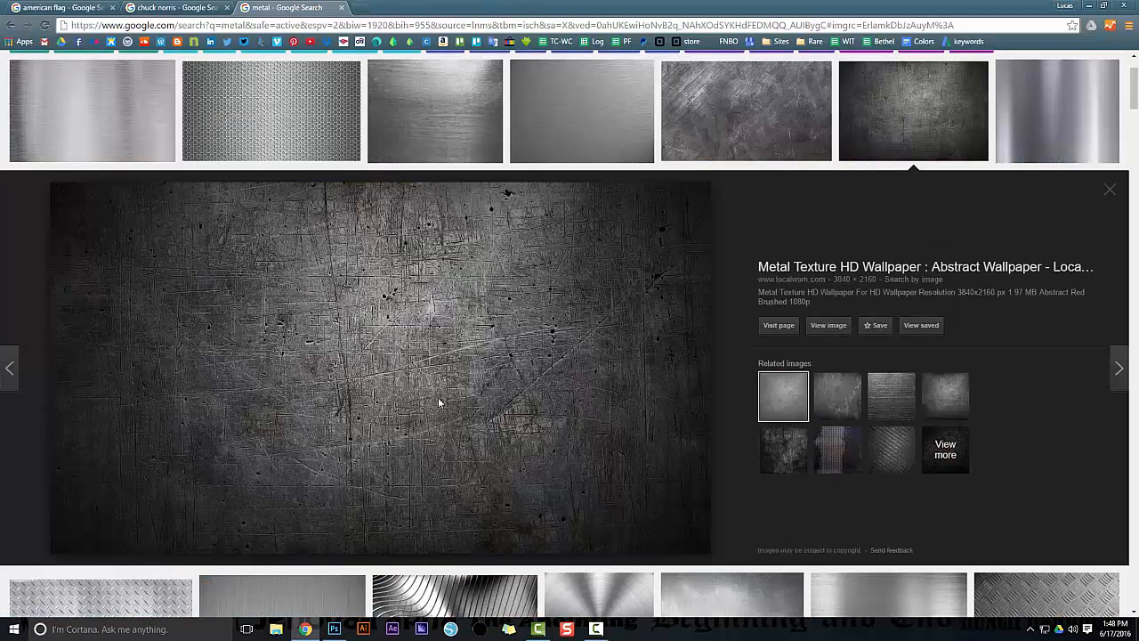
pyautogui.hotkey('alt', 'Tab')
pyautogui.hotkey('ctrl', 'v')
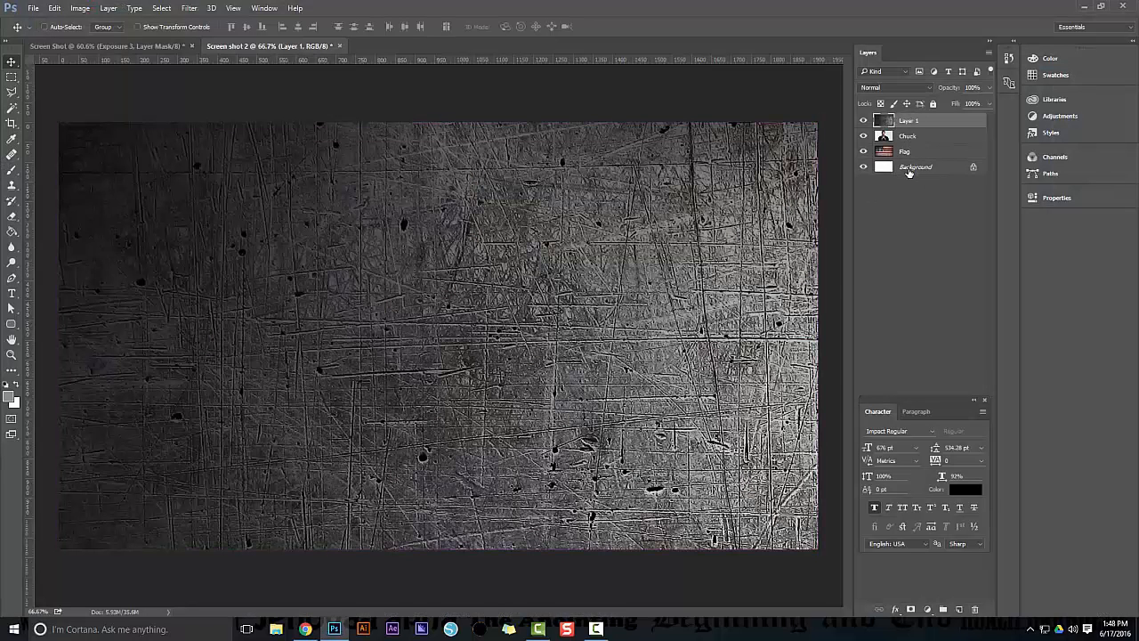
# Rename the pasted texture layer as Metal and place it directly above the Background layer.
pyautogui.doubleClick(907, 121)
pyautogui.write('Met')
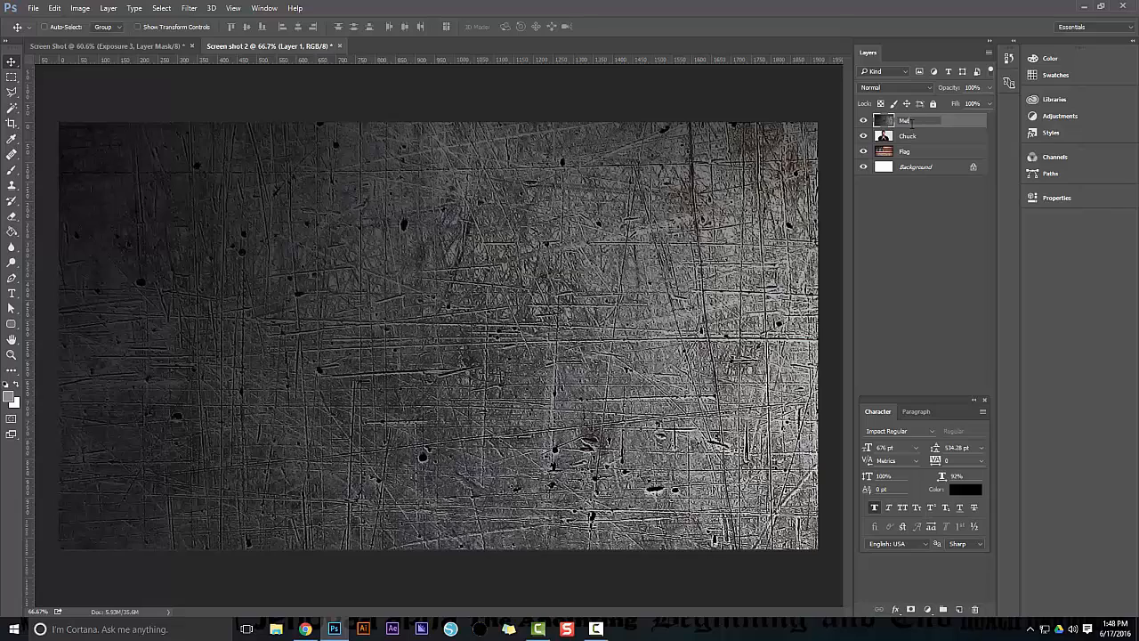
pyautogui.write('al')
pyautogui.press('Return')
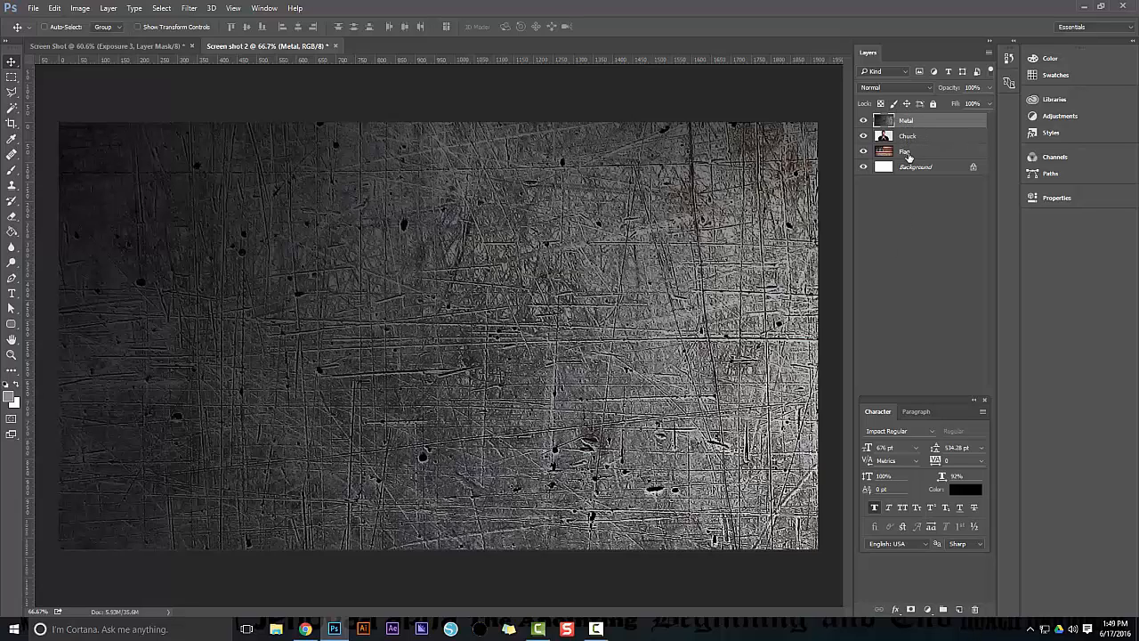
pyautogui.moveTo(907, 124); pyautogui.dragTo(909, 153)
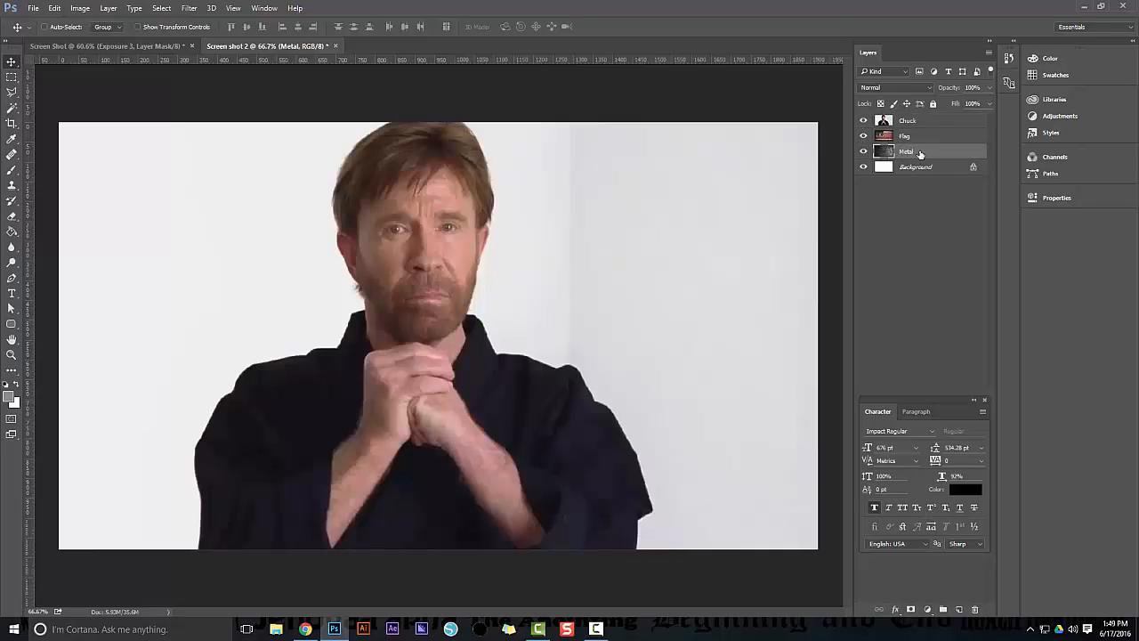
# Try moving the Chuck layer diagonally across the canvas and undo the move.
pyautogui.click(907, 124)
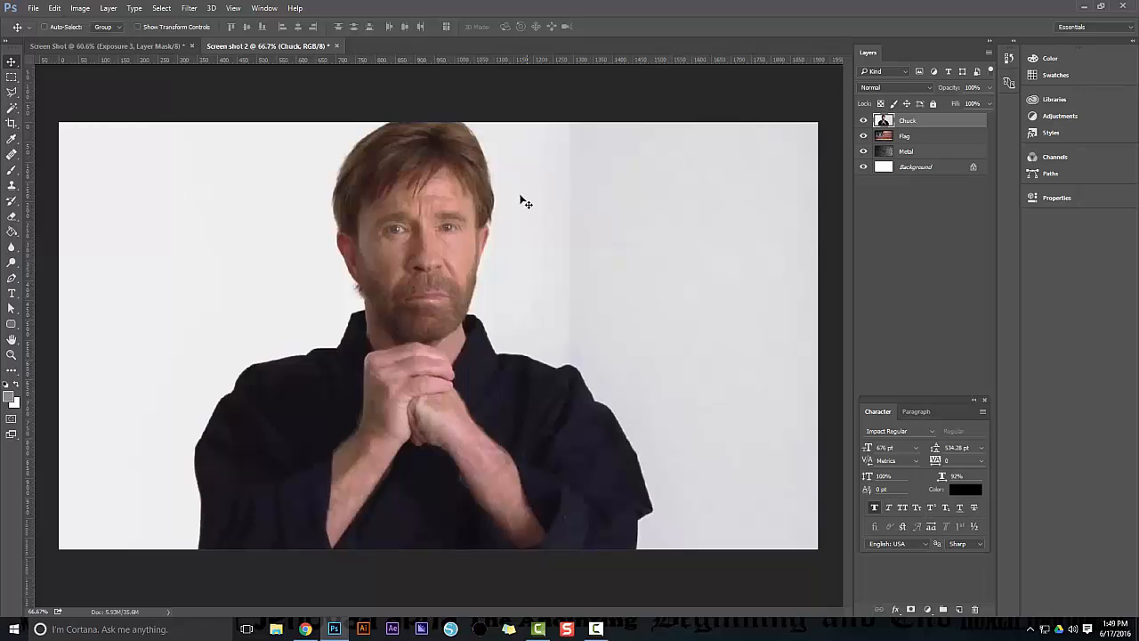
pyautogui.moveTo(496, 268); pyautogui.dragTo(526, 318)
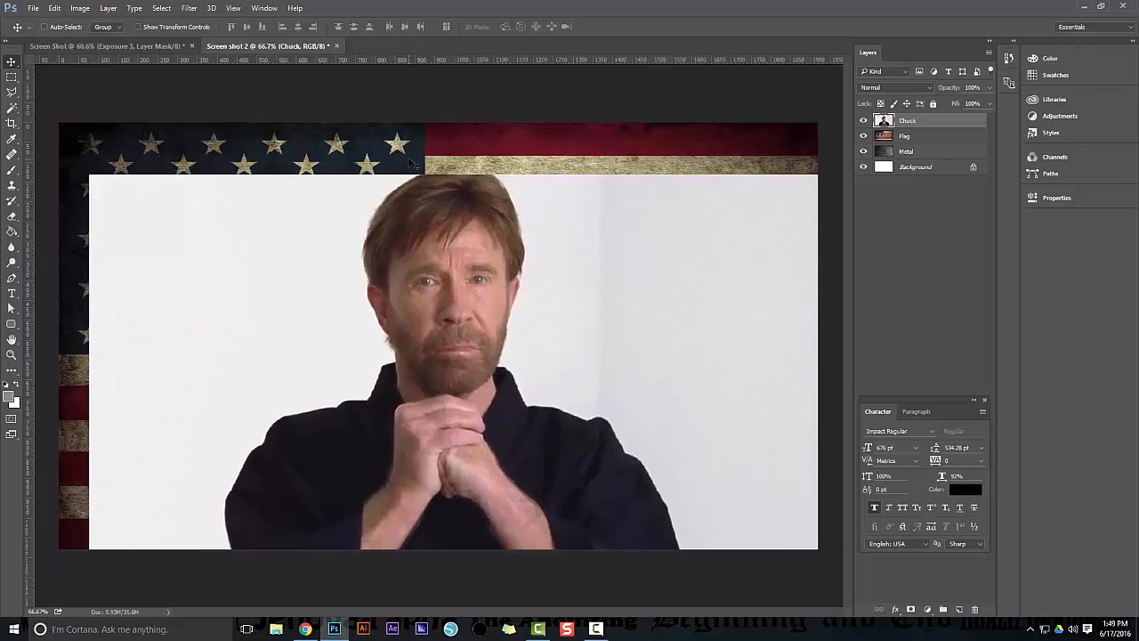
pyautogui.hotkey('ctrl', 'z')
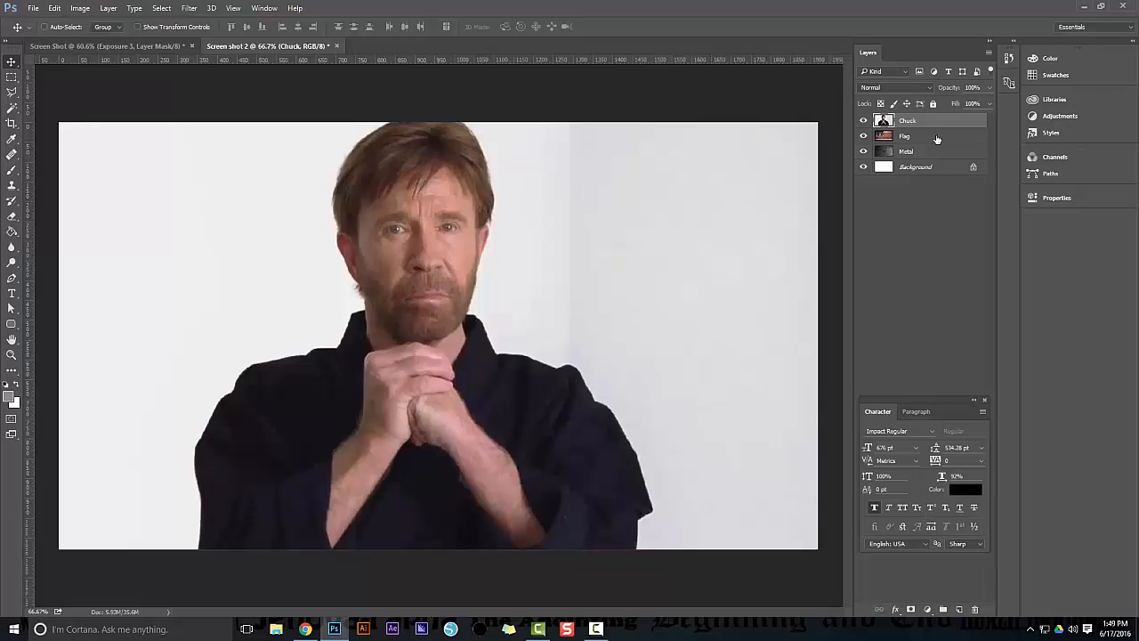
# Try moving the canvas content with no layer selected and again with the Flag layer selected.
pyautogui.click(939, 210)
pyautogui.click(449, 246)
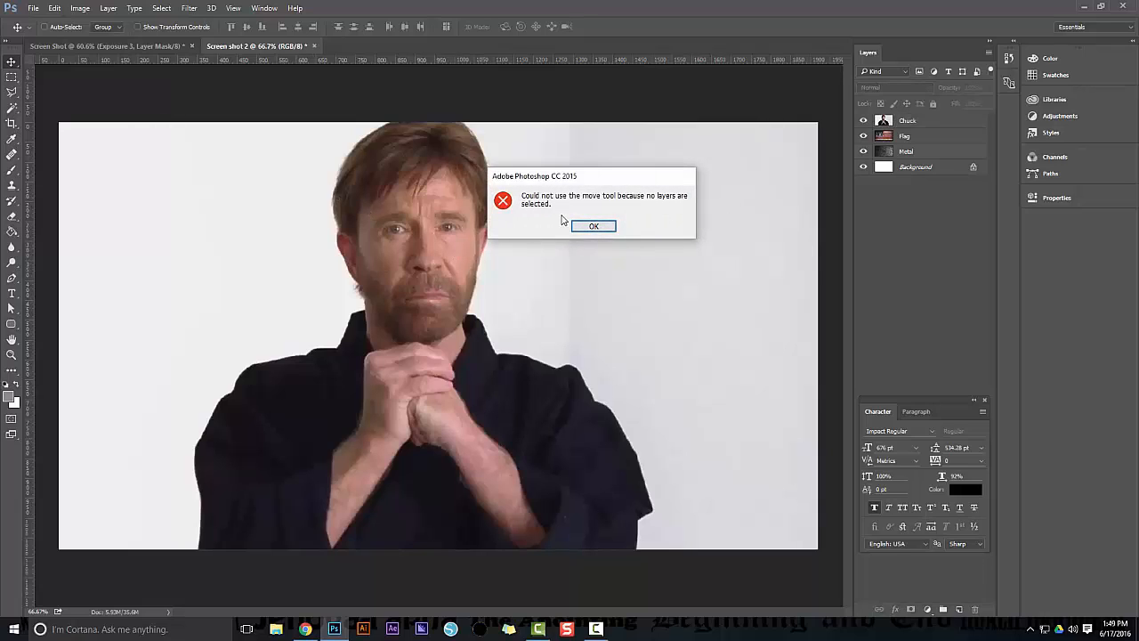
pyautogui.click(592, 227)
pyautogui.click(904, 138)
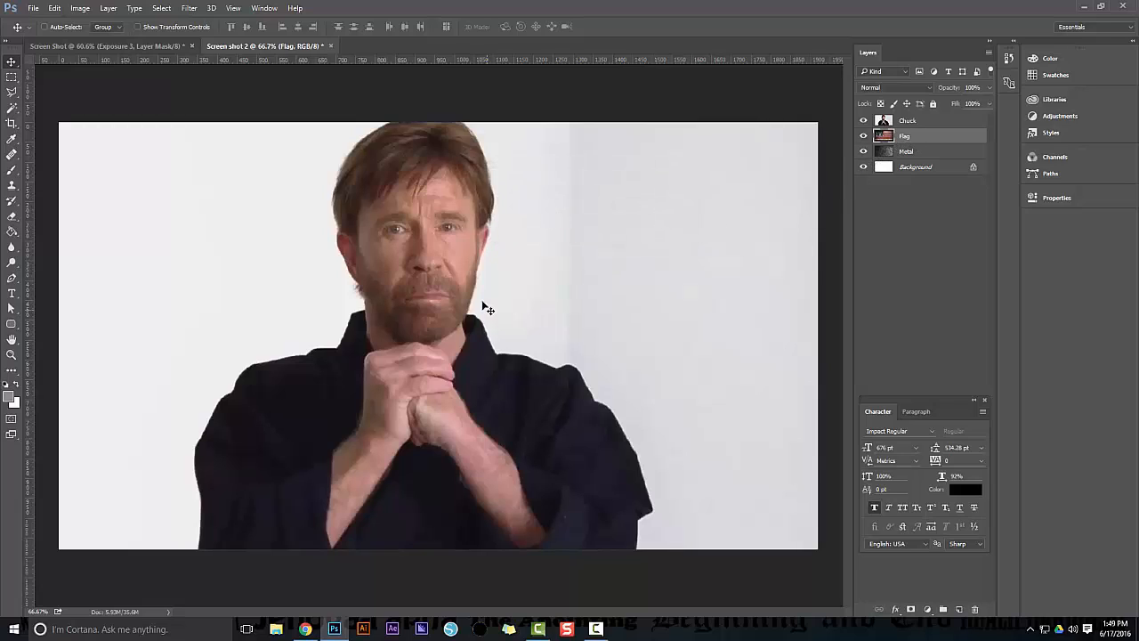
pyautogui.moveTo(412, 207); pyautogui.dragTo(428, 243)
pyautogui.click(909, 154)
pyautogui.click(907, 139)
pyautogui.click(910, 122)
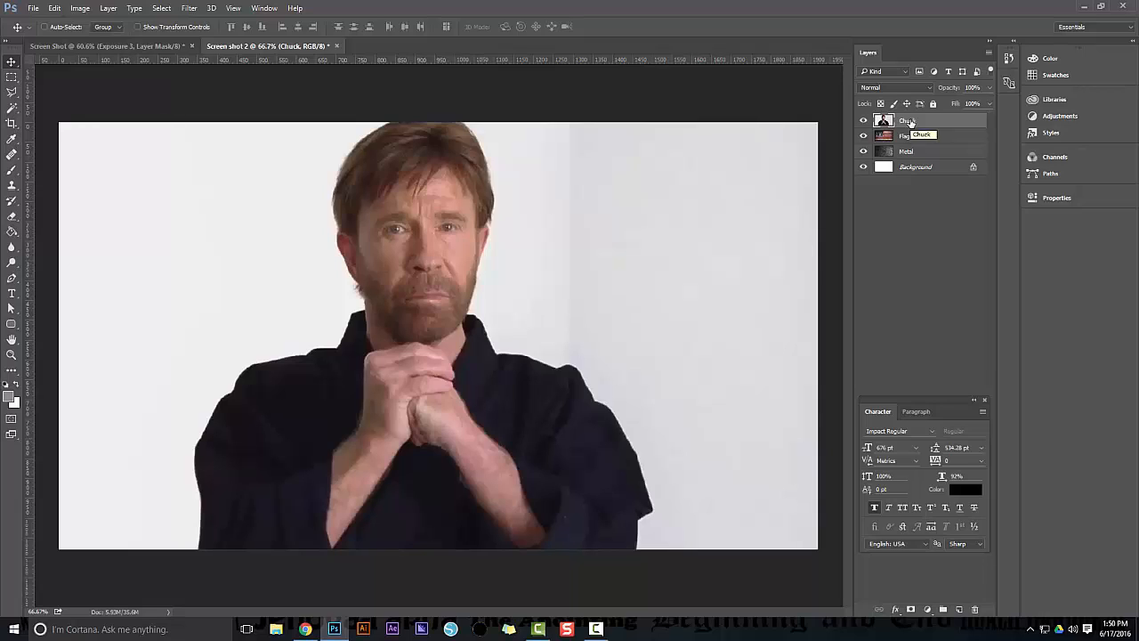
pyautogui.click(906, 139)
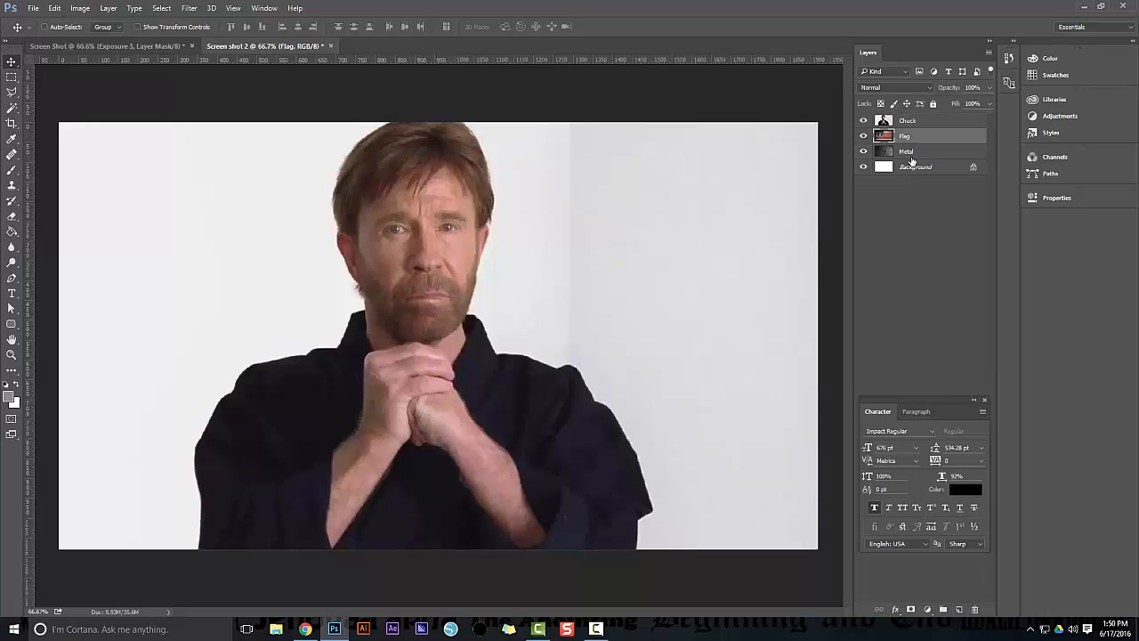
pyautogui.click(911, 156)
pyautogui.click(909, 141)
# Select the white background on the right side of the Chuck layer using the Magic Wand tool at tolerance 50.
pyautogui.click(910, 122)
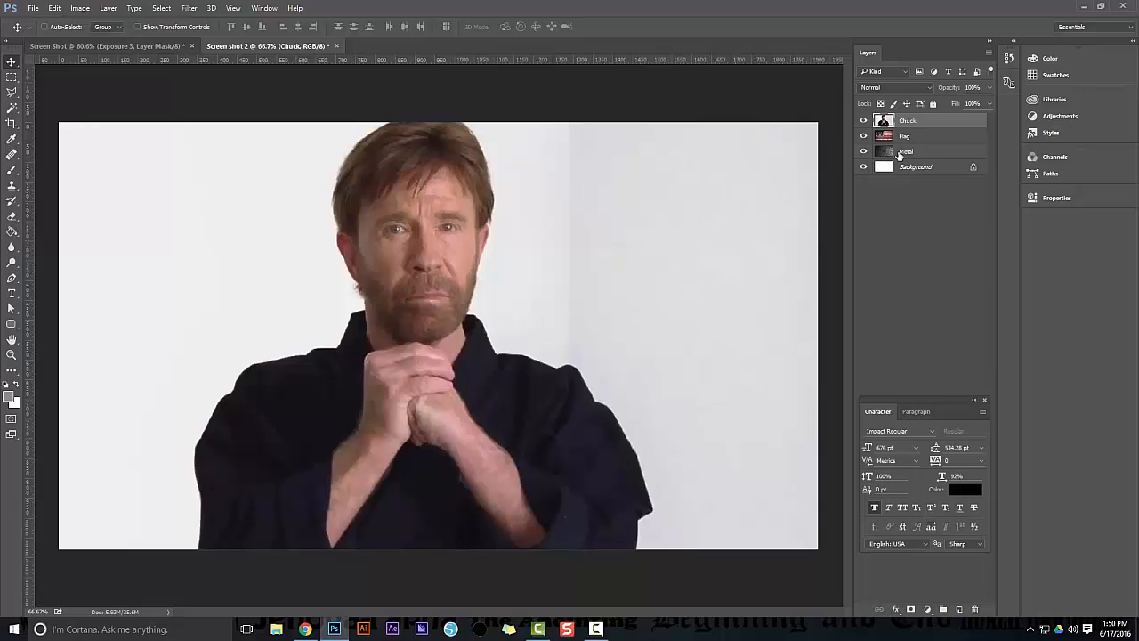
pyautogui.press('w')
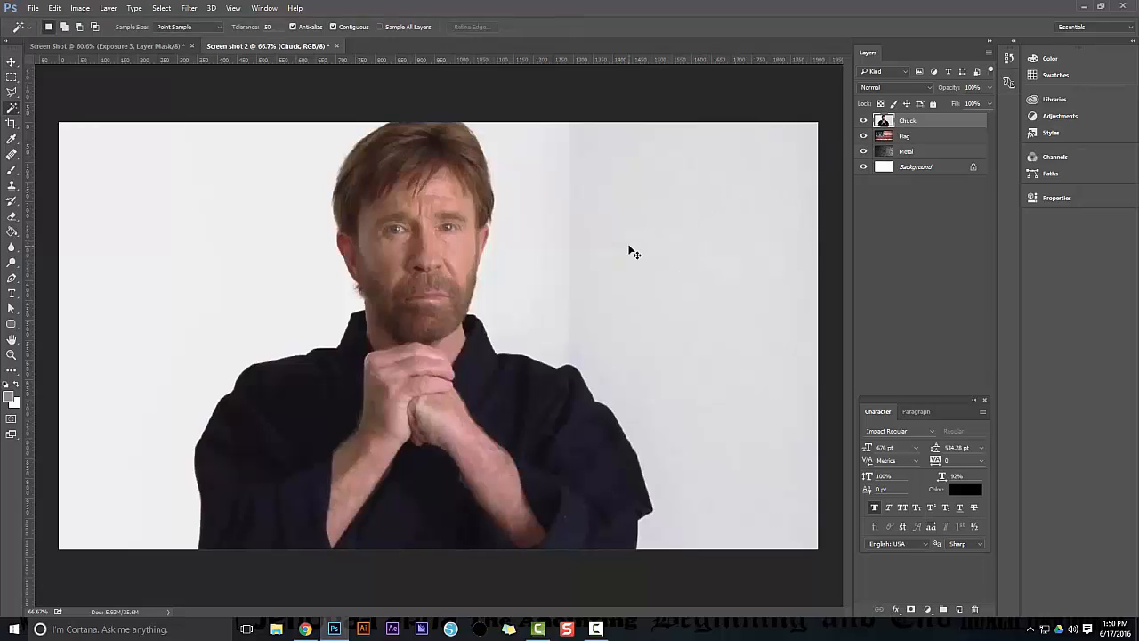
pyautogui.hotkey('shift', 'w')
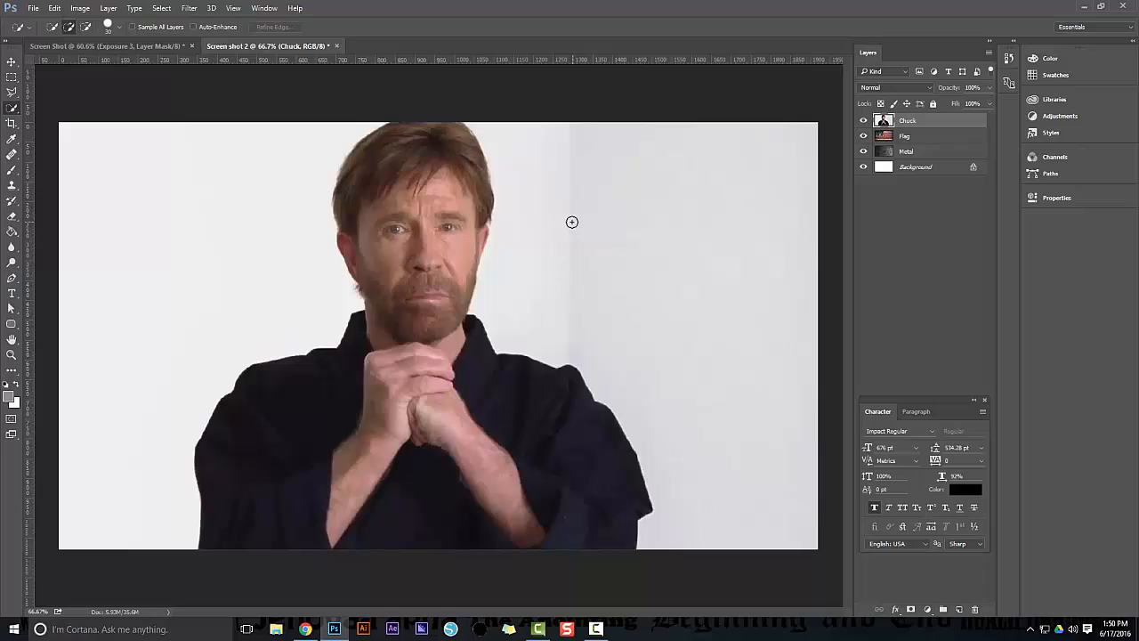
pyautogui.click(567, 211)
pyautogui.click(15, 114)
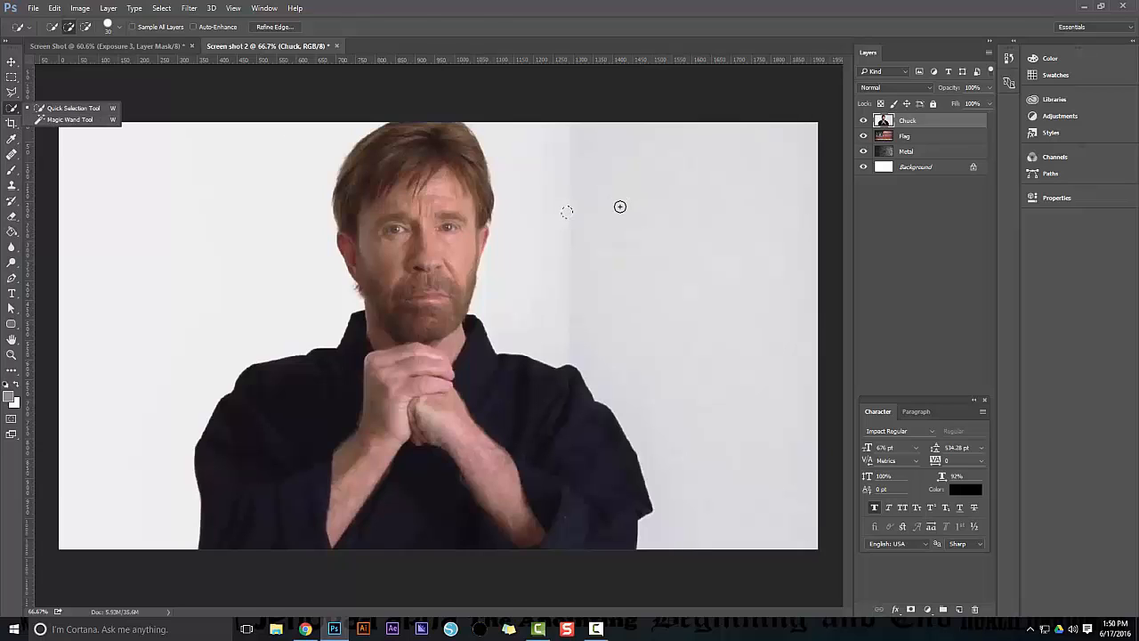
pyautogui.hotkey('shift', 'w')
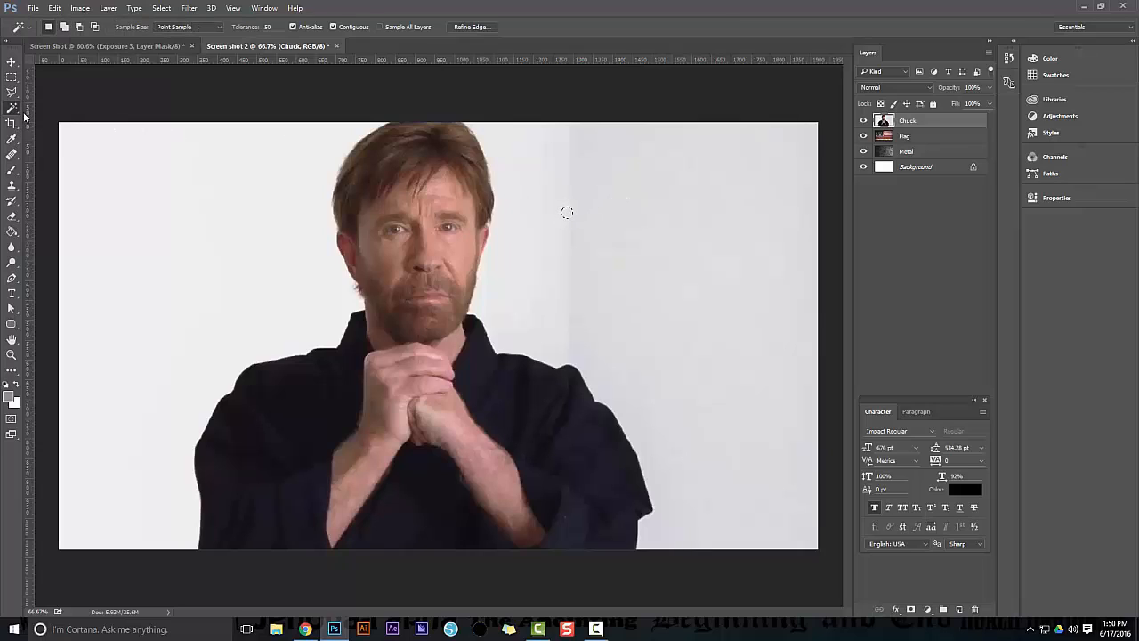
pyautogui.click(610, 241)
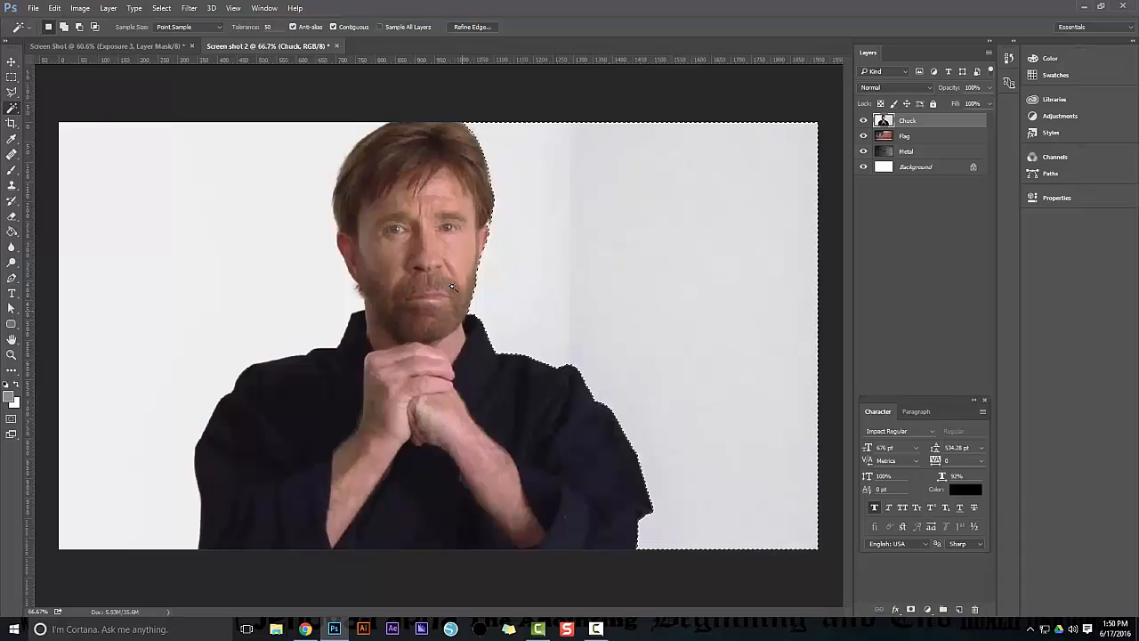
# Try selecting the white background right of Chuck with the Magic Wand at tolerance 150 and again at tolerance 5.
pyautogui.click(255, 27)
pyautogui.write('150')
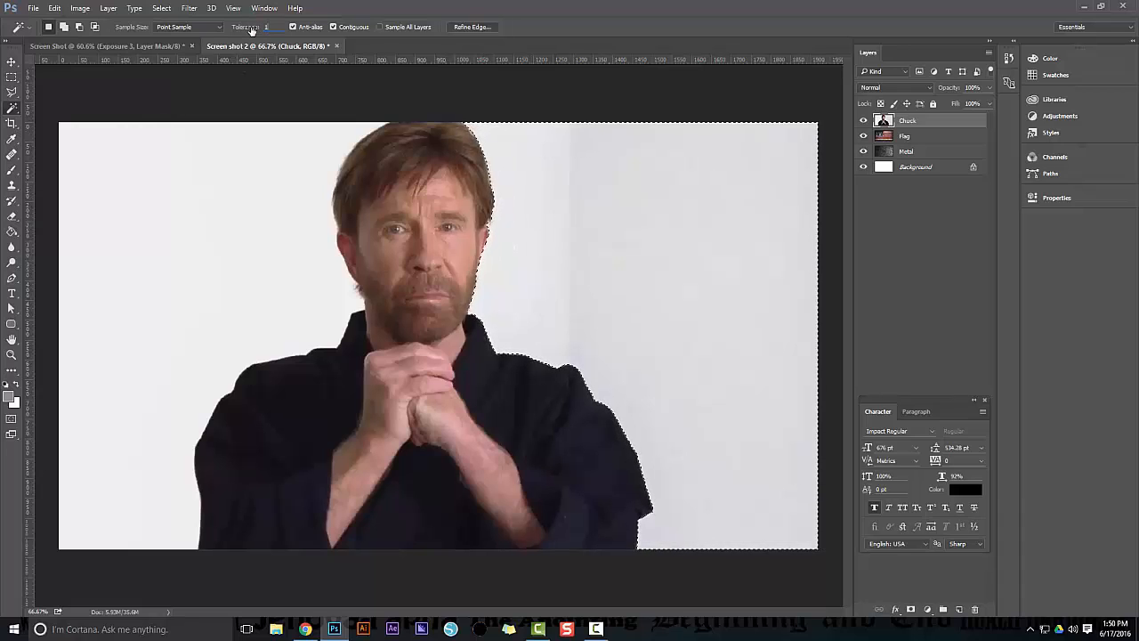
pyautogui.click(590, 232)
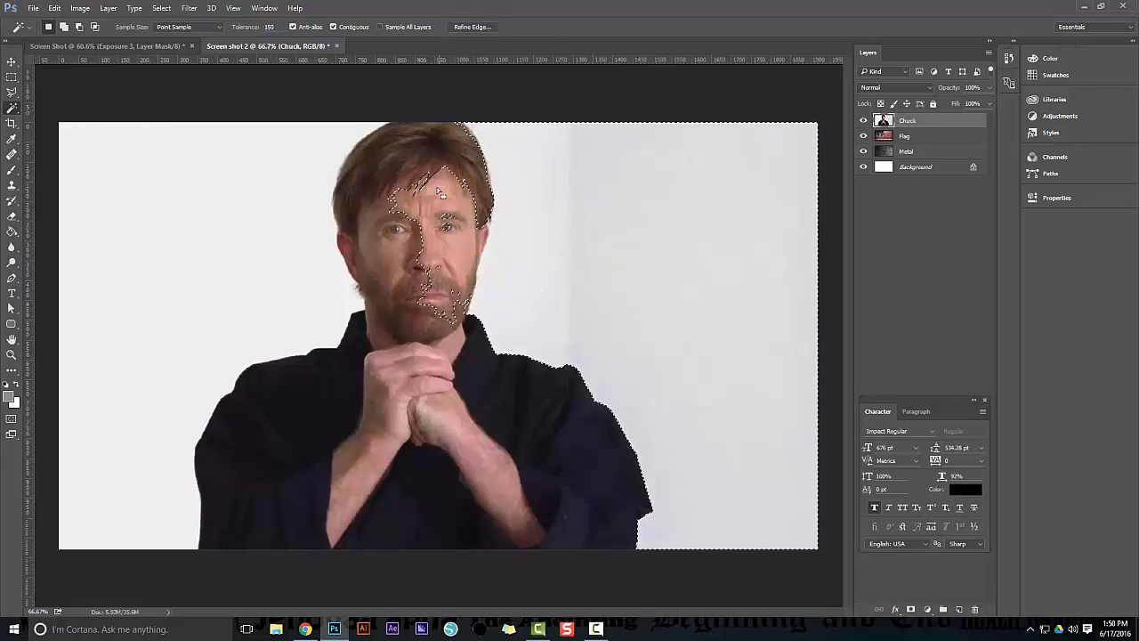
pyautogui.moveTo(277, 28); pyautogui.dragTo(262, 31)
pyautogui.write('5')
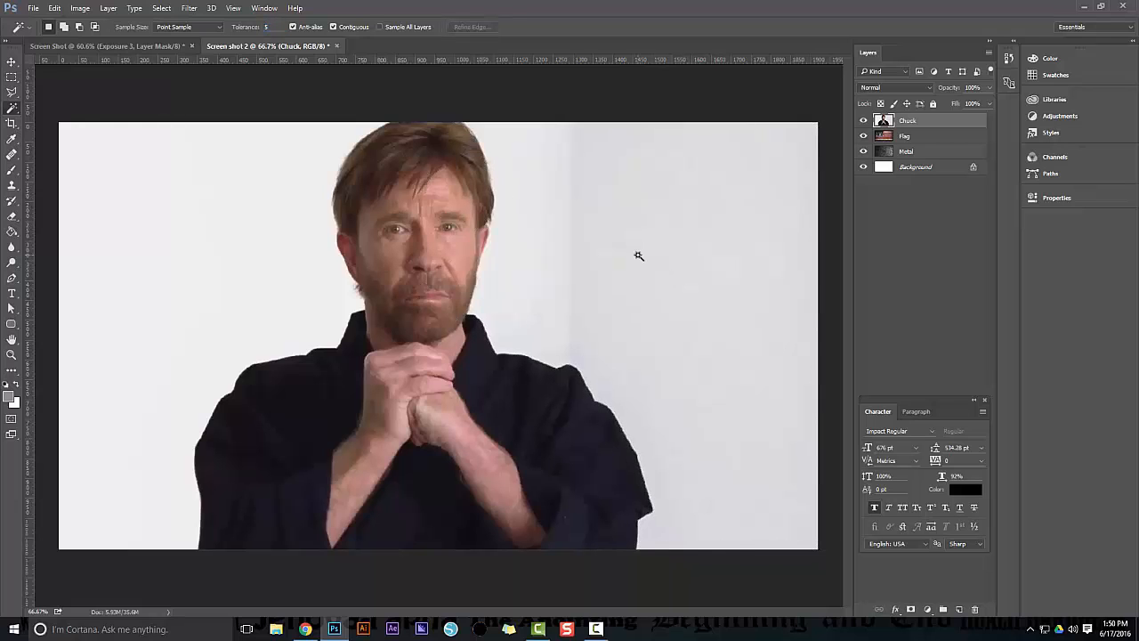
pyautogui.click(638, 255)
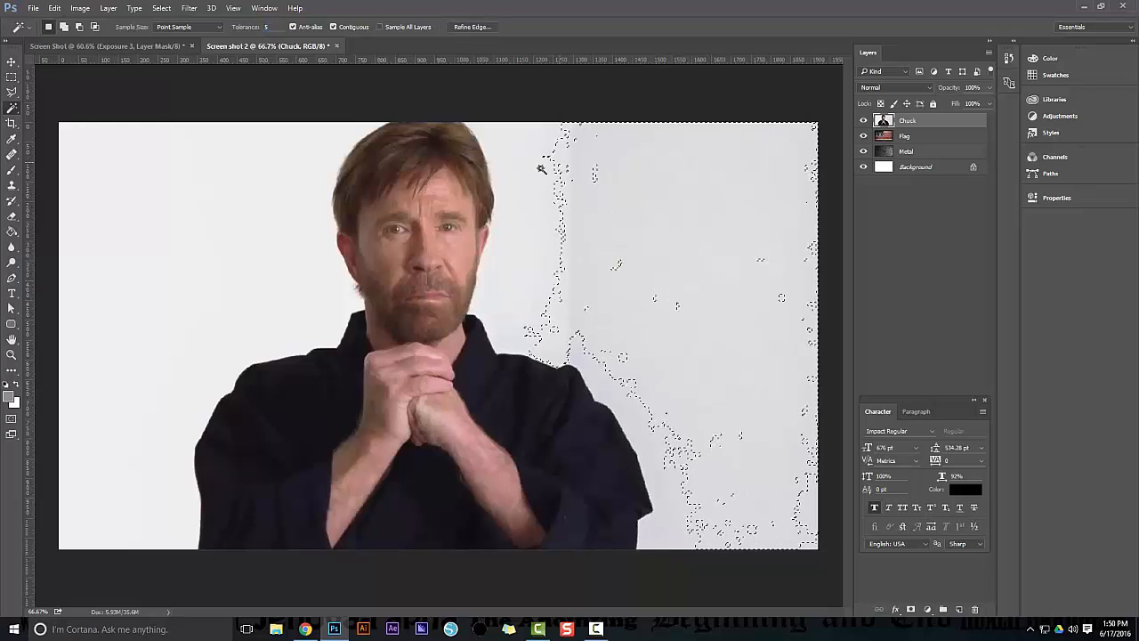
# Delete the white background on both sides of Chuck using the Magic Wand at tolerance 50, and clear the selection.
pyautogui.click(282, 32)
pyautogui.write('0')
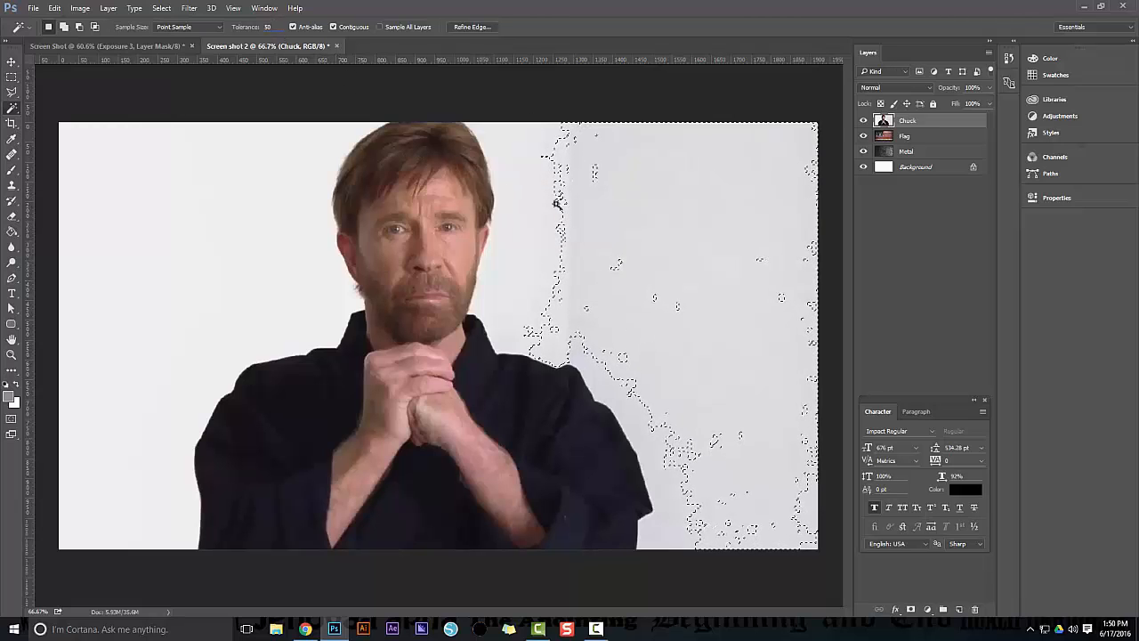
pyautogui.click(553, 232)
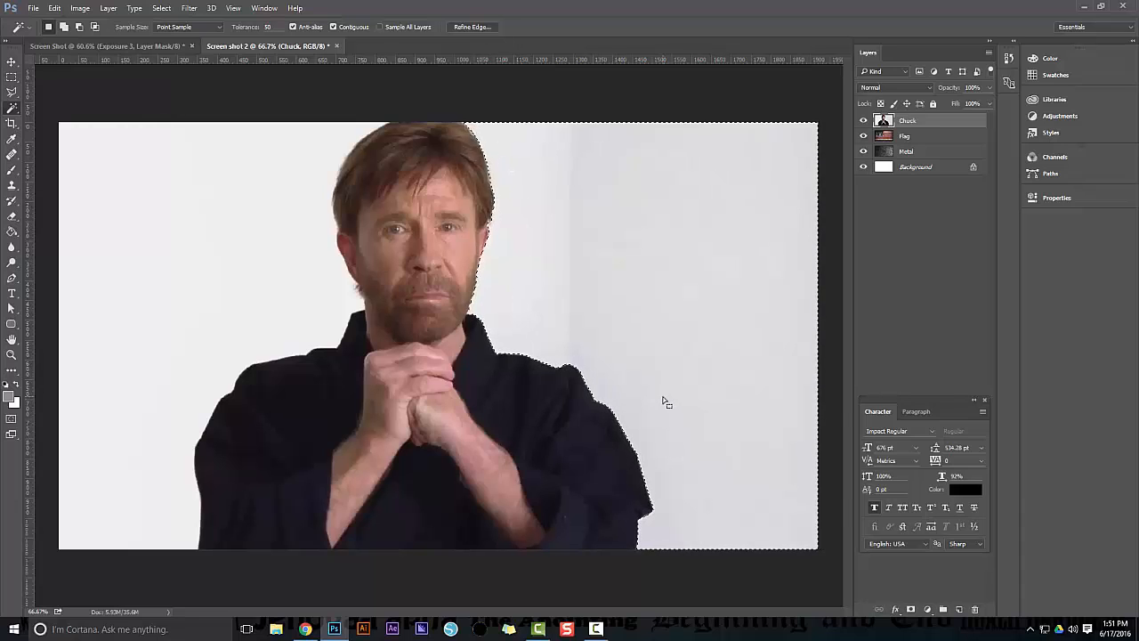
pyautogui.press('Delete')
pyautogui.click(253, 281)
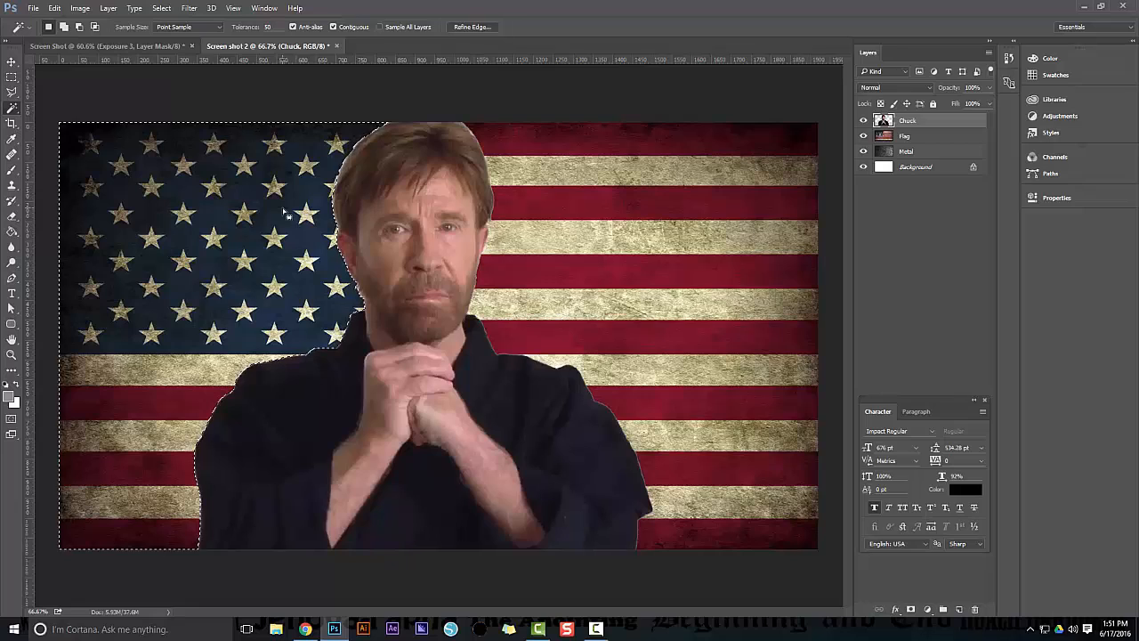
pyautogui.hotkey('ctrl', 'd')
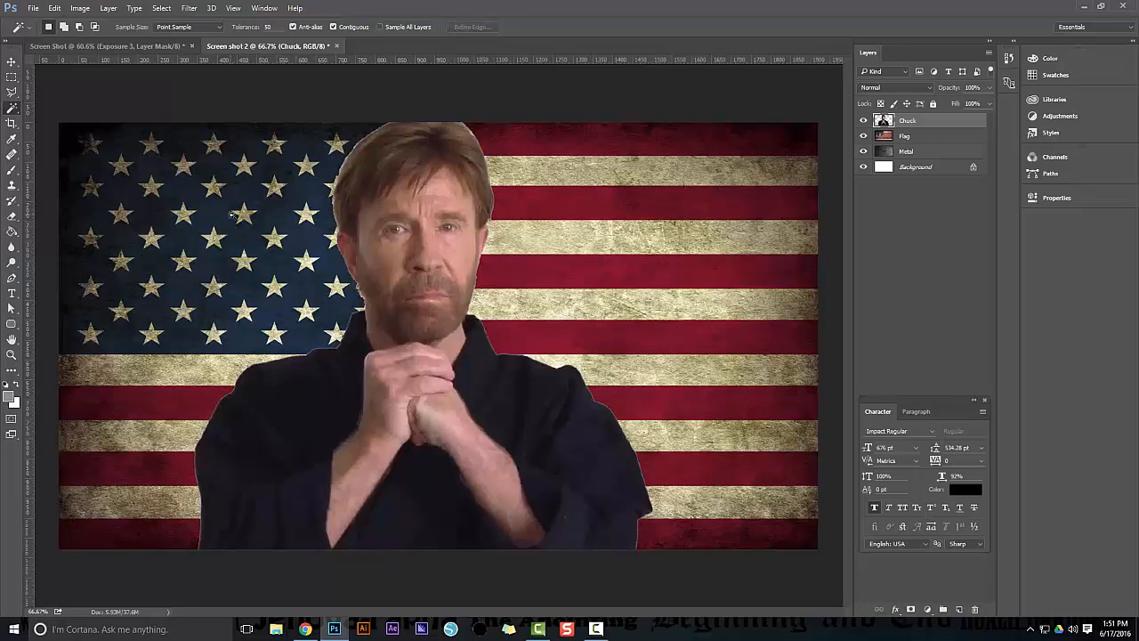
pyautogui.click(245, 235)
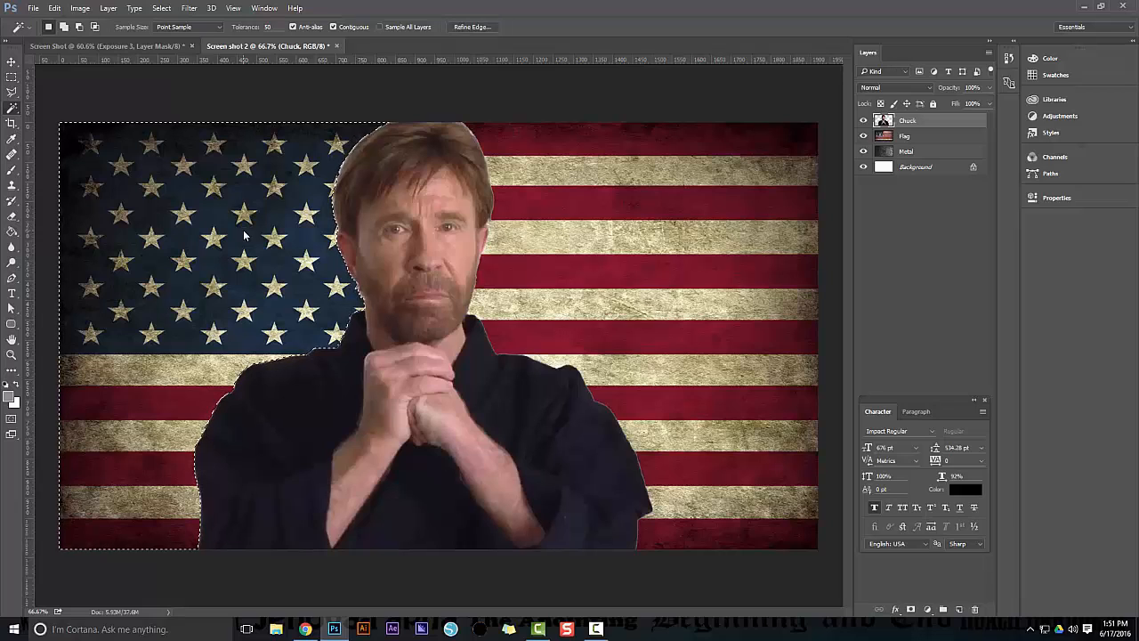
pyautogui.hotkey('ctrl', 'd')
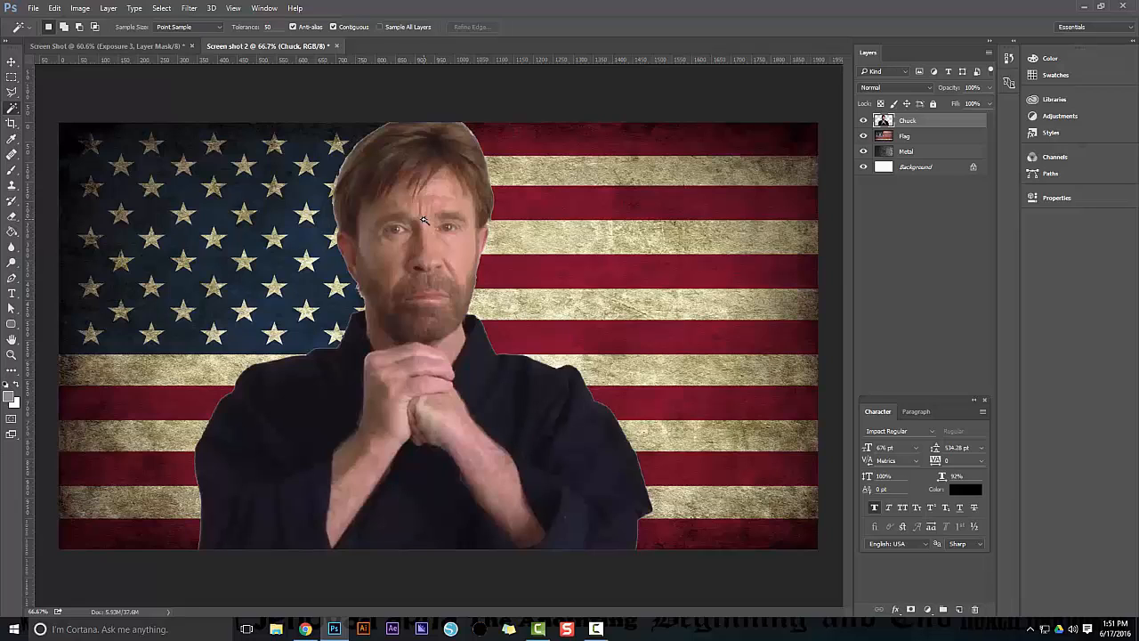
# Scale the Chuck layer down to about 28% with Free Transform, keeping its lower-right corner anchored.
pyautogui.hotkey('ctrl', 't')
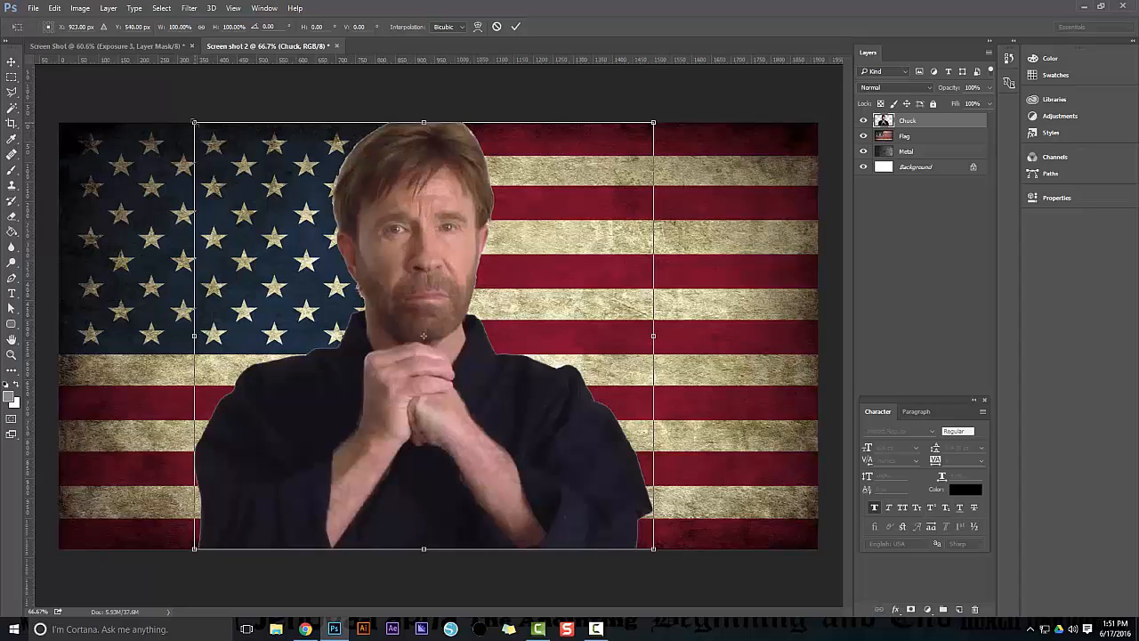
pyautogui.moveTo(194, 122); pyautogui.dragTo(579, 369)
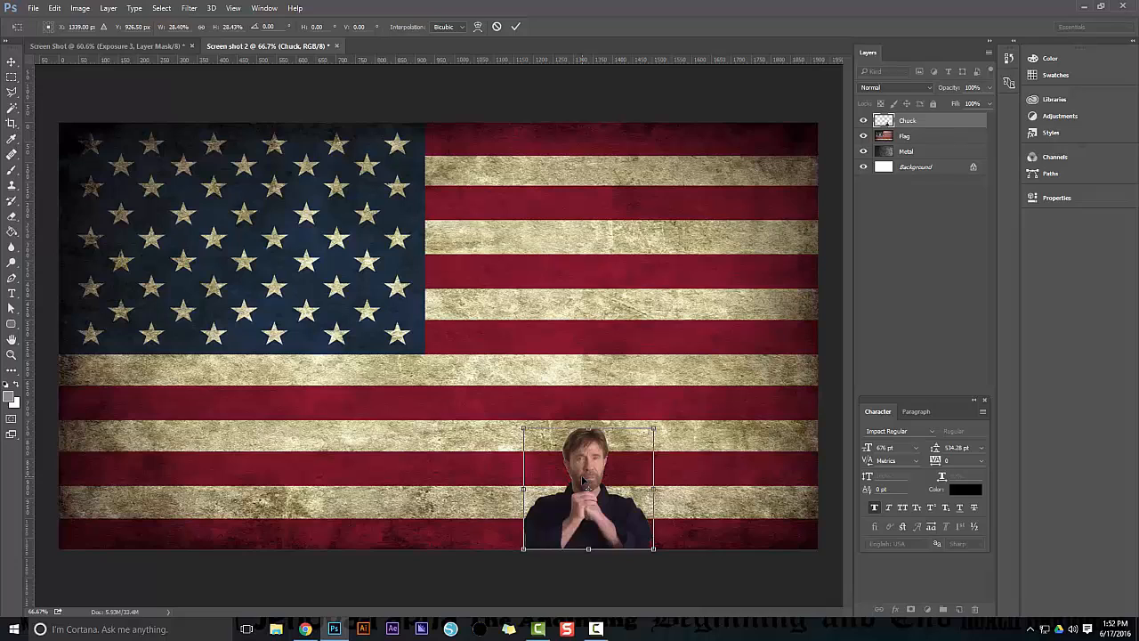
pyautogui.press('Return')
# Move the small Chuck cutout into the lower-right corner of the canvas, resting on the bottom edge with a slight gap at the right.
pyautogui.press('w')
pyautogui.press('v')
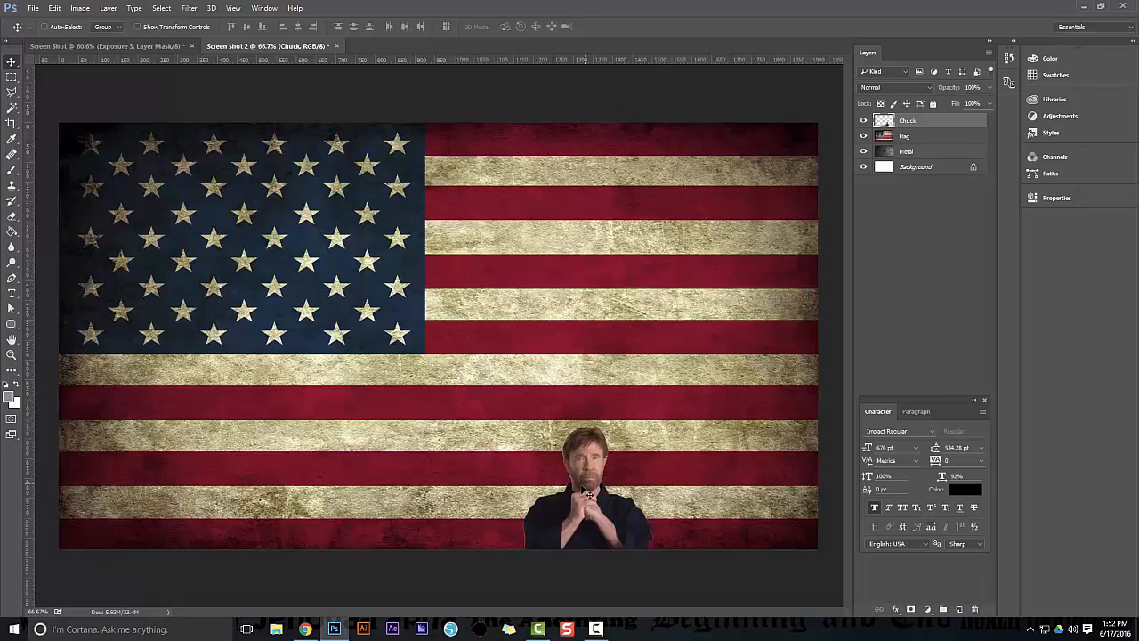
pyautogui.moveTo(601, 520); pyautogui.dragTo(329, 271)
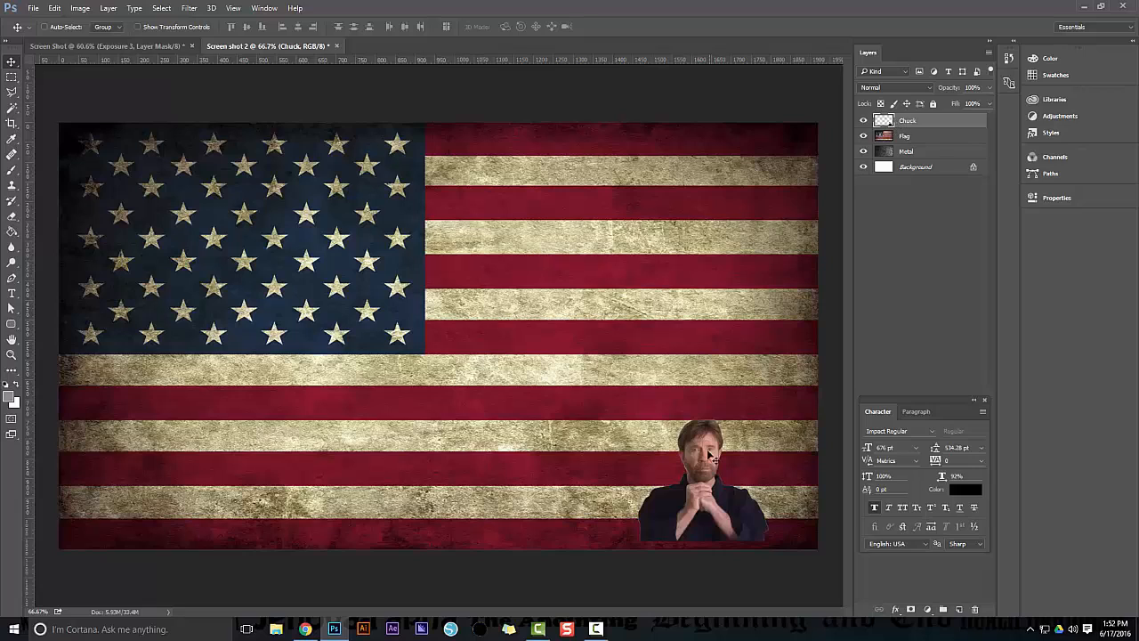
pyautogui.moveTo(713, 458); pyautogui.dragTo(760, 469)
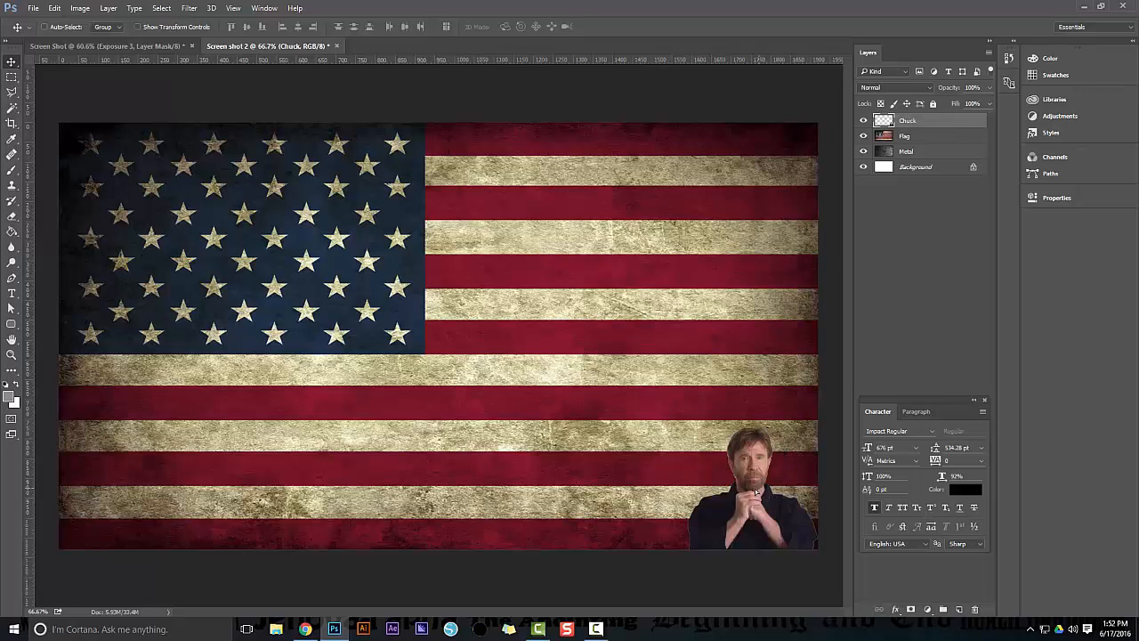
pyautogui.moveTo(763, 491); pyautogui.dragTo(753, 491)
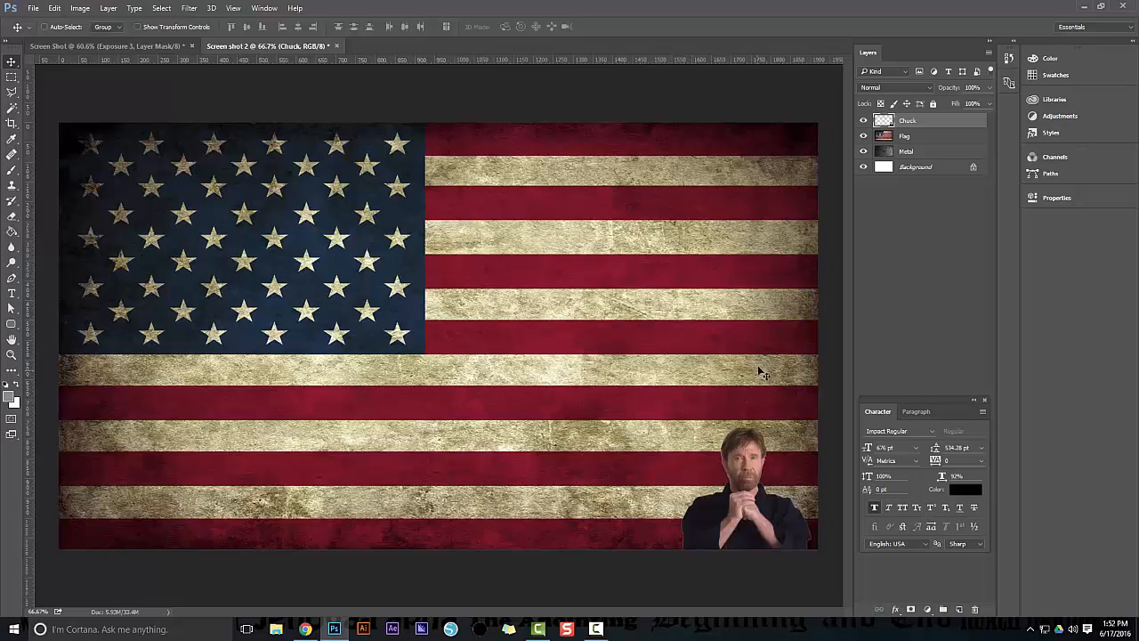
# Hide the Chuck layer, select the Flag layer, and check the finished design in the Screen Shot document for reference.
pyautogui.click(862, 122)
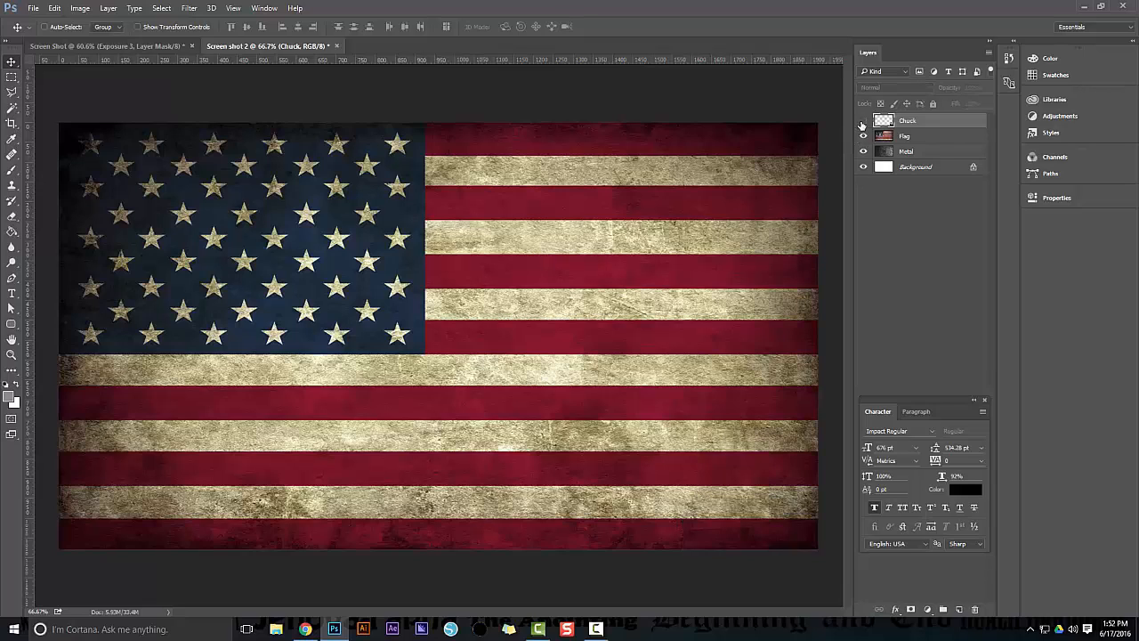
pyautogui.click(919, 138)
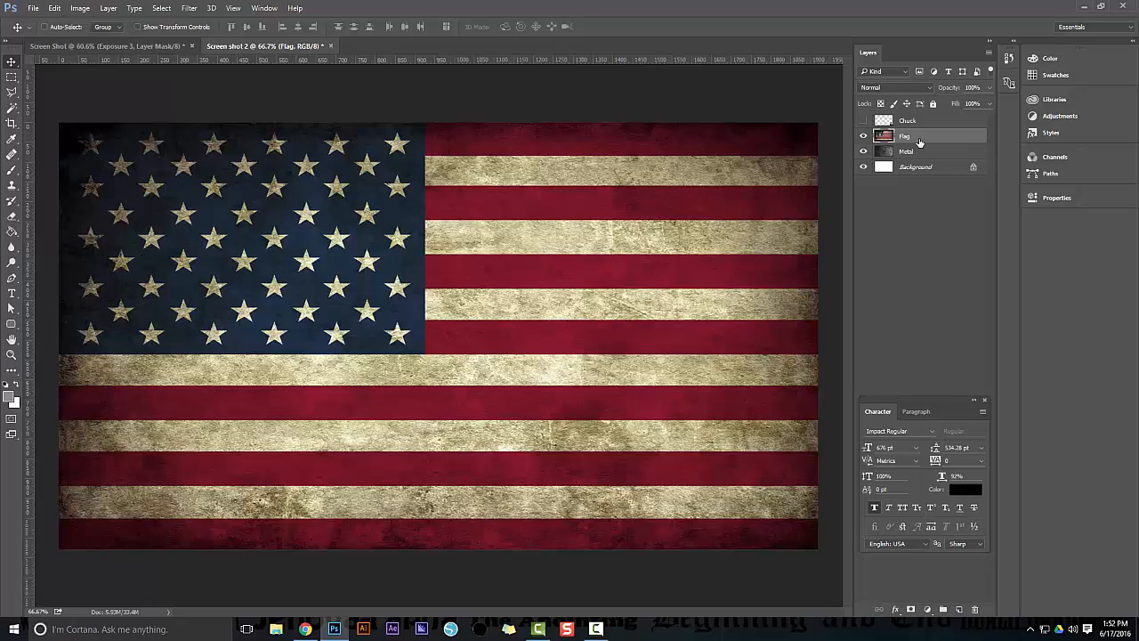
pyautogui.click(107, 46)
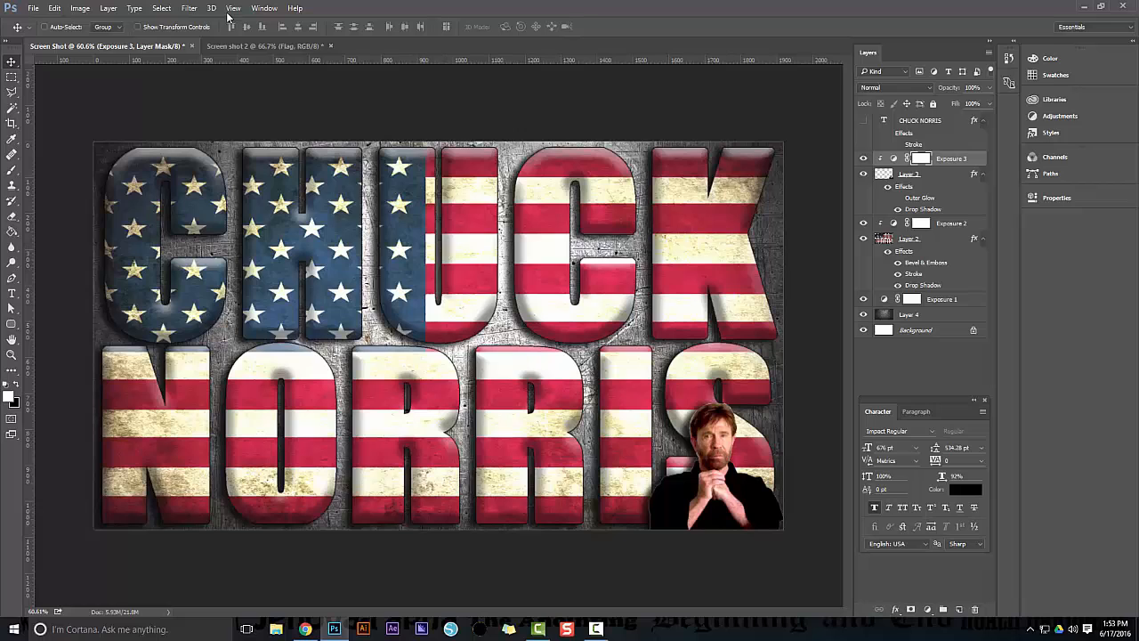
pyautogui.click(251, 46)
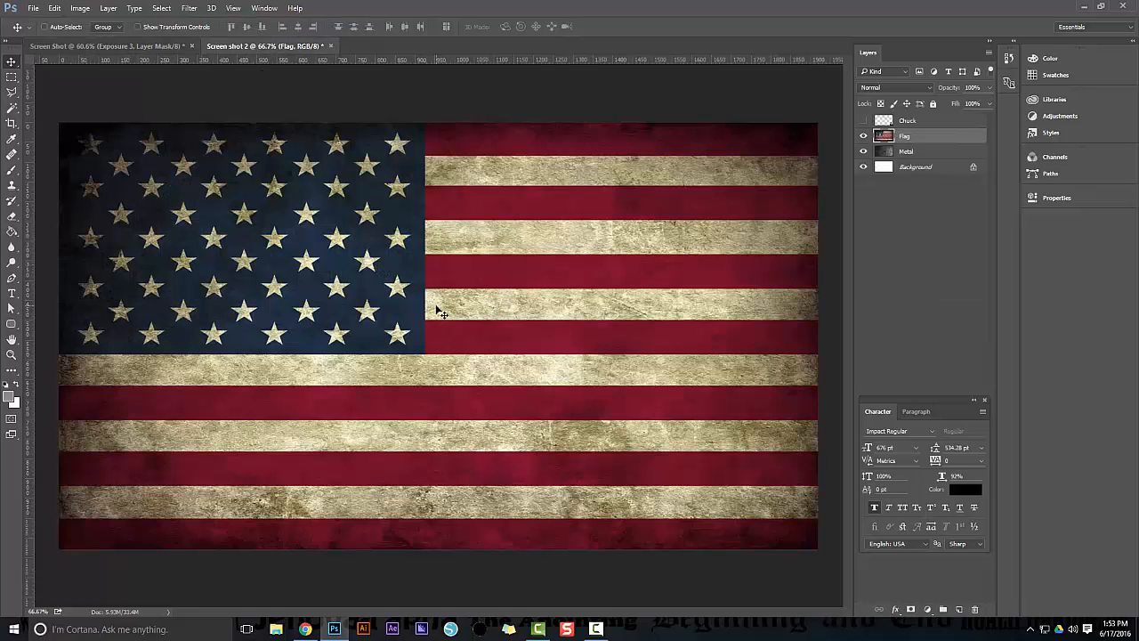
# Add the text CHUCK NORRIS in black 676 pt Impact inside a text box covering nearly the whole canvas, above the Flag layer.
pyautogui.press('t')
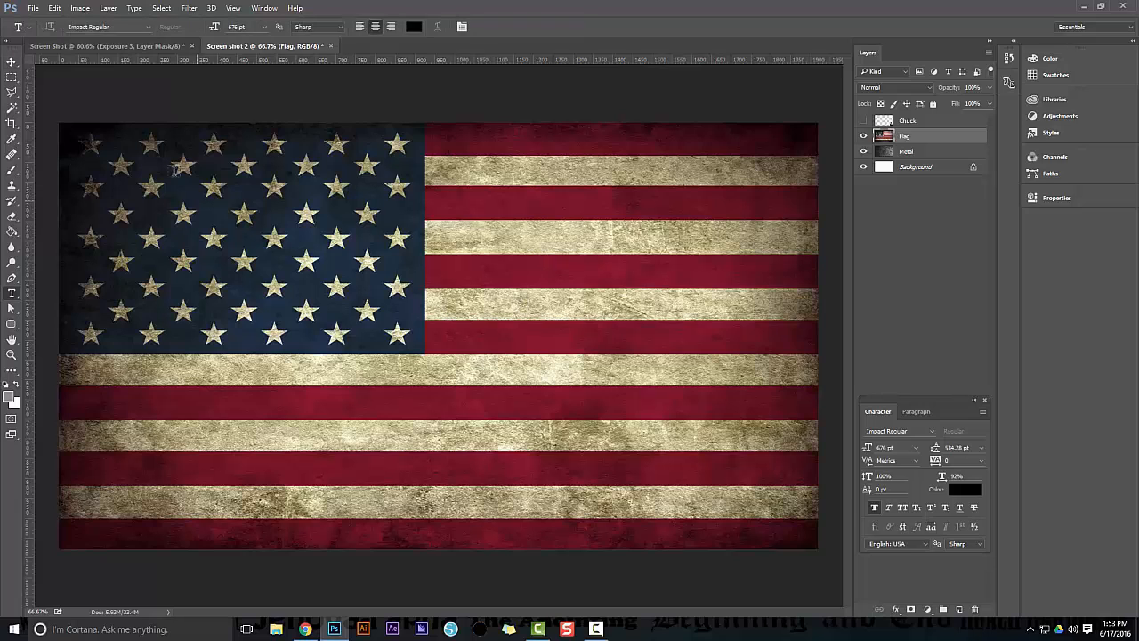
pyautogui.moveTo(69, 138); pyautogui.dragTo(811, 541)
pyautogui.write('C')
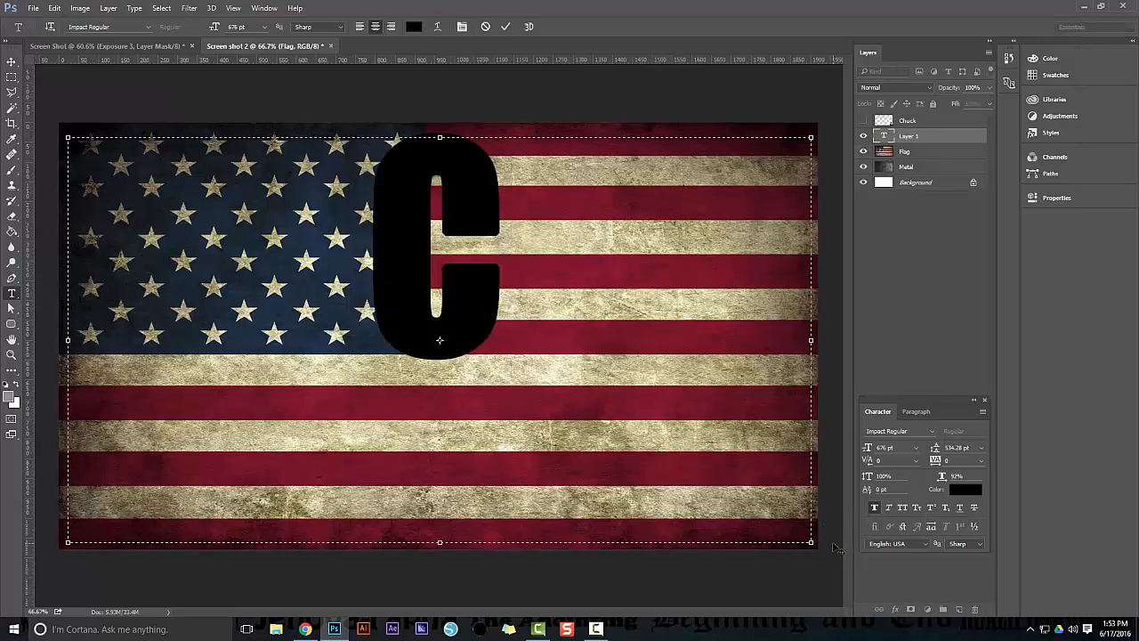
pyautogui.write('HUCH')
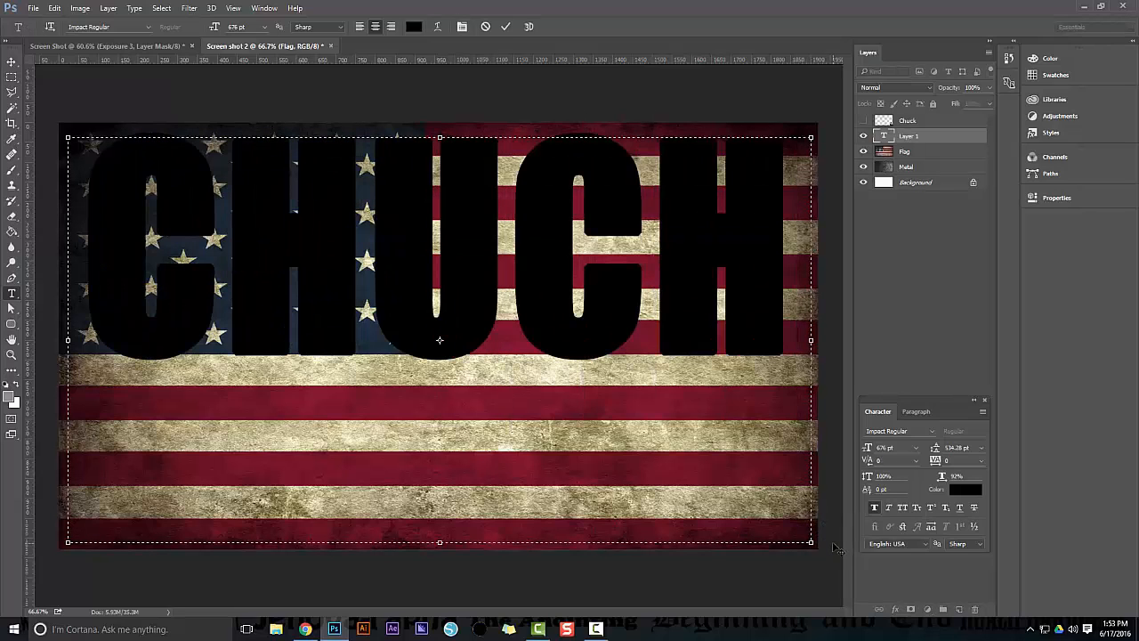
pyautogui.press('BackSpace')
pyautogui.write('K')
pyautogui.press('BackSpace')
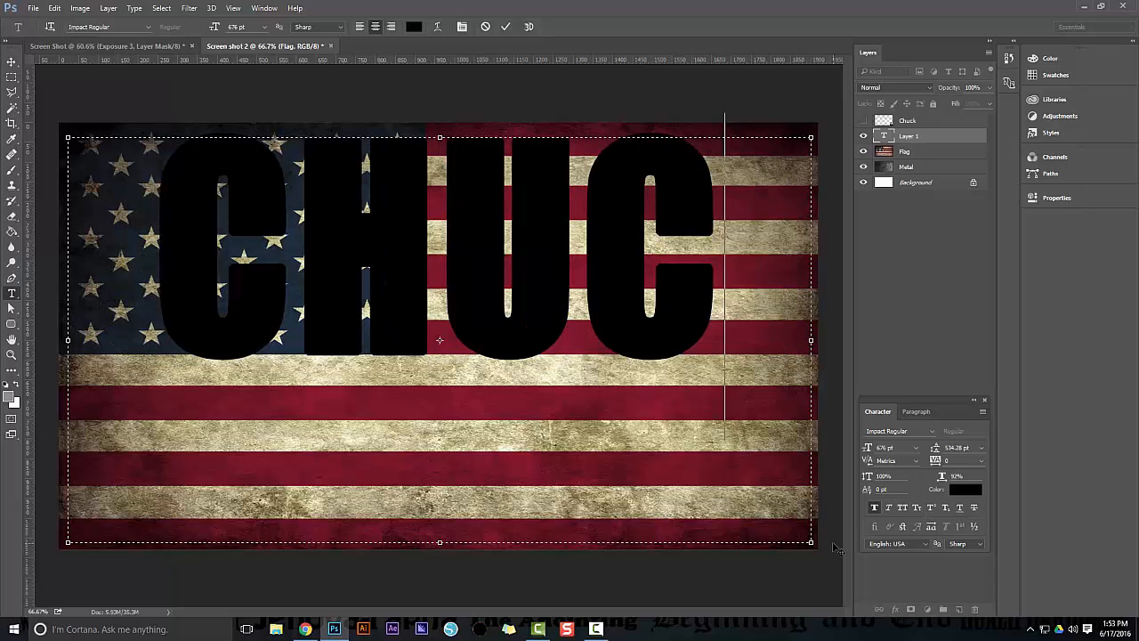
pyautogui.write('K')
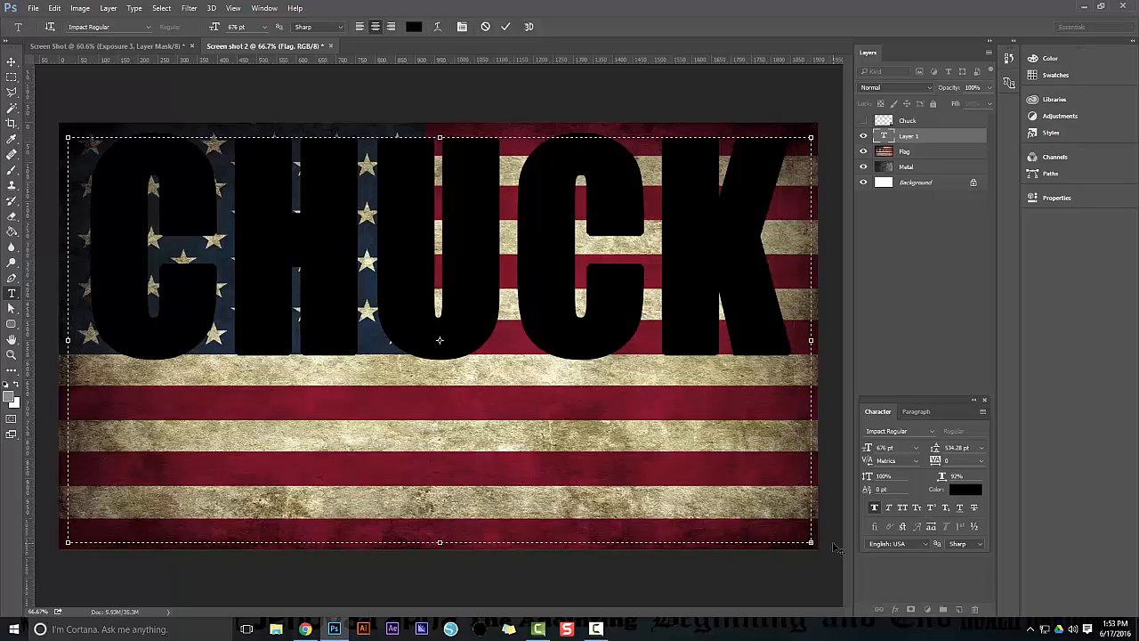
pyautogui.press('ctrl')
pyautogui.moveTo(869, 454); pyautogui.dragTo(851, 453)
pyautogui.click(770, 444)
pyautogui.hotkey('ctrl', 'Return')
# Extend the text box downward so that NORRIS fits on the second line, and reposition the CHUCK NORRIS text to fill the canvas.
pyautogui.press('v')
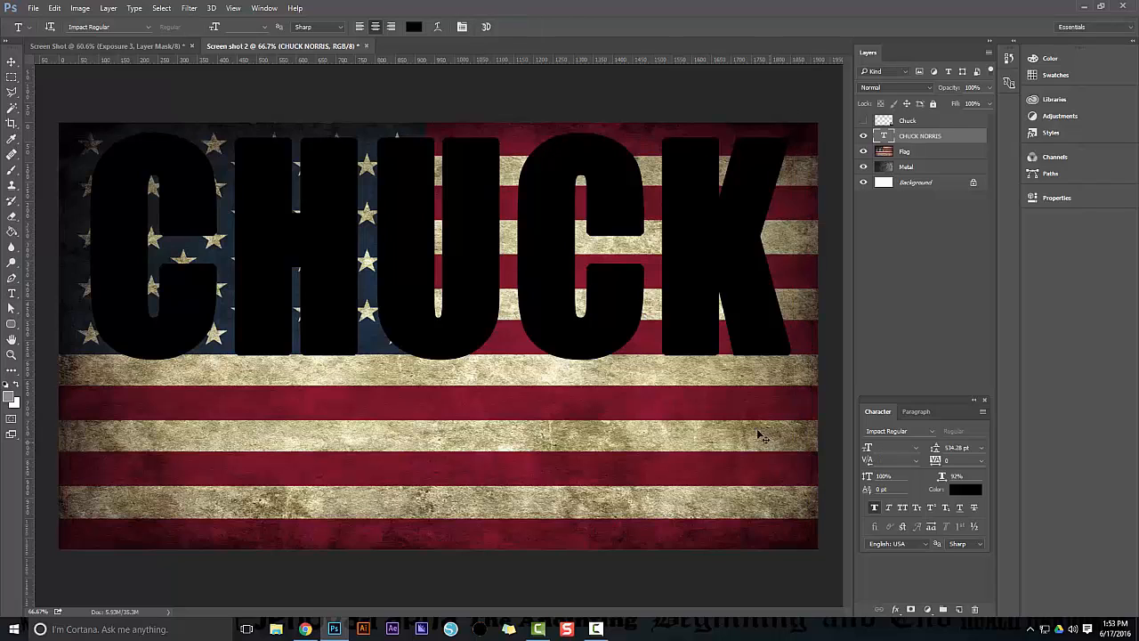
pyautogui.moveTo(683, 352); pyautogui.dragTo(683, 338)
pyautogui.press('t')
pyautogui.click(585, 311)
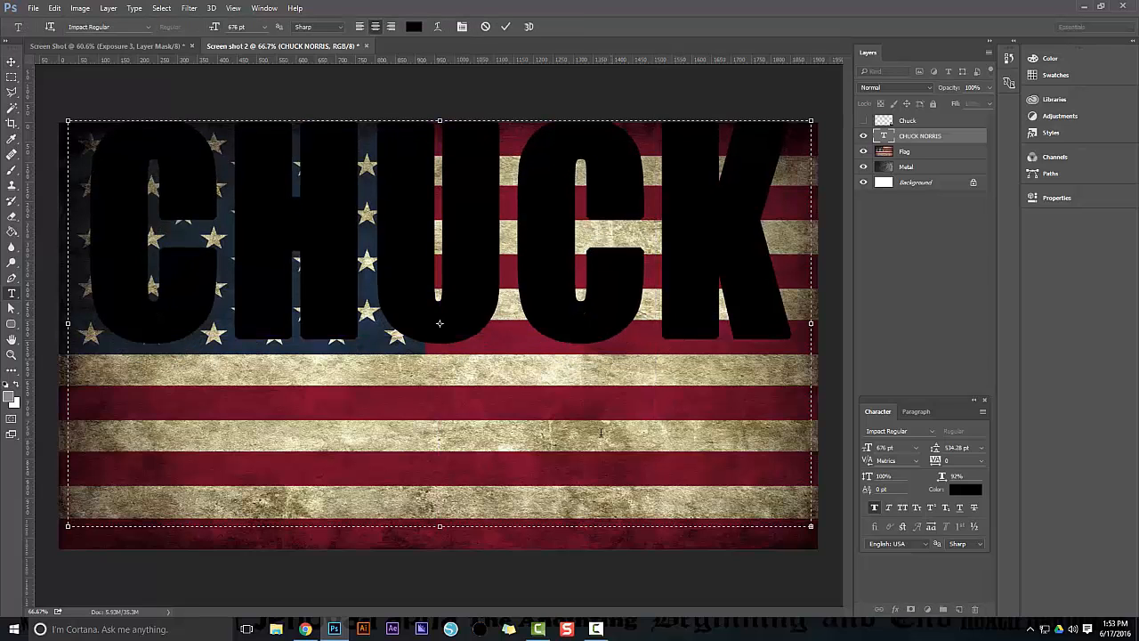
pyautogui.moveTo(441, 527); pyautogui.dragTo(440, 565)
pyautogui.hotkey('ctrl', 'Return')
pyautogui.press('v')
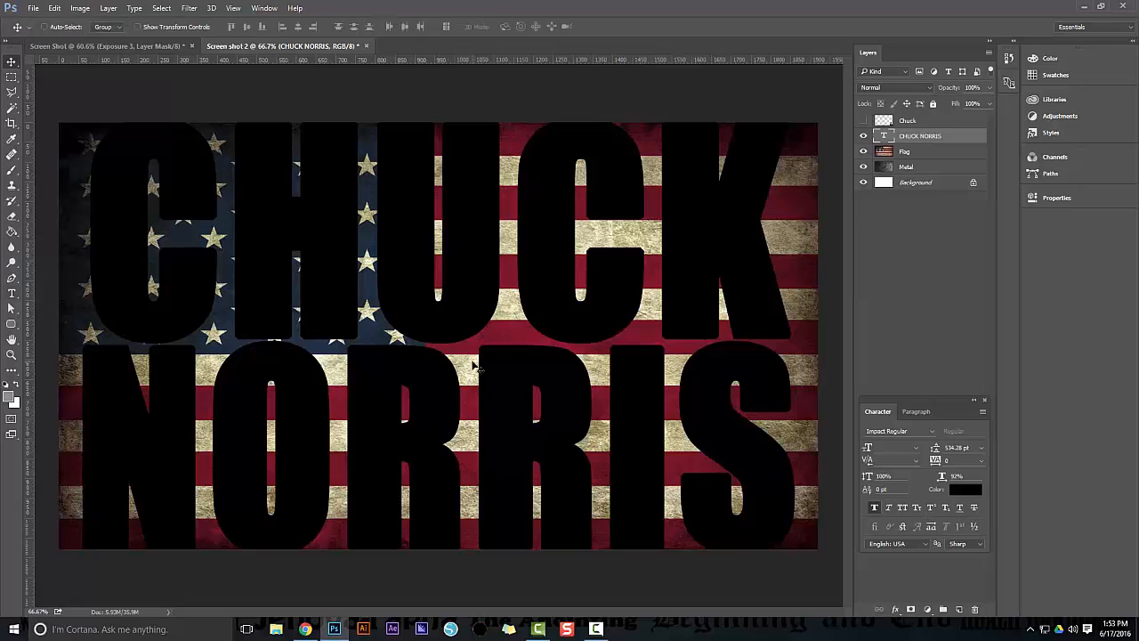
pyautogui.moveTo(471, 357)
pyautogui.mouseDown()
pyautogui.moveTo(470, 375)
pyautogui.moveTo(466, 353)
pyautogui.mouseUp()
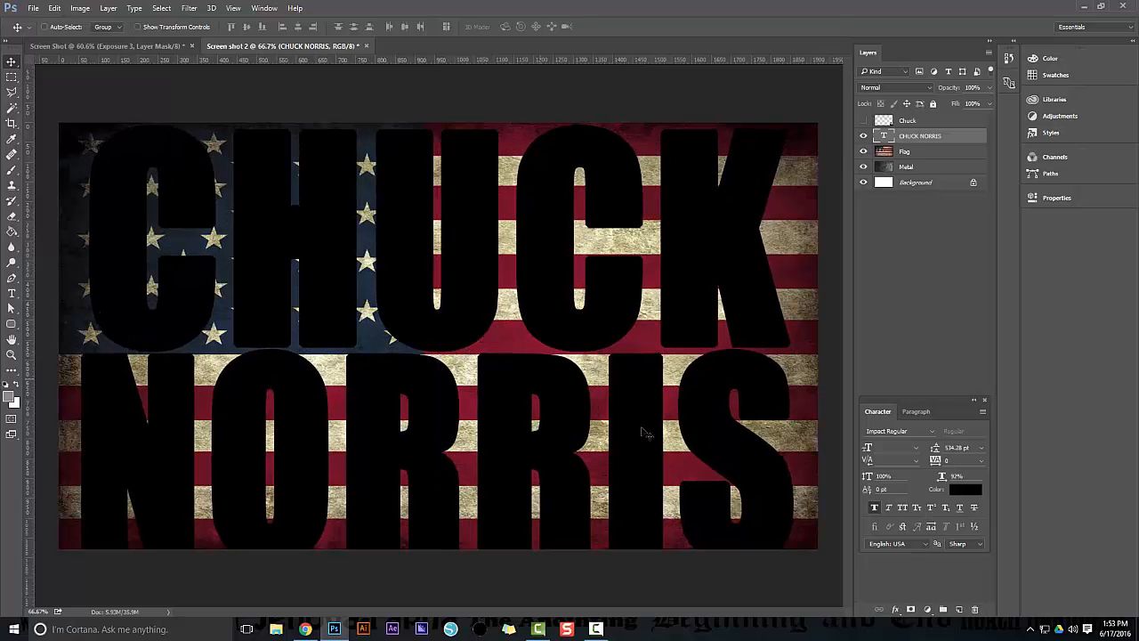
# Reduce the font size of the word NORRIS to 626 pt.
pyautogui.press('t')
pyautogui.click(740, 448)
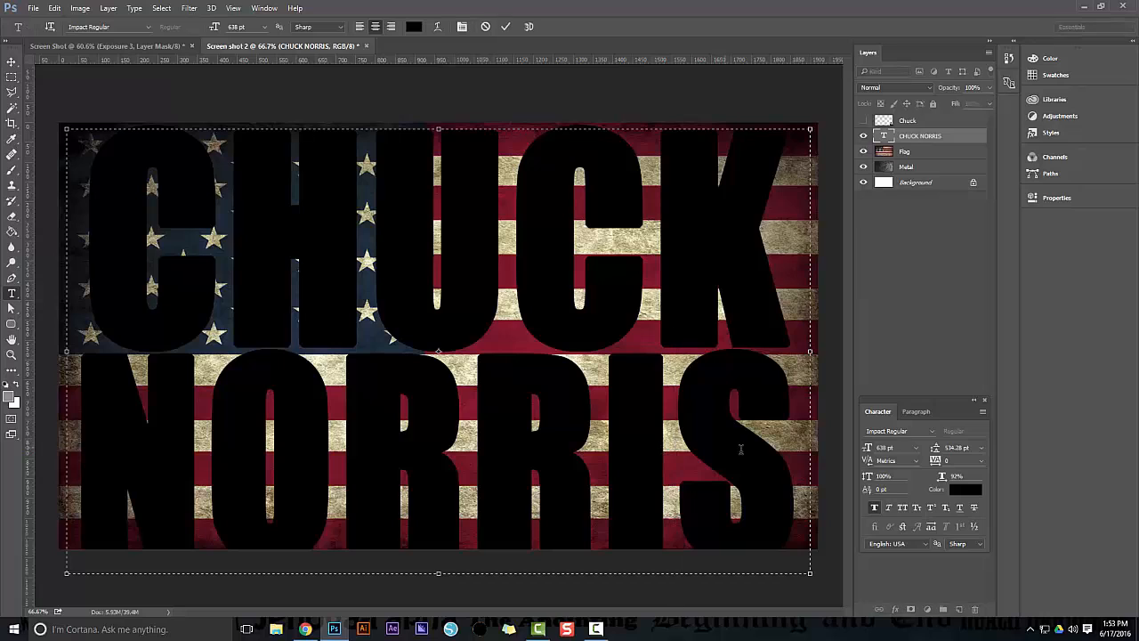
pyautogui.moveTo(800, 458); pyautogui.dragTo(125, 463)
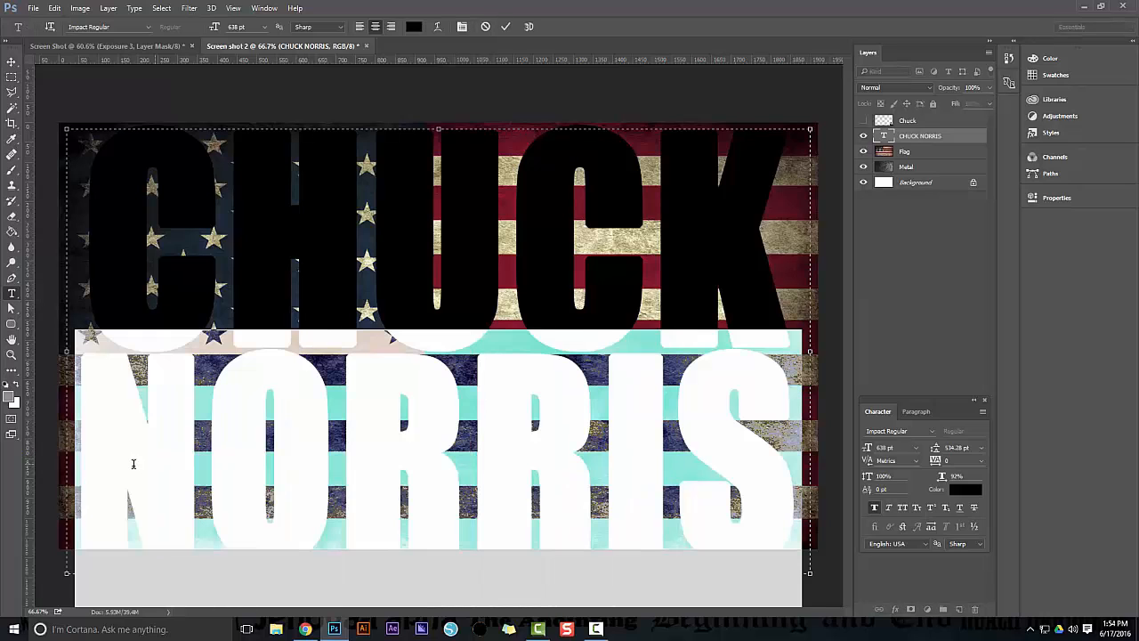
pyautogui.moveTo(870, 447)
pyautogui.mouseDown()
pyautogui.moveTo(883, 448)
pyautogui.moveTo(857, 449)
pyautogui.mouseUp()
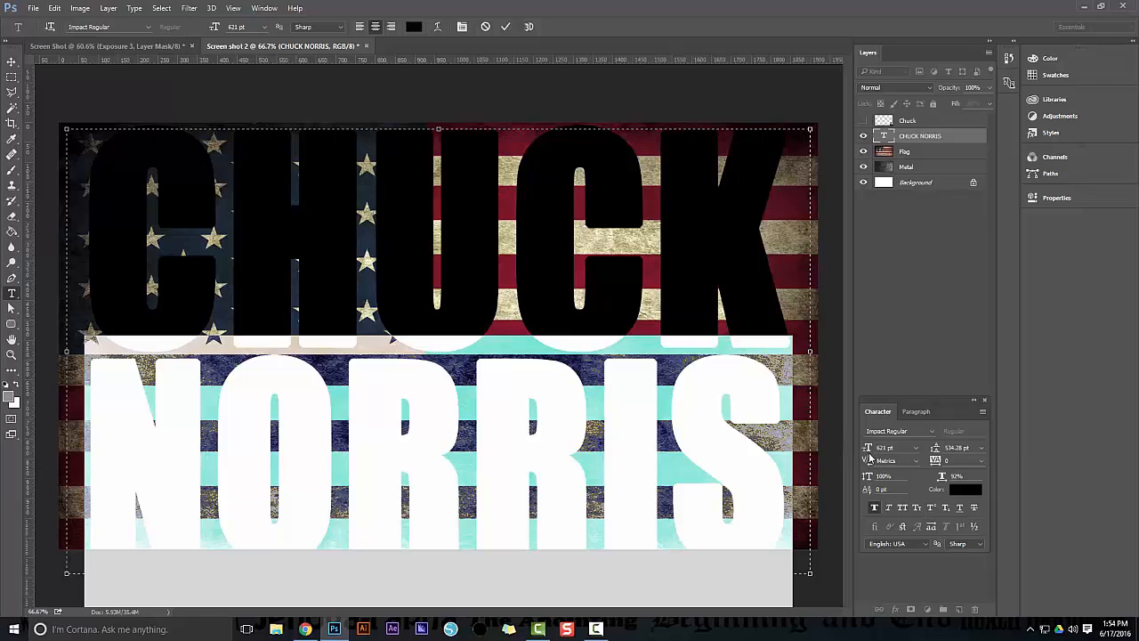
pyautogui.moveTo(868, 453); pyautogui.dragTo(871, 455)
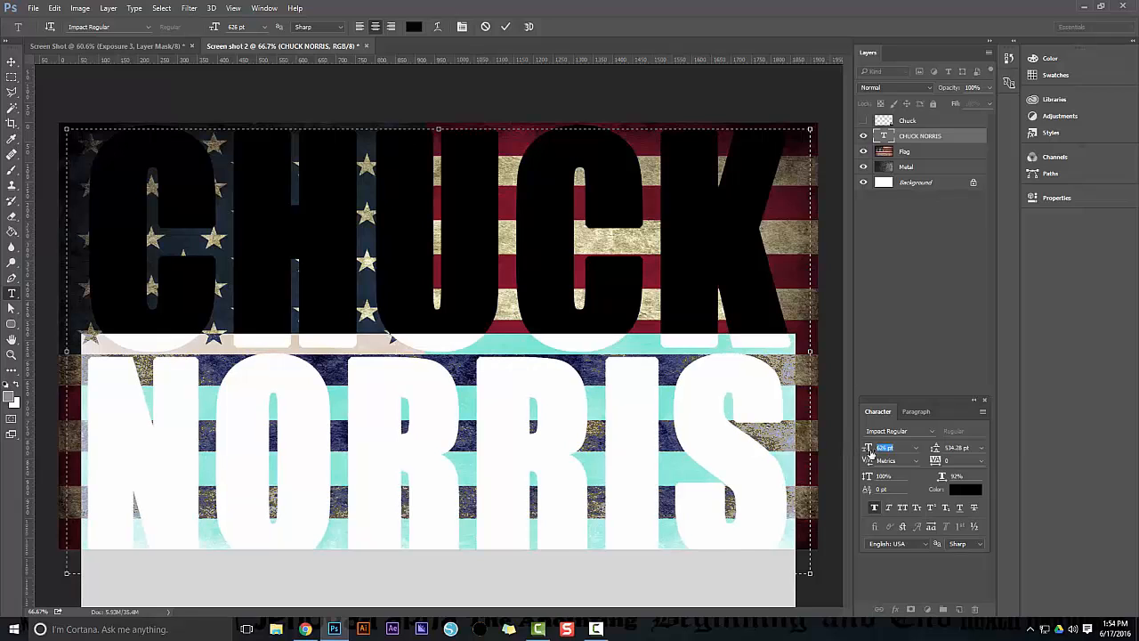
pyautogui.click(752, 397)
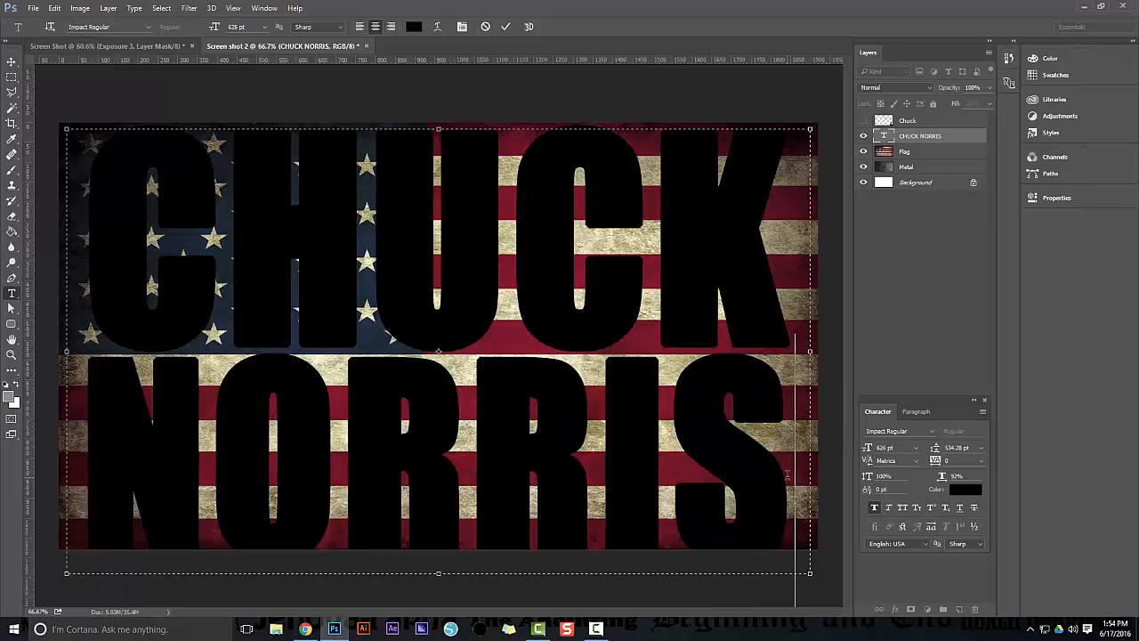
pyautogui.hotkey('ctrl', 'Return')
# Move the CHUCK NORRIS text up slightly so that CHUCK meets the upper edge of the canvas.
pyautogui.press('v')
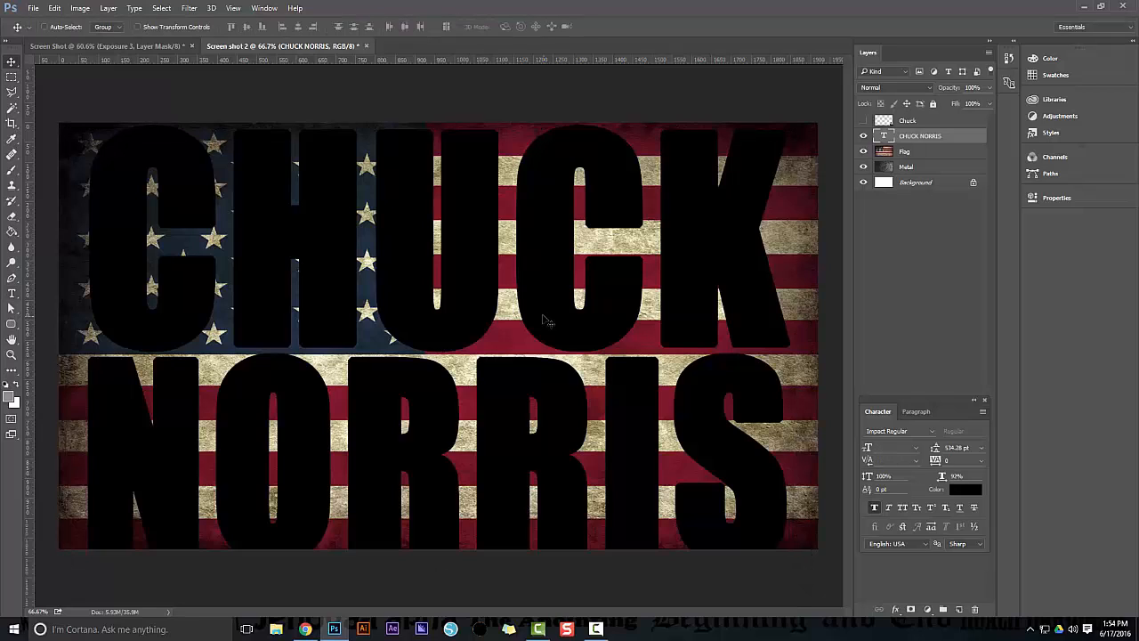
pyautogui.moveTo(542, 318); pyautogui.dragTo(542, 314)
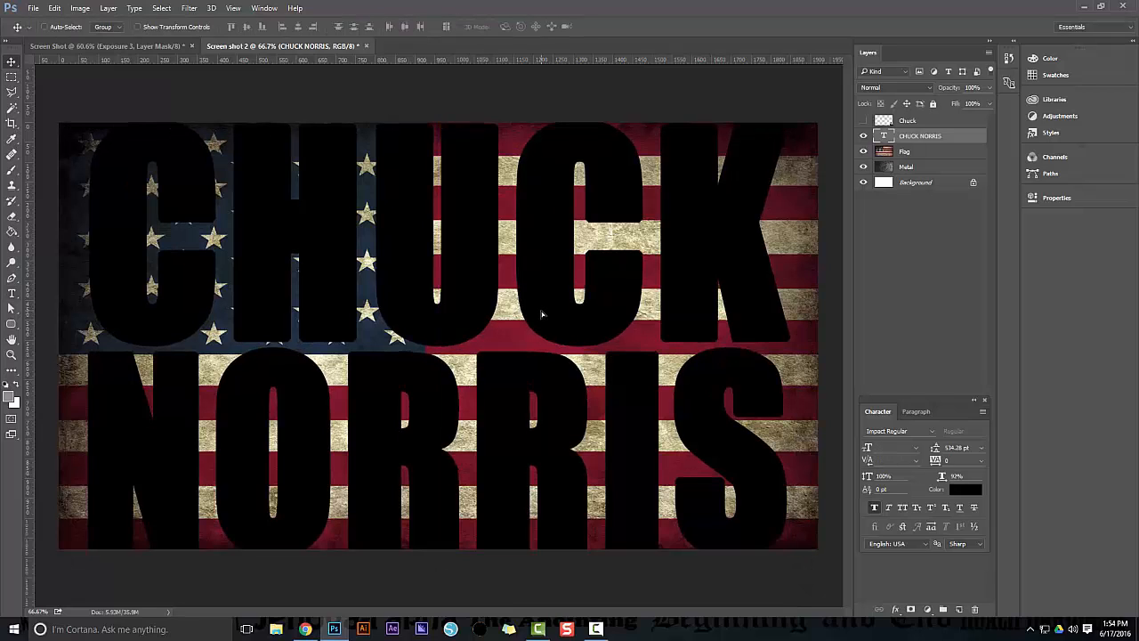
pyautogui.moveTo(490, 225); pyautogui.dragTo(491, 225)
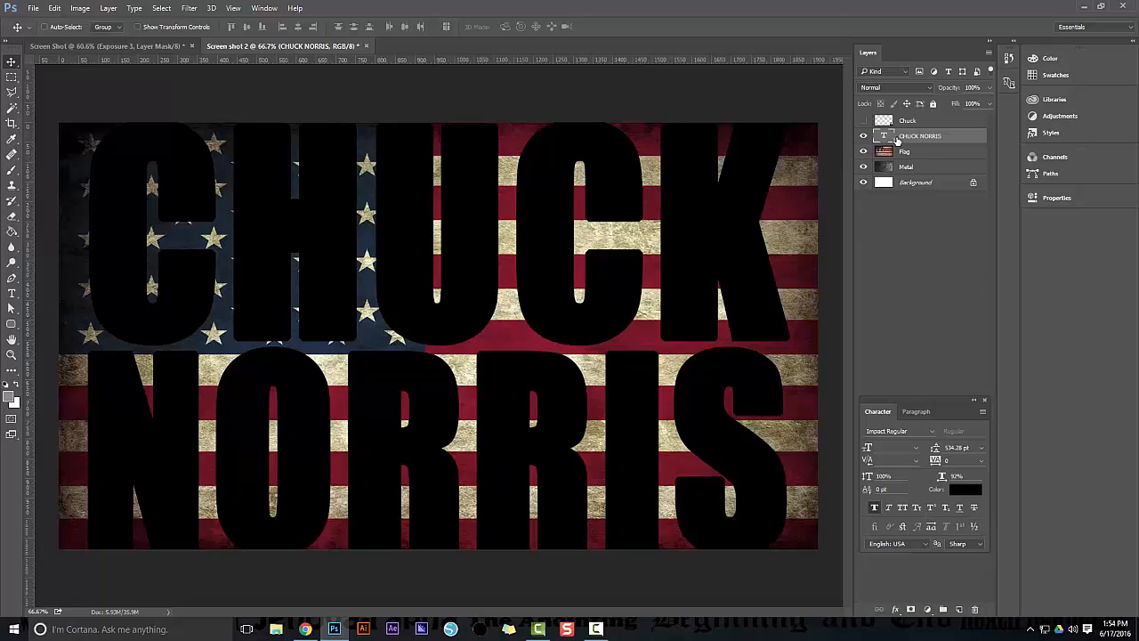
# Select every letter of the black CHUCK NORRIS text with the Magic Wand, adding each one to the same selection.
pyautogui.press('w')
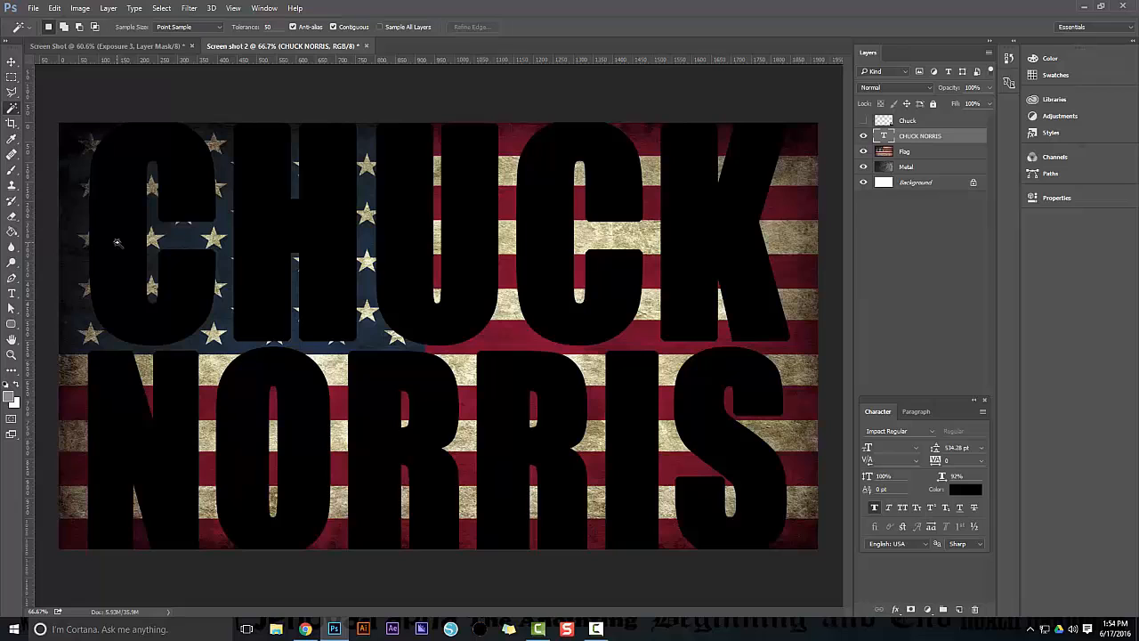
pyautogui.click(117, 242)
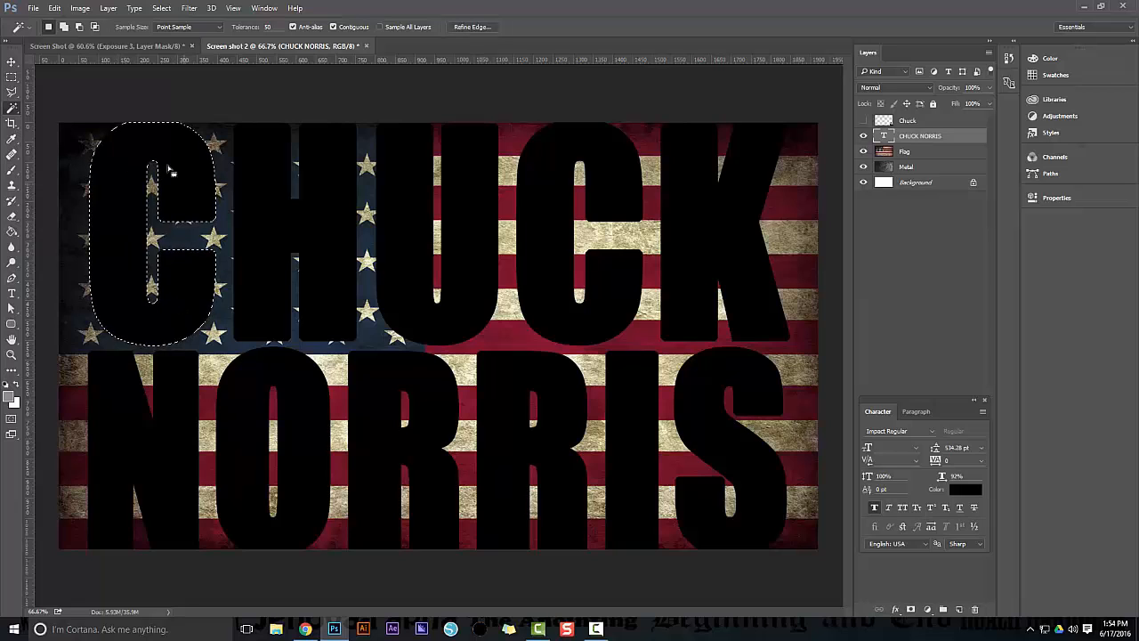
pyautogui.keyDown('shift'); pyautogui.click(276, 252); pyautogui.keyUp('shift')
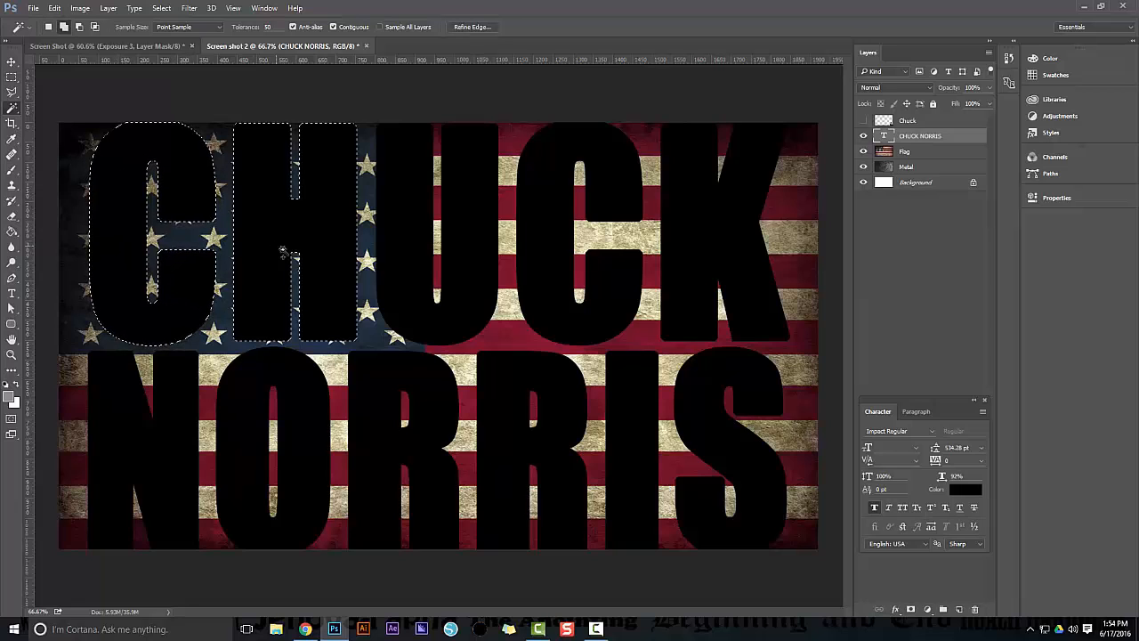
pyautogui.keyDown('shift'); pyautogui.click(401, 257); pyautogui.keyUp('shift')
pyautogui.click(535, 252)
pyautogui.click(691, 260)
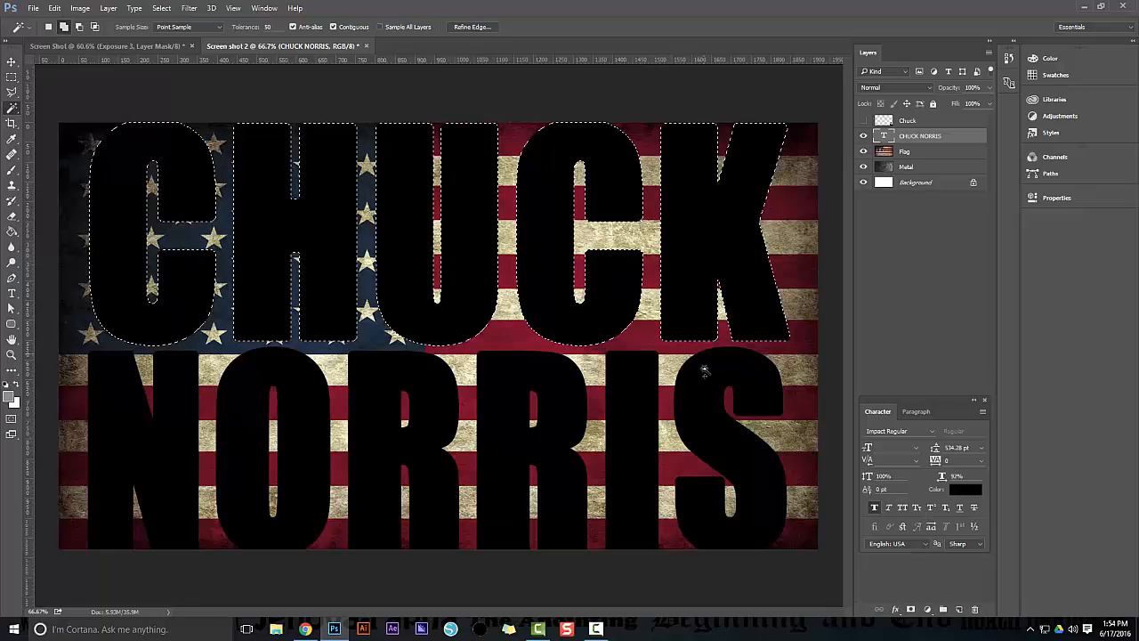
pyautogui.click(708, 380)
pyautogui.click(635, 387)
pyautogui.click(533, 405)
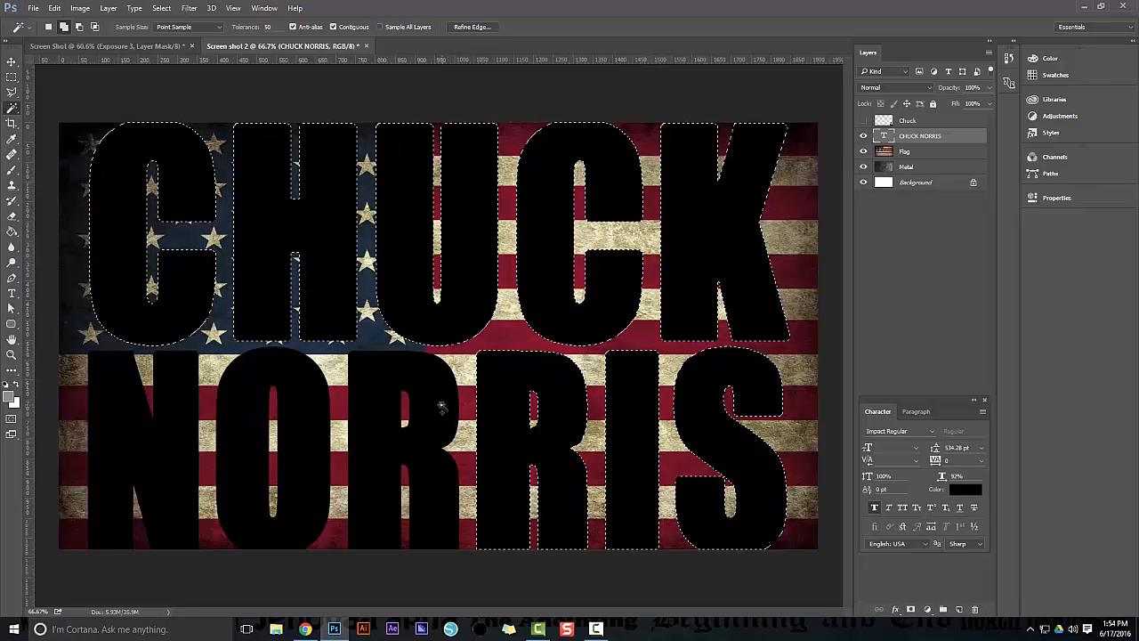
pyautogui.click(442, 407)
pyautogui.click(312, 410)
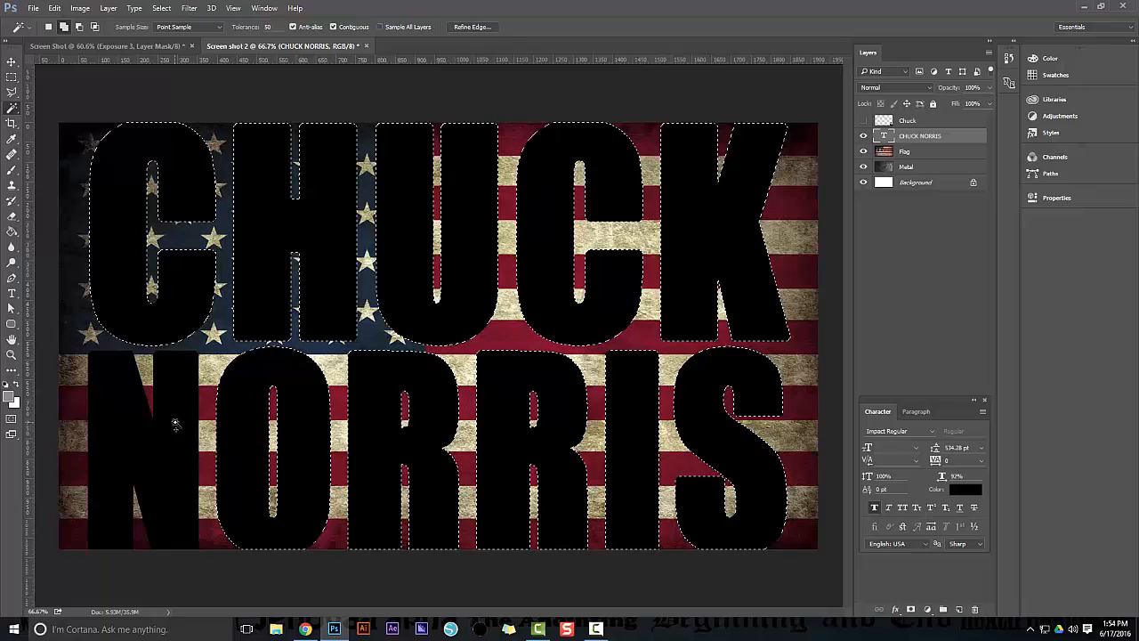
pyautogui.click(142, 501)
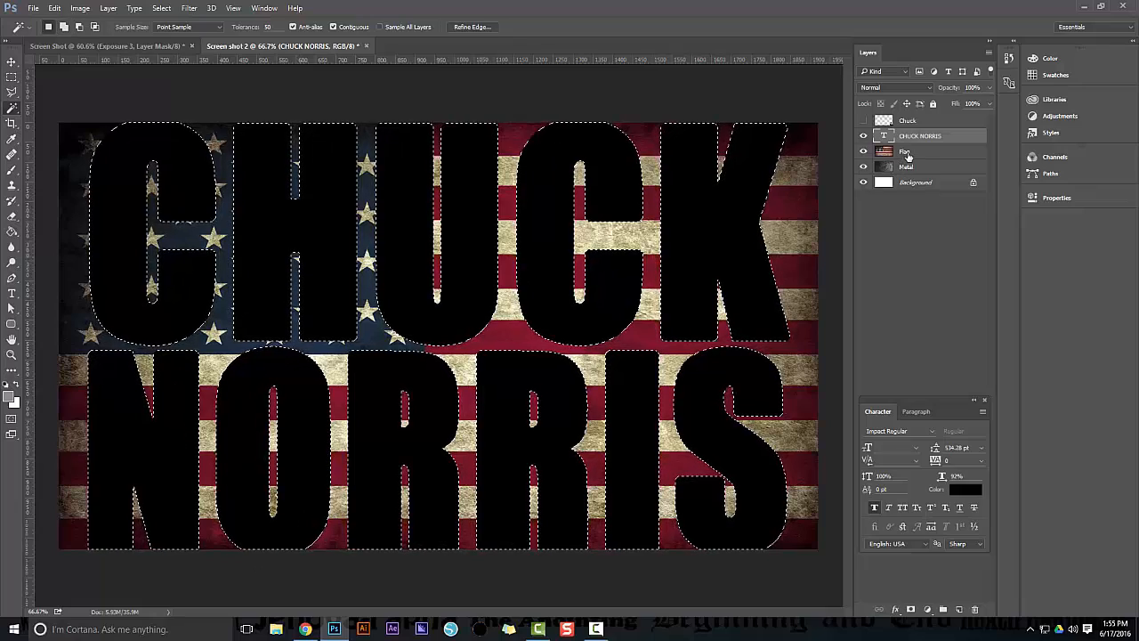
# Invert the selection, delete the Flag layer's pixels outside the letters, and hide the CHUCK NORRIS text layer.
pyautogui.click(907, 155)
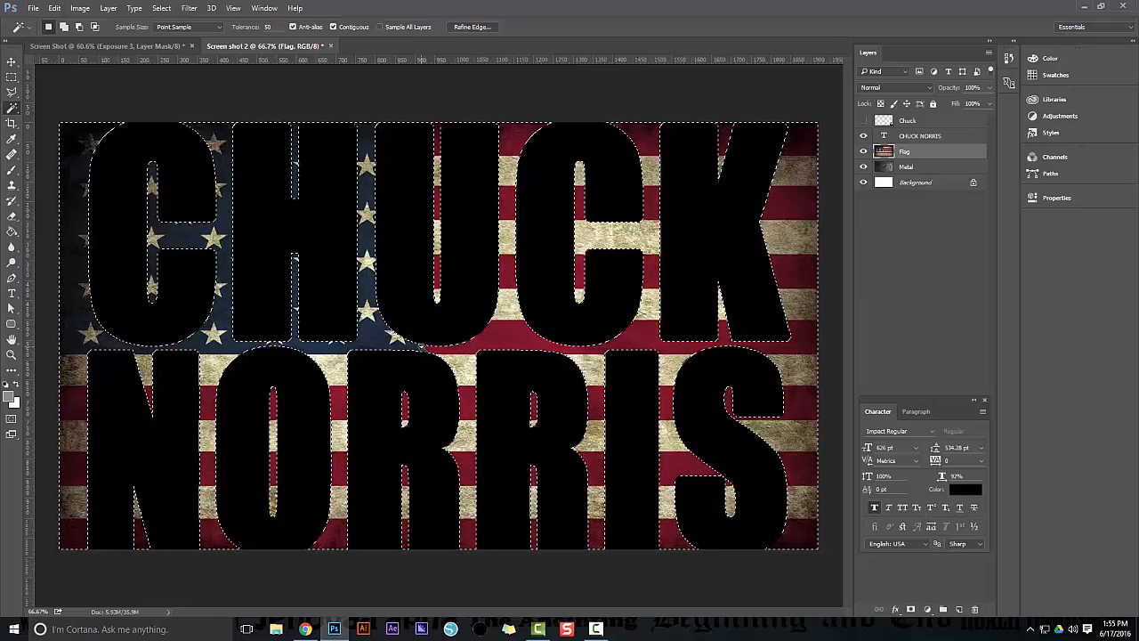
pyautogui.press('Delete')
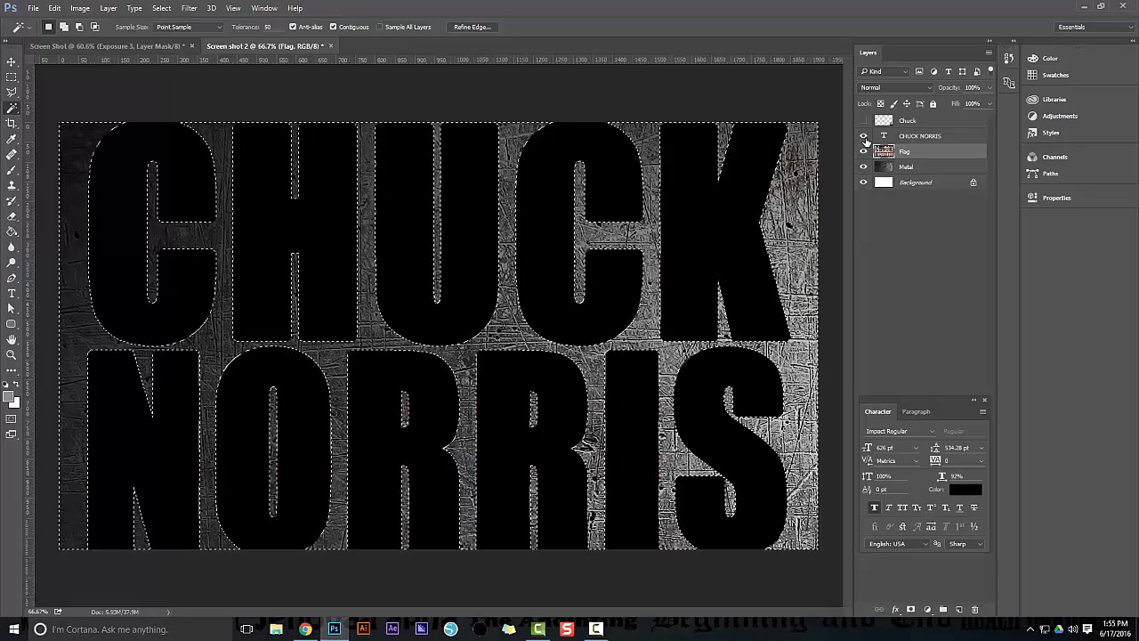
pyautogui.click(863, 136)
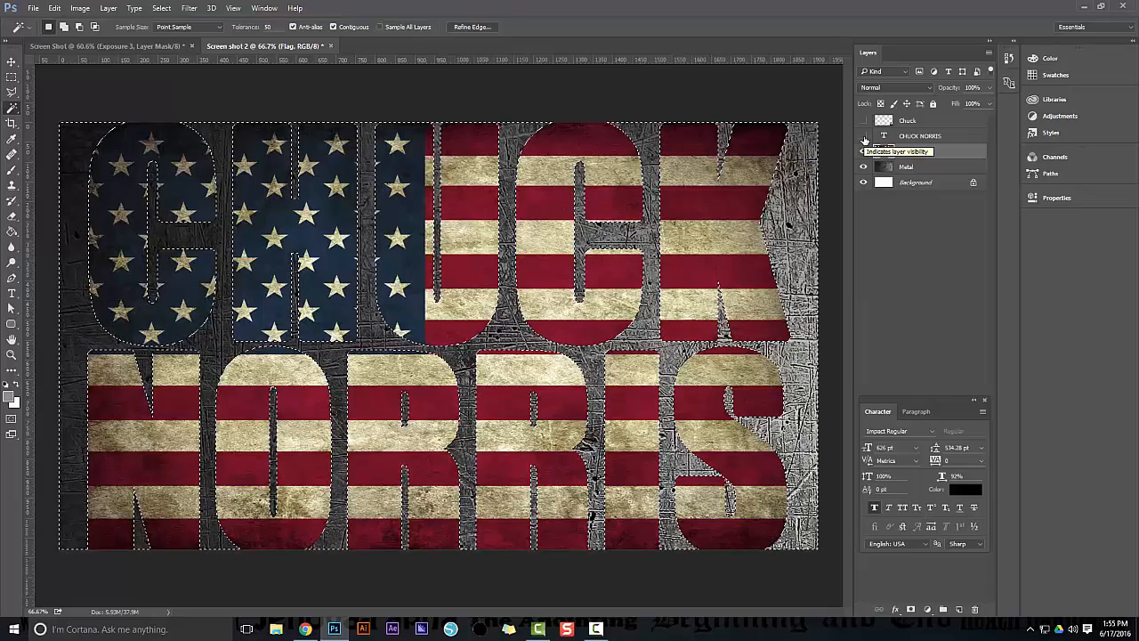
# Clear the selection and delete the CHUCK NORRIS text layer.
pyautogui.click(925, 138)
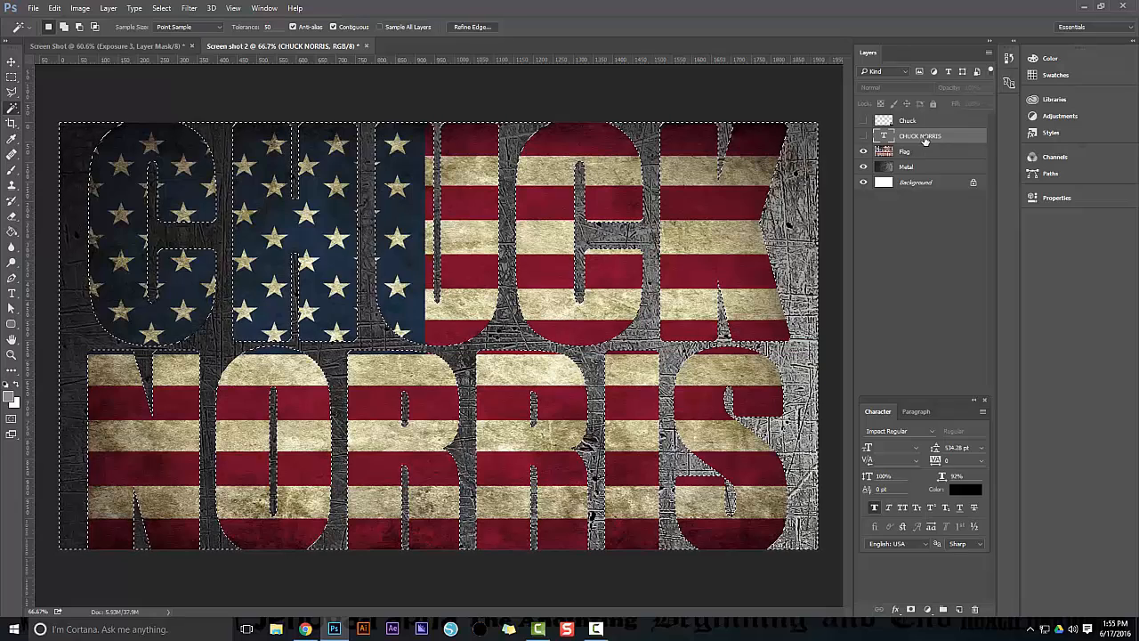
pyautogui.hotkey('ctrl', 'd')
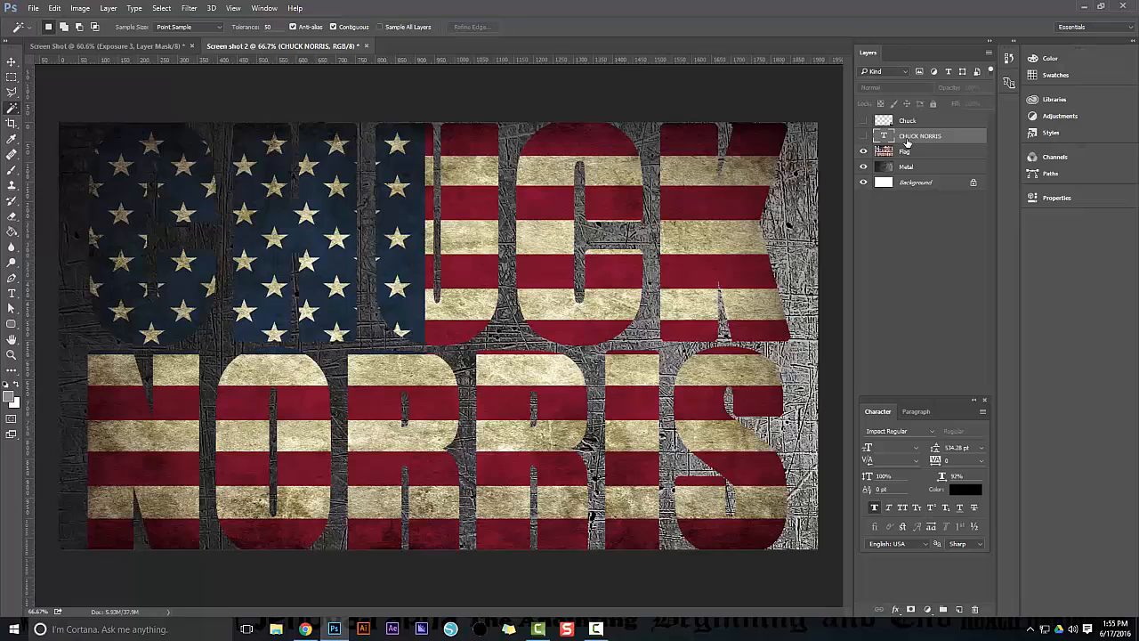
pyautogui.press('Delete')
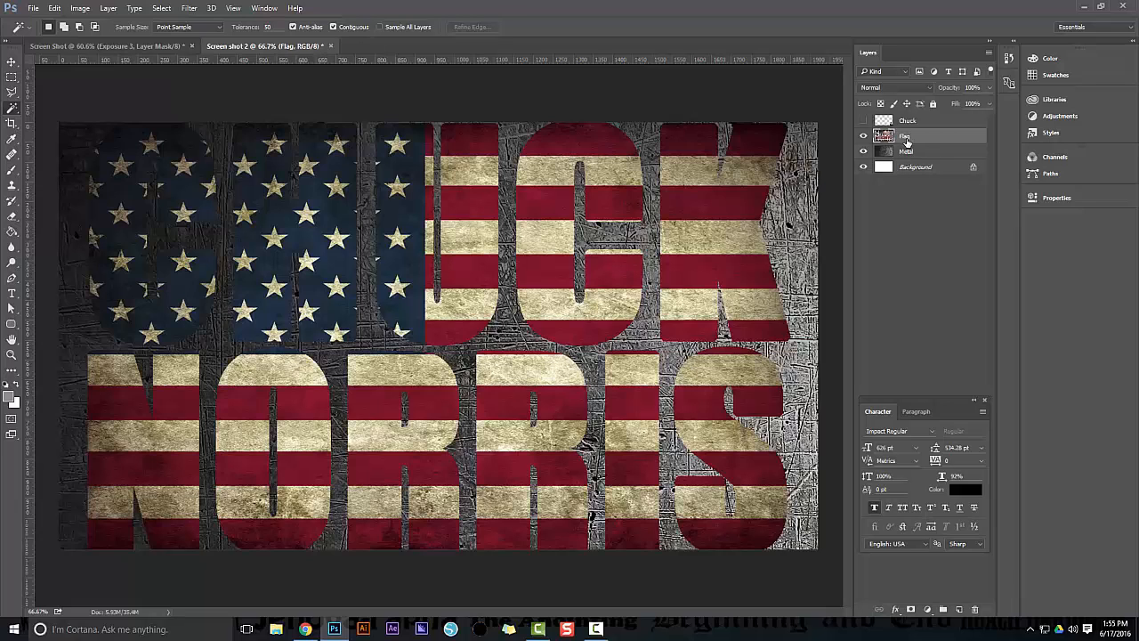
# Transform the flag lettering to about 105% width and slightly reduced height, leaving a narrow metal margin on all four sides.
pyautogui.hotkey('ctrl', 't')
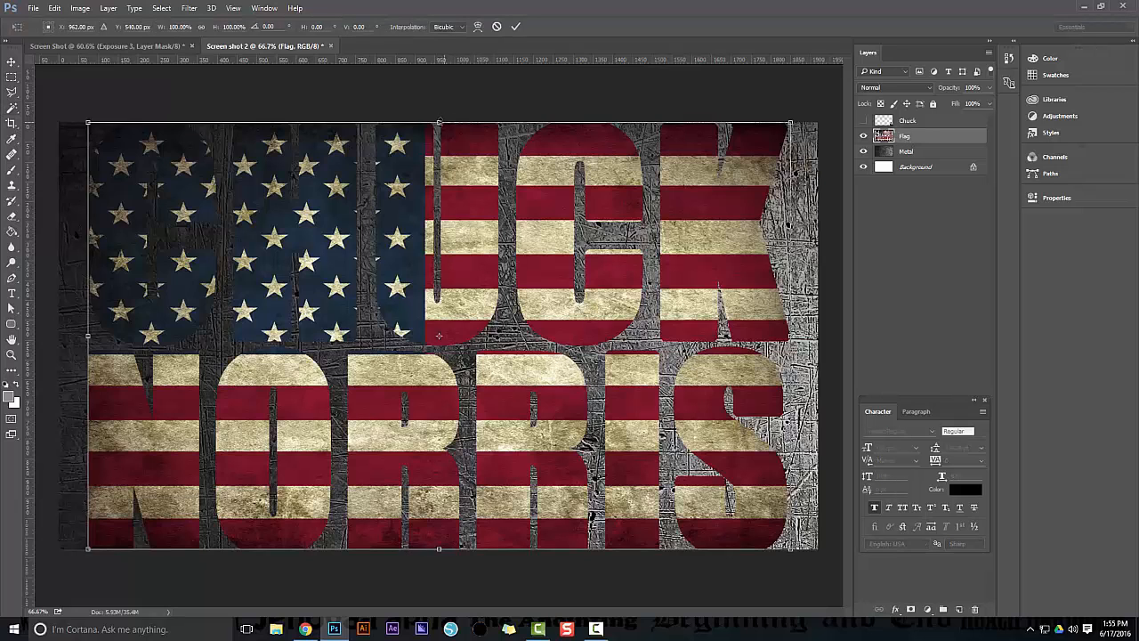
pyautogui.moveTo(439, 122); pyautogui.dragTo(440, 134)
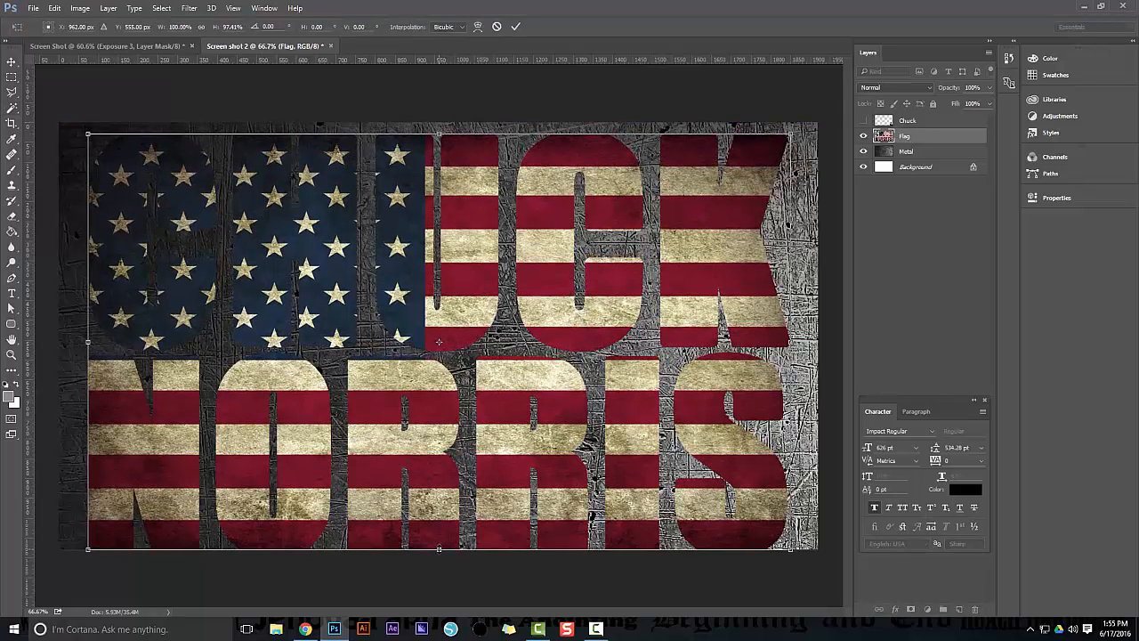
pyautogui.moveTo(439, 548); pyautogui.dragTo(439, 542)
pyautogui.moveTo(88, 339); pyautogui.dragTo(70, 339)
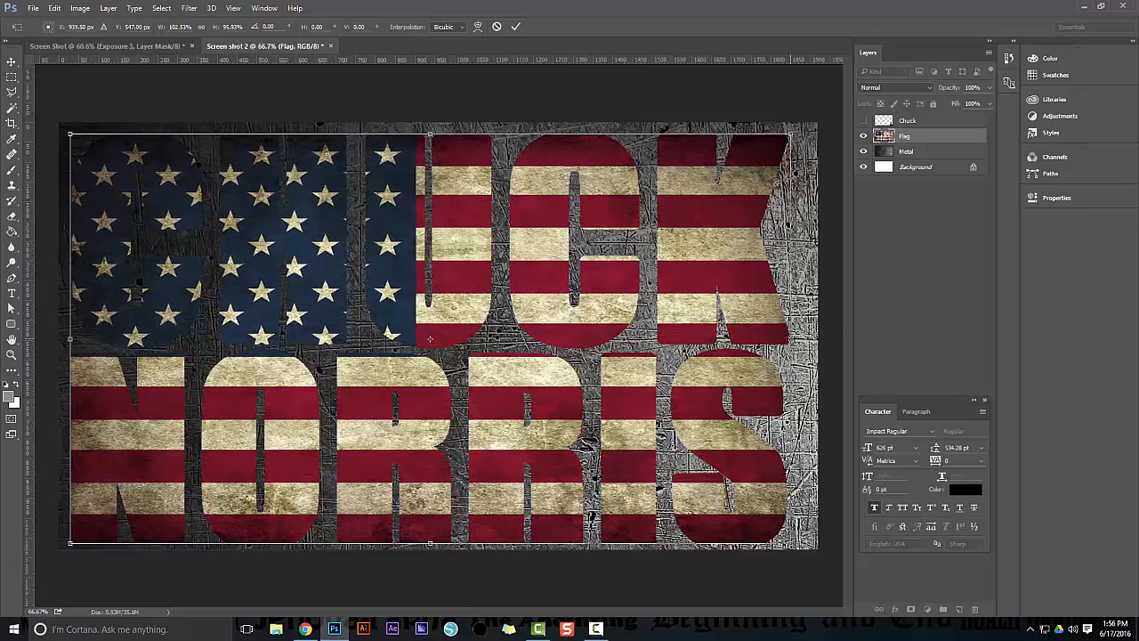
pyautogui.moveTo(789, 338); pyautogui.dragTo(810, 325)
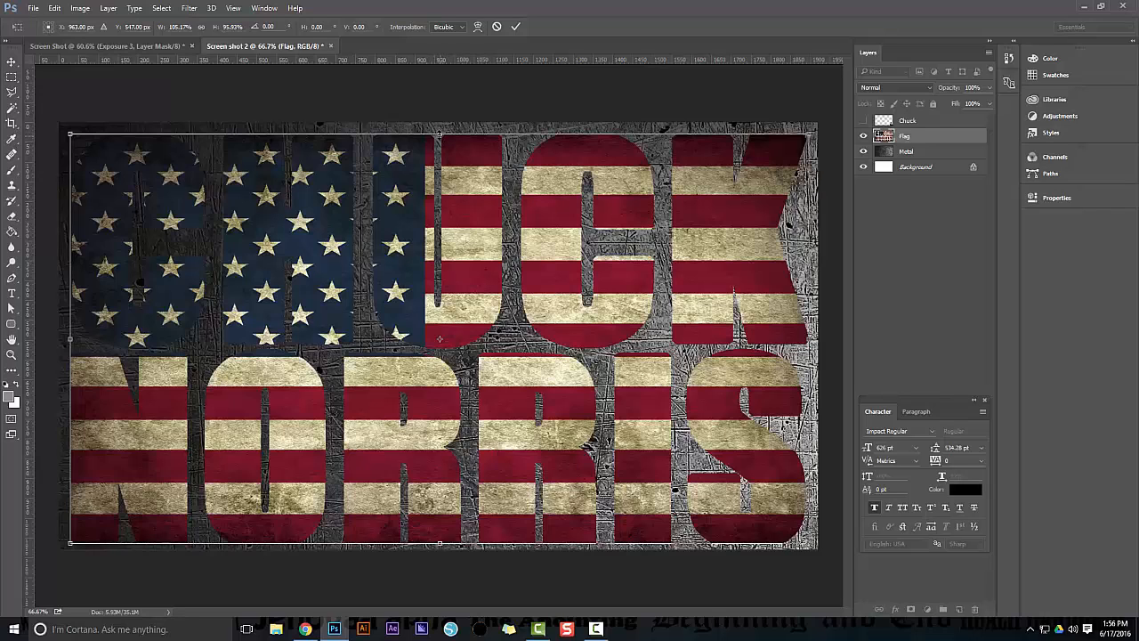
pyautogui.moveTo(439, 134); pyautogui.dragTo(439, 130)
pyautogui.press('Return')
# Check the finished design in the Screen Shot document, and apply an Inner Bevel to the Flag layer with depth 209%, size 16 px and soften 5 px.
pyautogui.press('w')
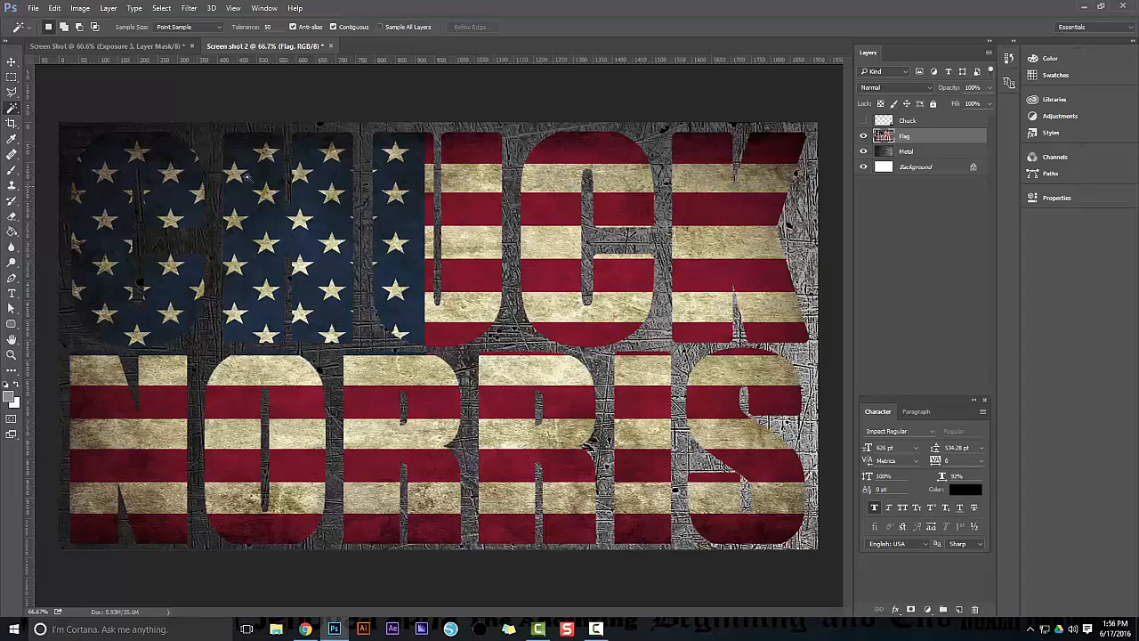
pyautogui.click(150, 47)
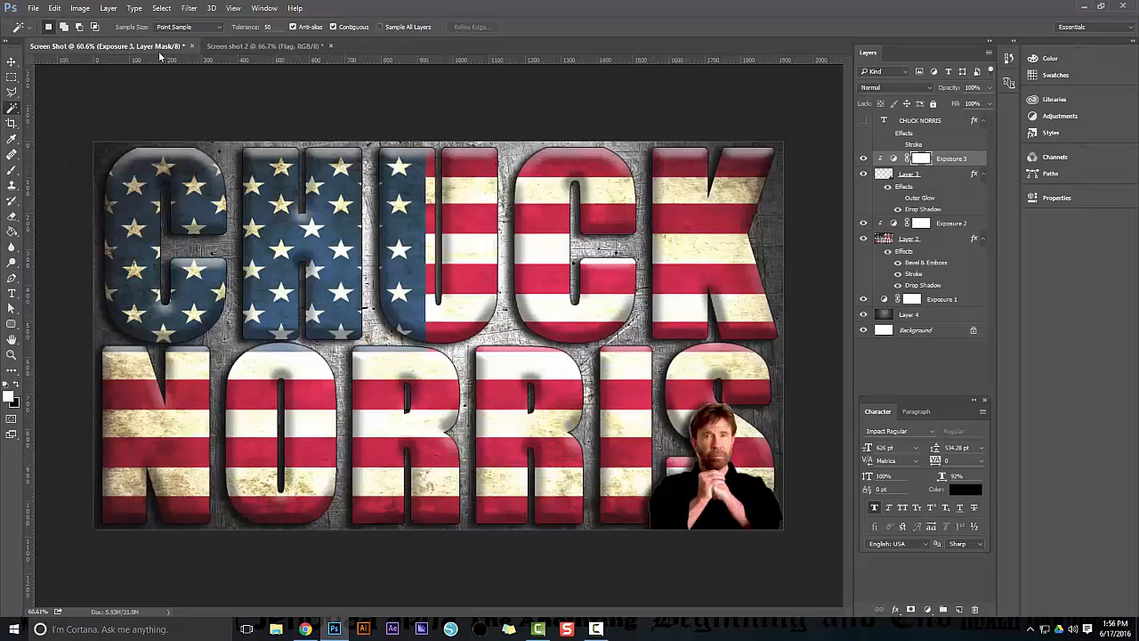
pyautogui.click(283, 48)
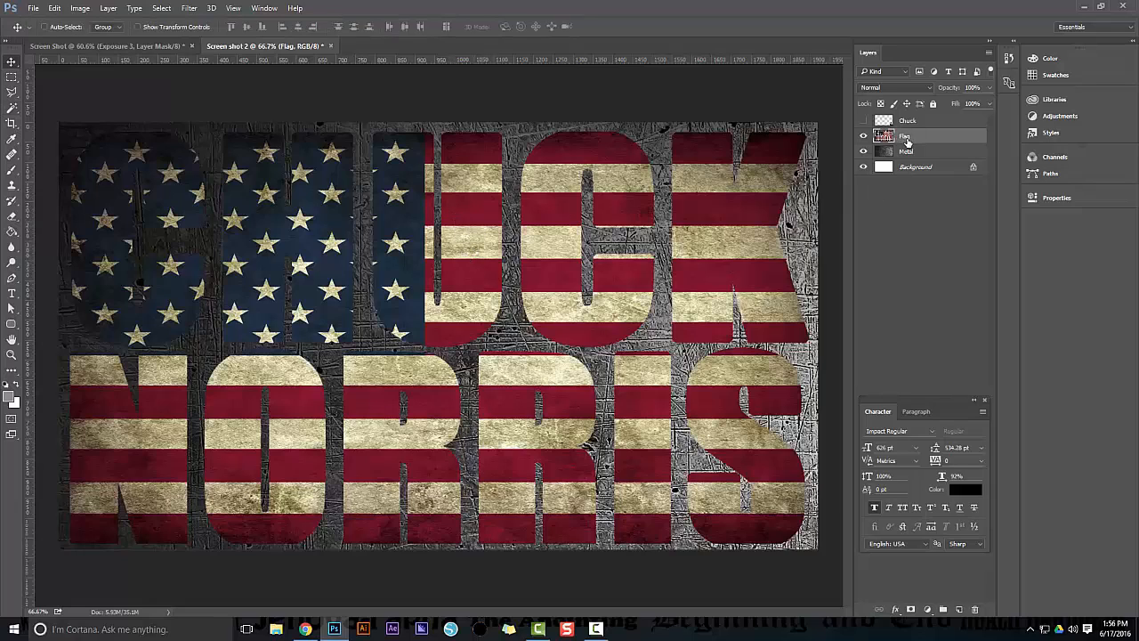
pyautogui.click(895, 609)
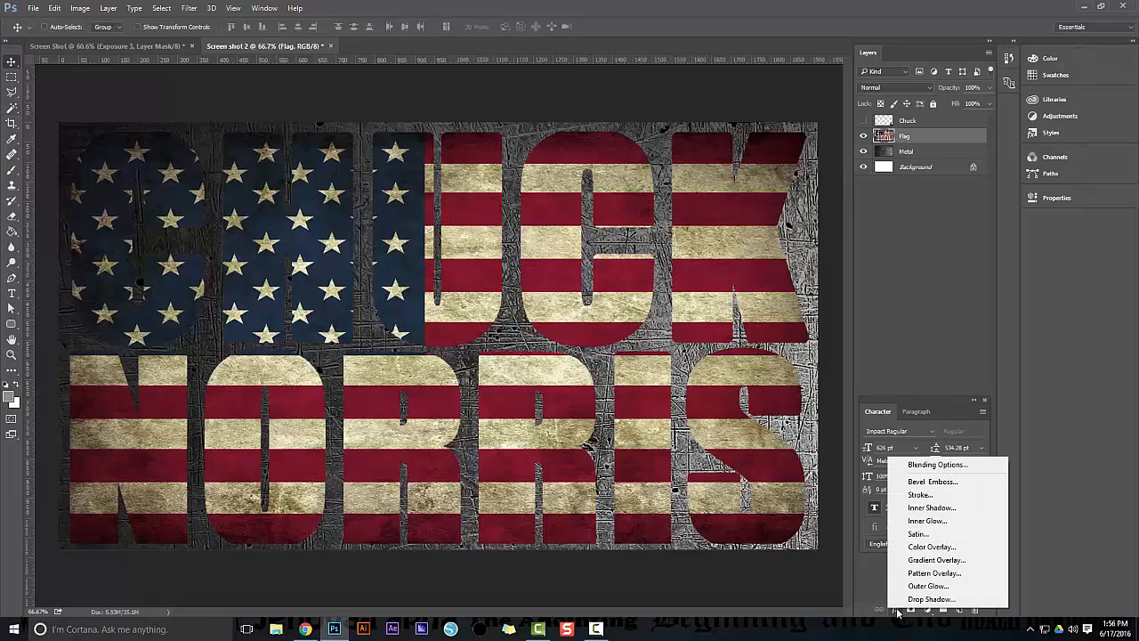
pyautogui.click(943, 481)
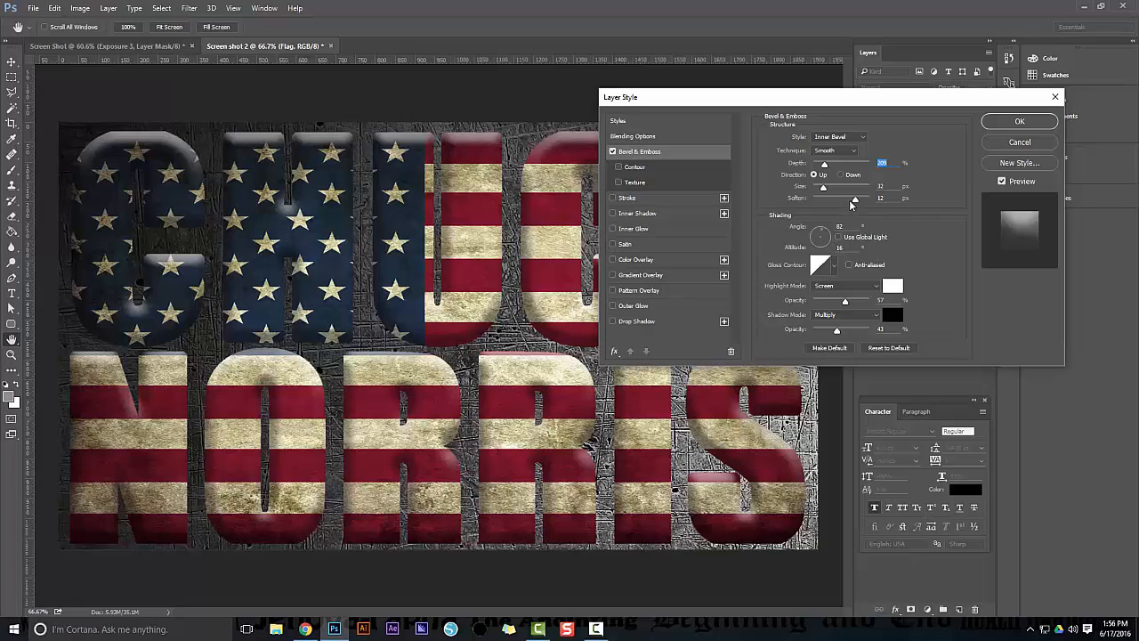
pyautogui.moveTo(850, 203); pyautogui.dragTo(821, 190)
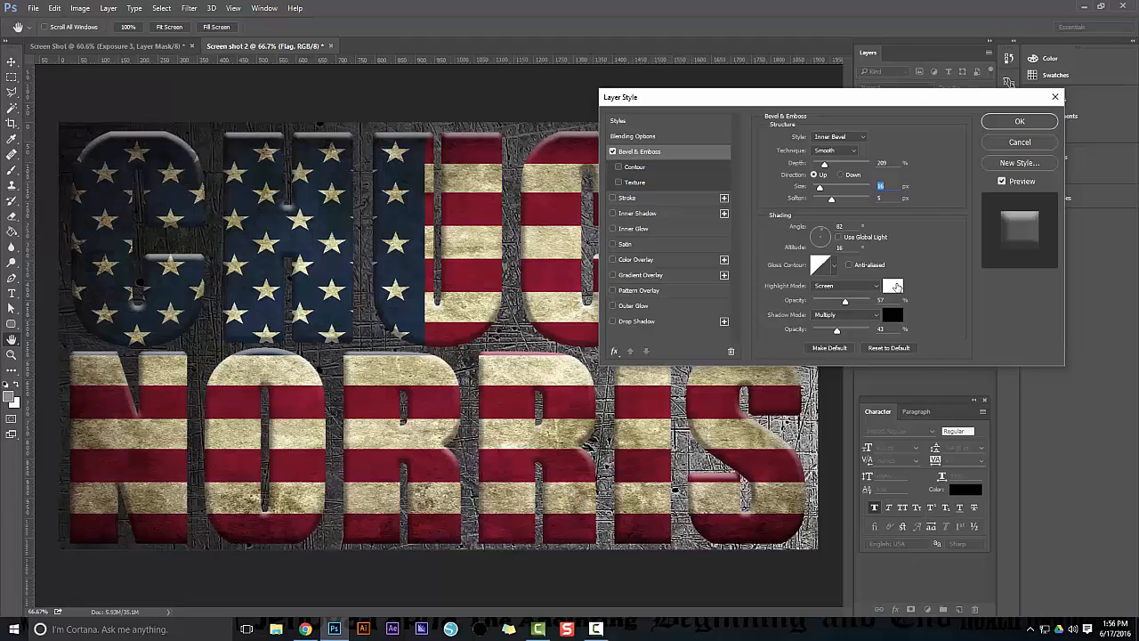
# Set the bevel's highlight color to black (#000000) and its highlight mode to Normal at 57% opacity.
pyautogui.click(894, 285)
pyautogui.click(641, 335)
pyautogui.click(620, 361)
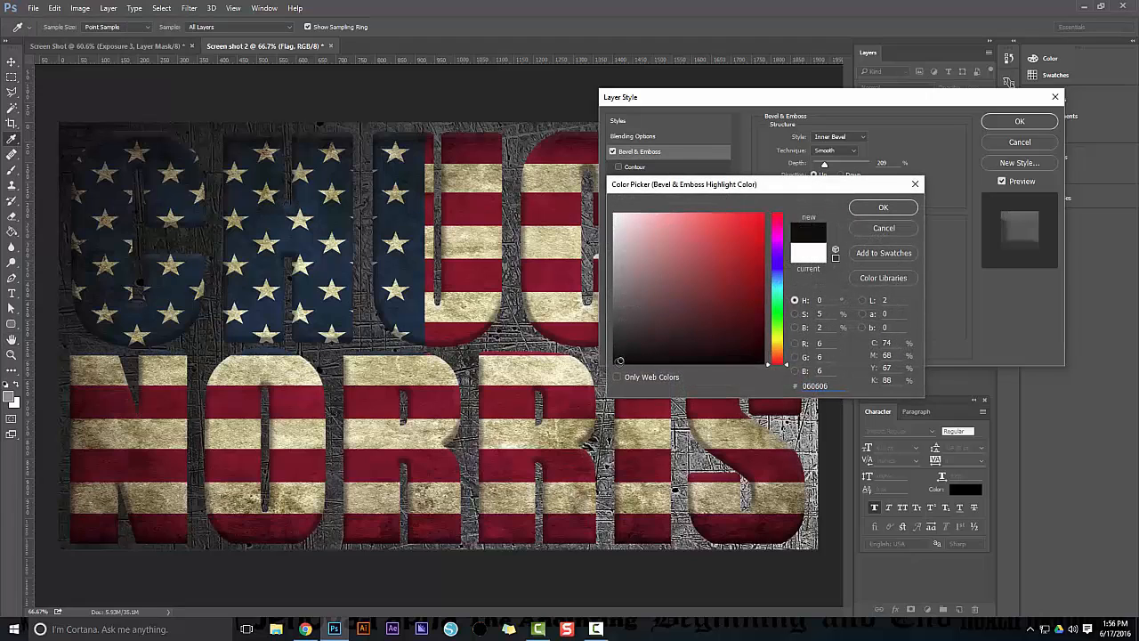
pyautogui.click(614, 364)
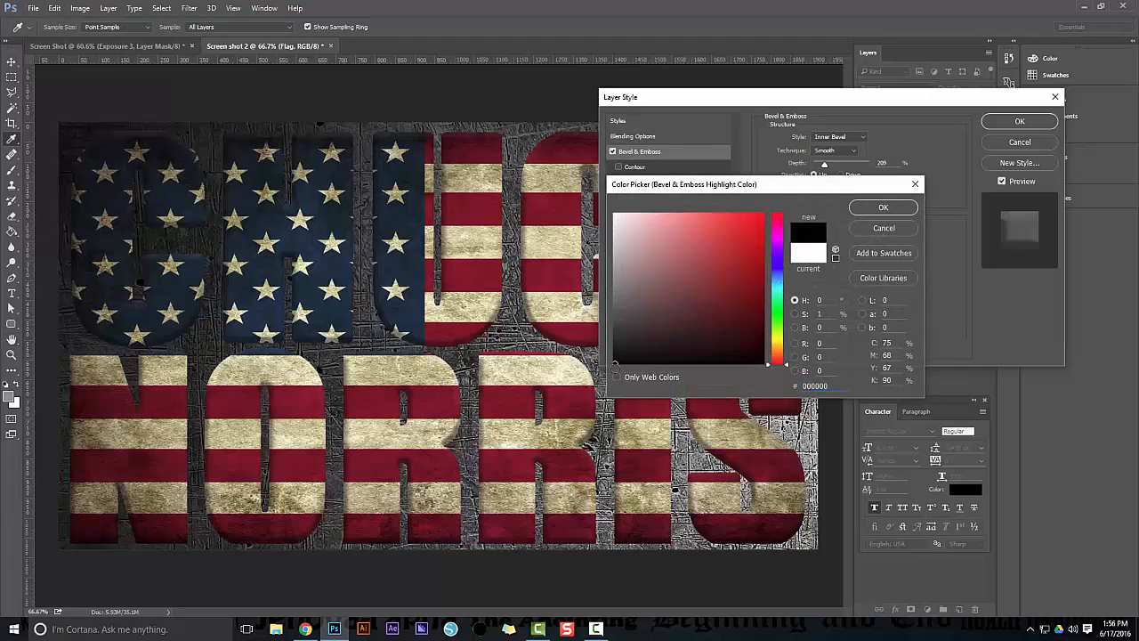
pyautogui.click(883, 207)
pyautogui.click(861, 287)
pyautogui.click(846, 302)
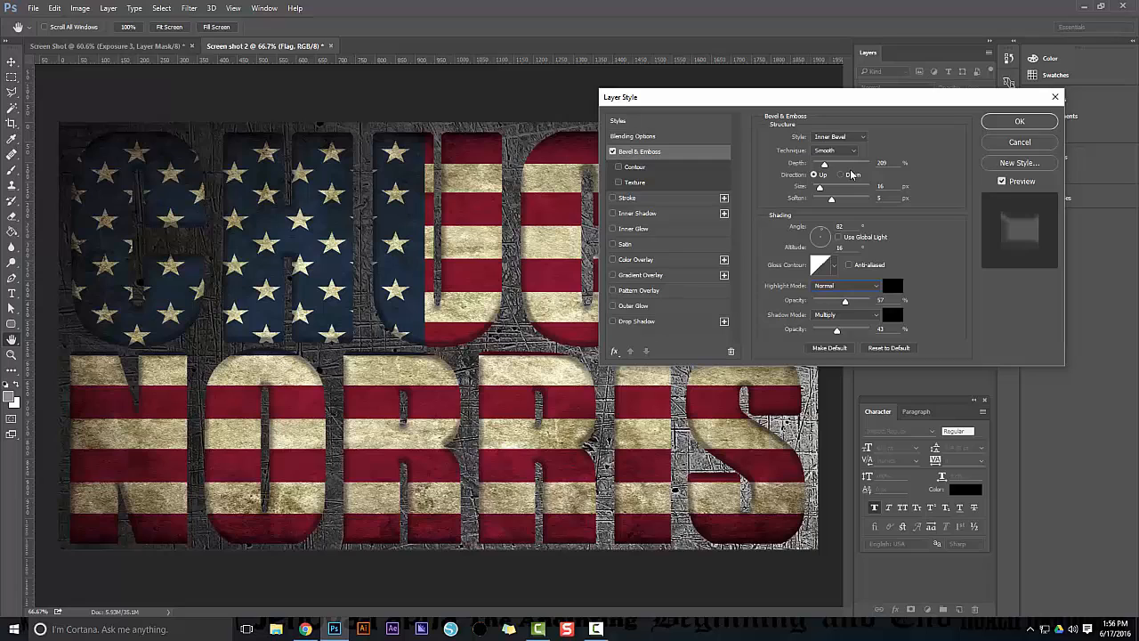
# Add a black outside Stroke and a black Drop Shadow (81% opacity, 41° angle, 17 px distance, 14% spread, 21 px size) to the Flag layer.
pyautogui.click(655, 198)
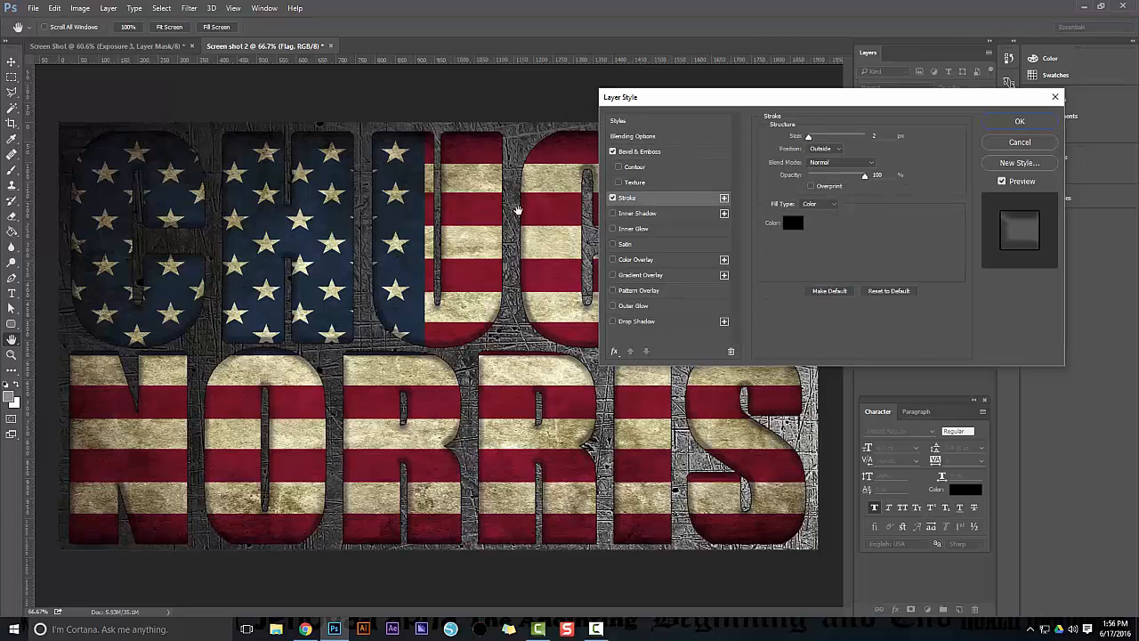
pyautogui.moveTo(808, 136); pyautogui.dragTo(813, 140)
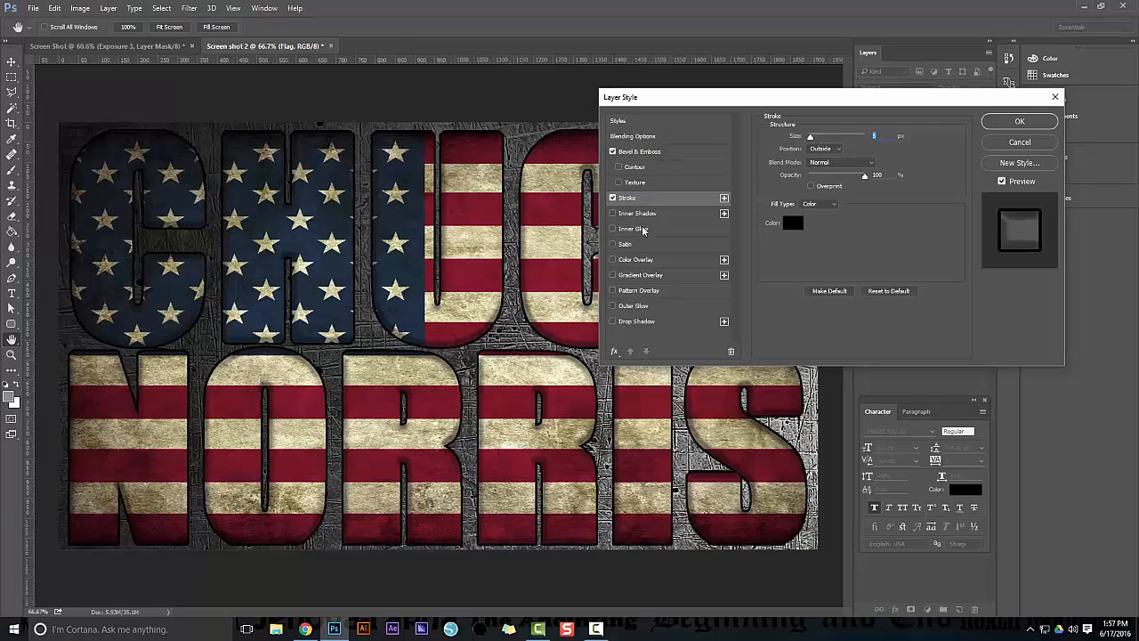
pyautogui.click(641, 322)
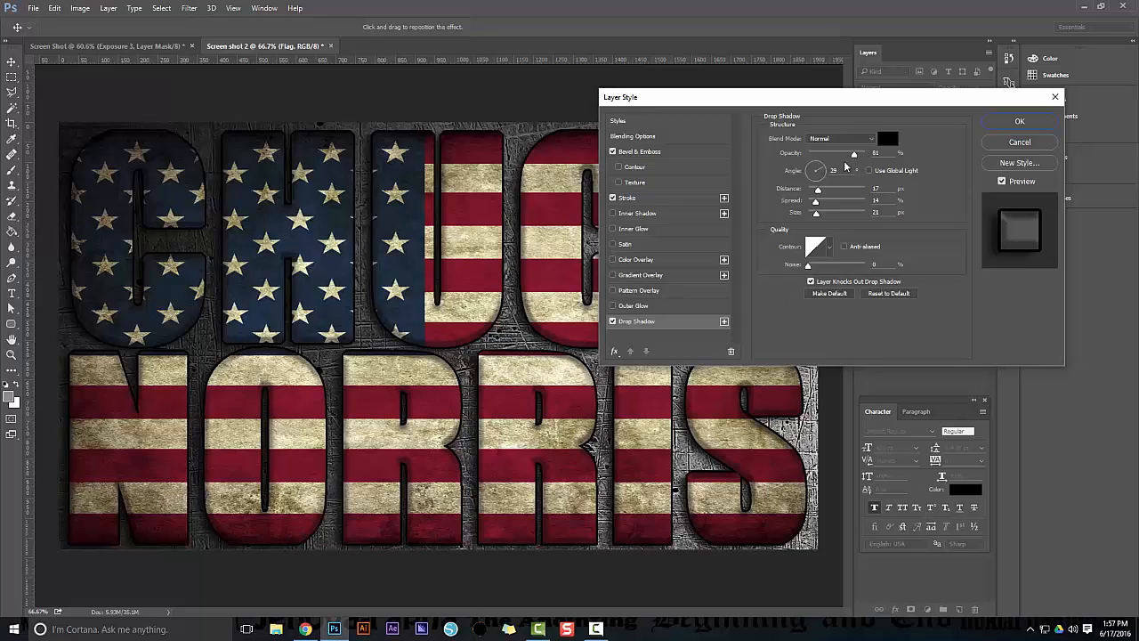
pyautogui.click(819, 169)
pyautogui.moveTo(819, 169); pyautogui.dragTo(822, 166)
pyautogui.hotkey('alt', 'Tab')
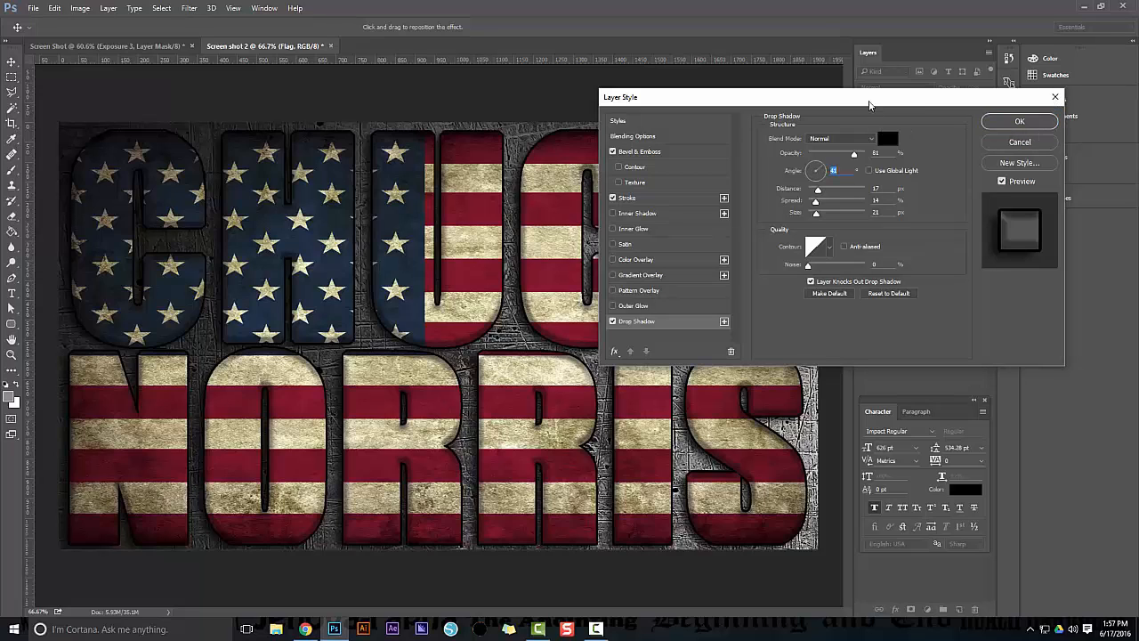
pyautogui.click(1005, 122)
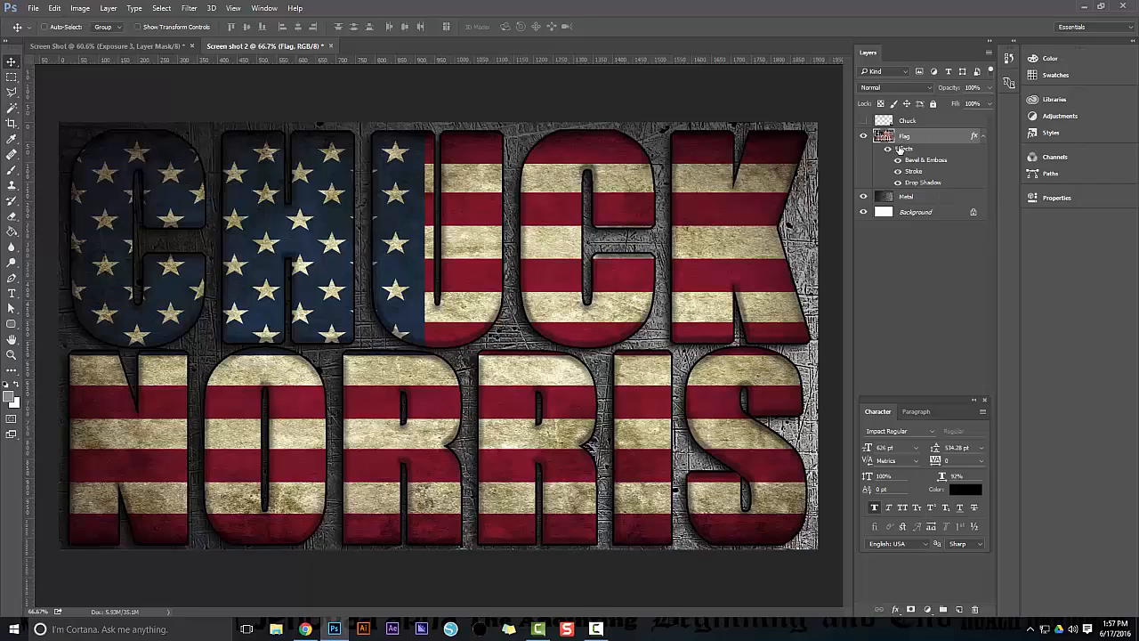
# Add an Exposure adjustment layer above the Flag layer with exposure at +0.94.
pyautogui.click(927, 609)
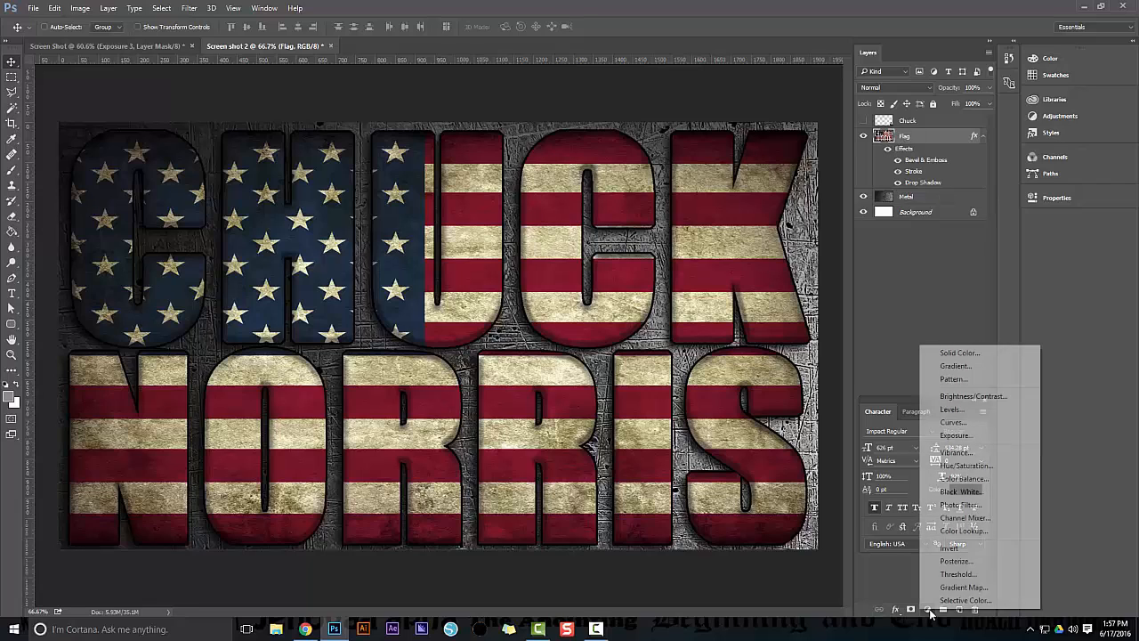
pyautogui.click(954, 435)
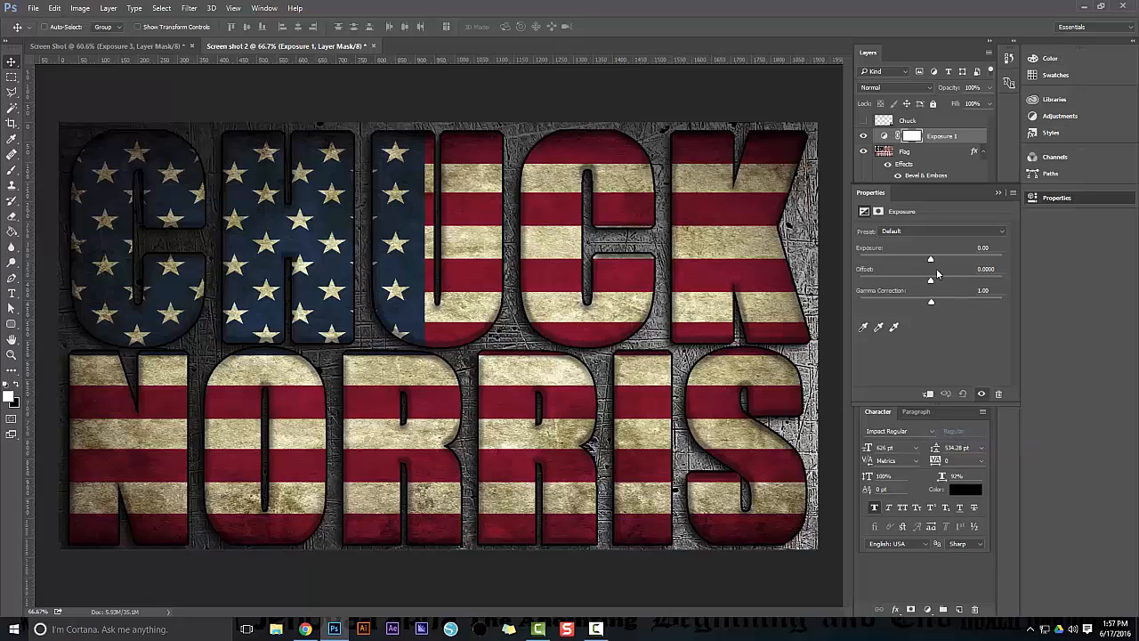
pyautogui.moveTo(932, 260); pyautogui.dragTo(941, 261)
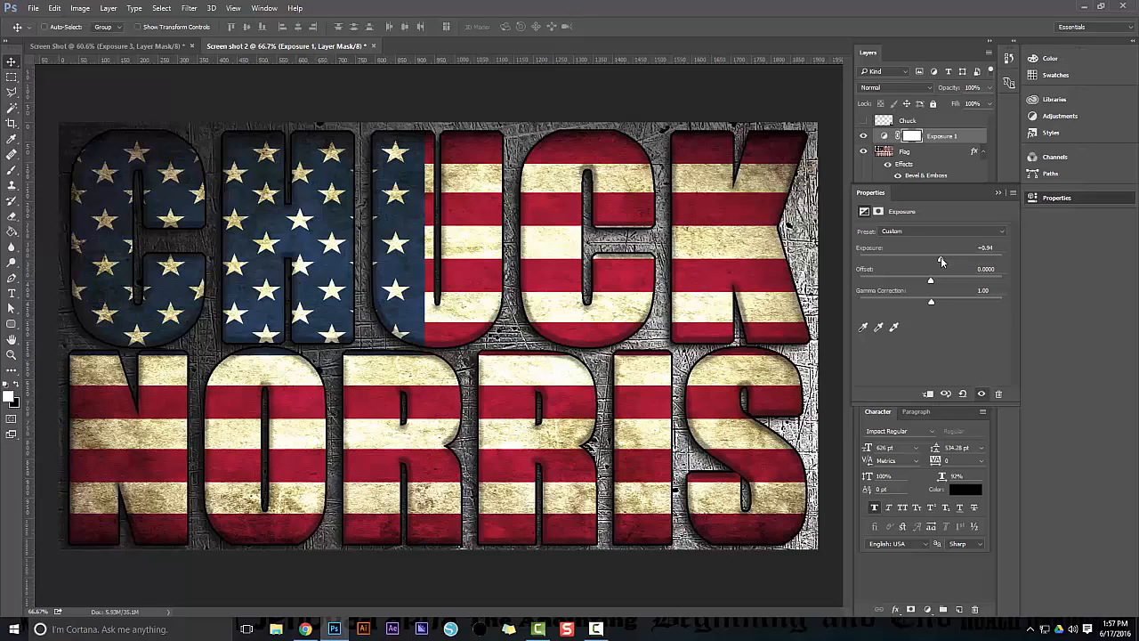
pyautogui.click(998, 193)
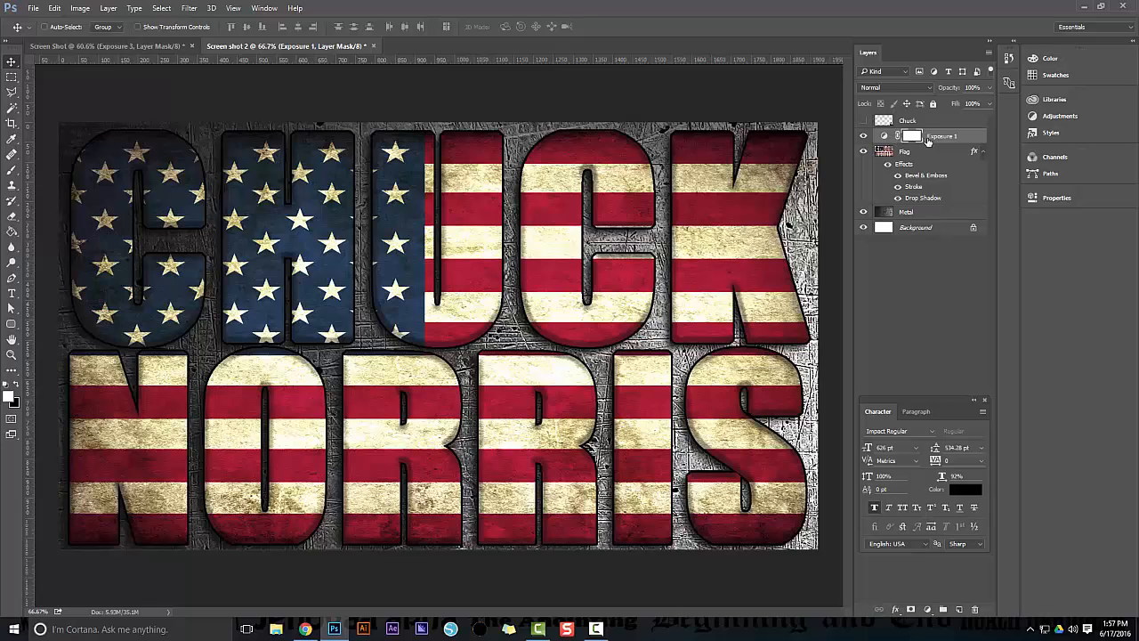
# Clip the Exposure adjustment to the Flag layer and set its exposure to +1.50 and gamma correction to 0.91.
pyautogui.doubleClick(883, 135)
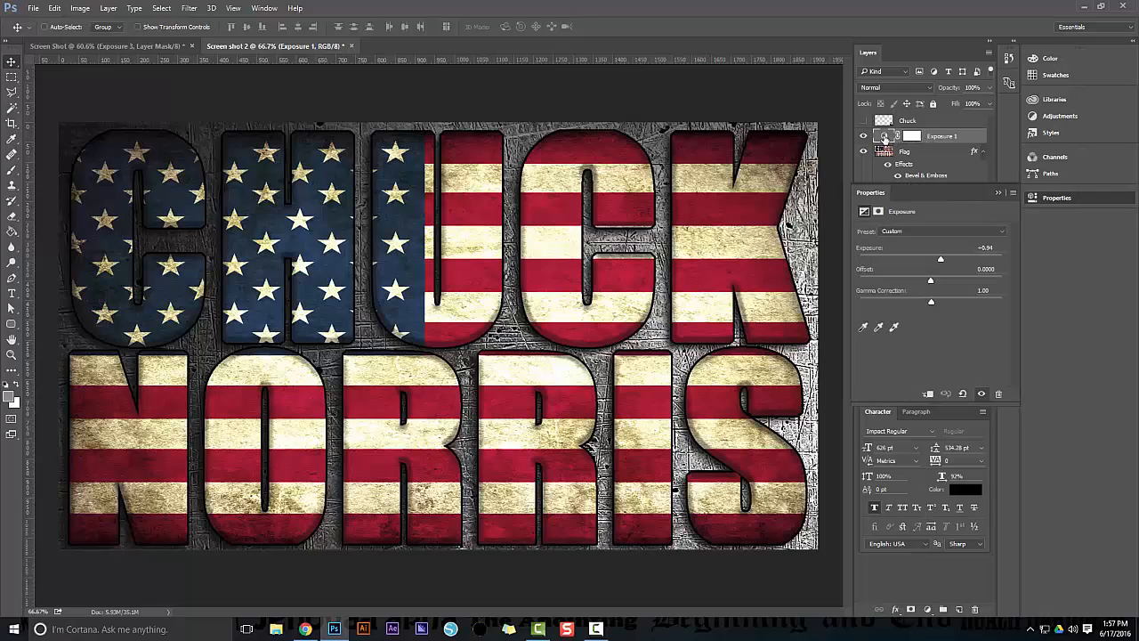
pyautogui.click(928, 394)
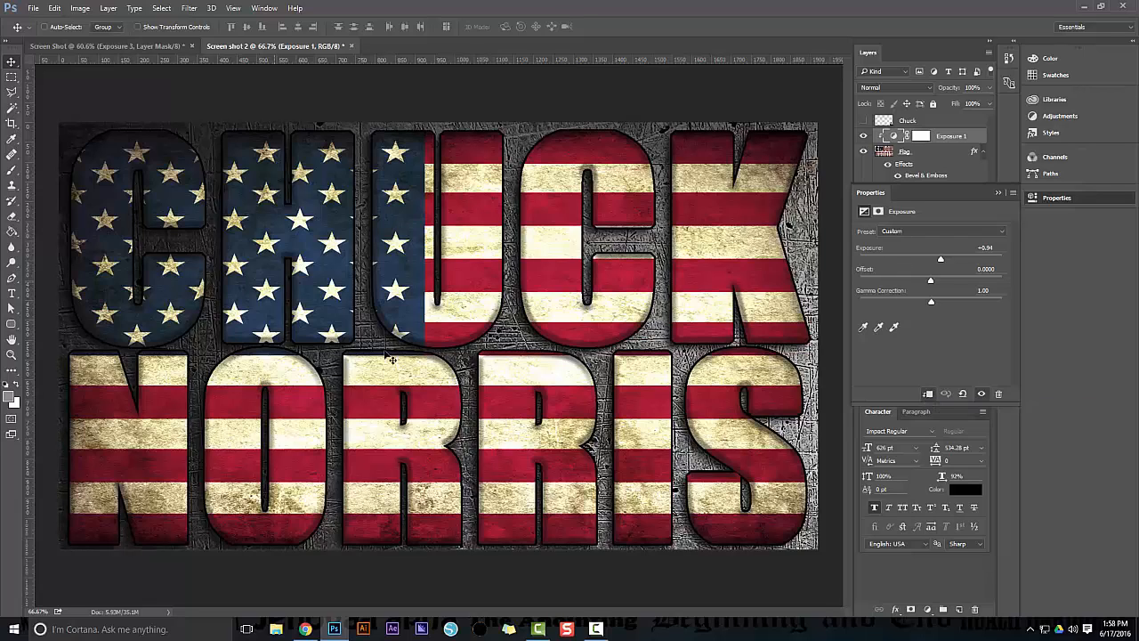
pyautogui.moveTo(943, 259); pyautogui.dragTo(931, 282)
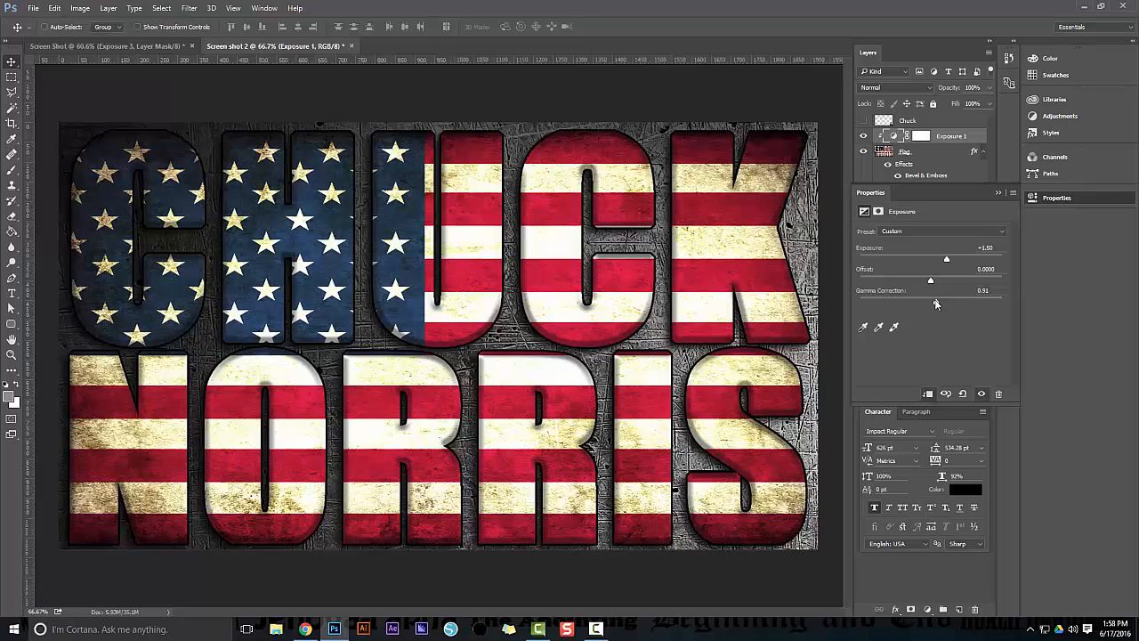
pyautogui.click(996, 193)
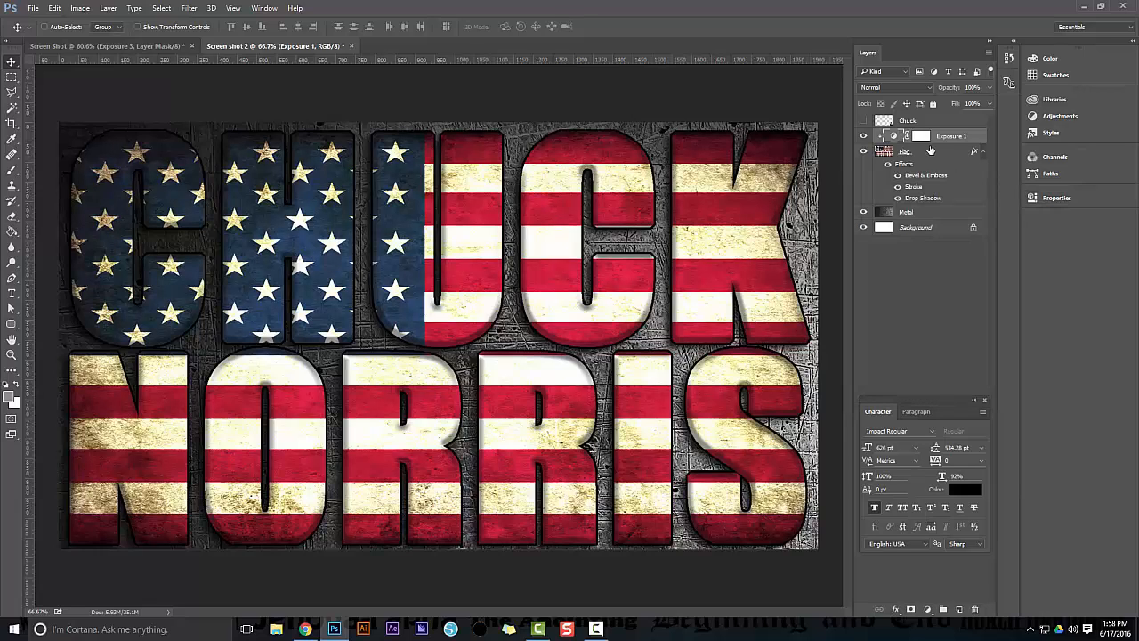
# Scale the oversized Metal layer down from its lower-right corner so the whole texture fits the canvas.
pyautogui.click(908, 214)
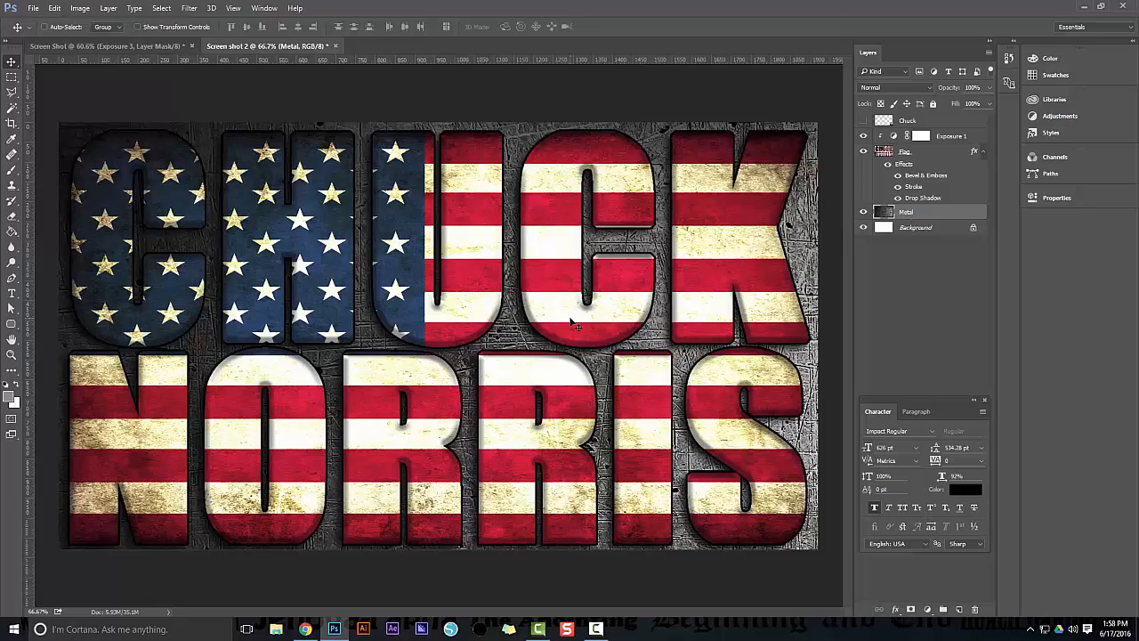
pyautogui.scroll(-3, 516, 318)
pyautogui.hotkey('ctrl', 't')
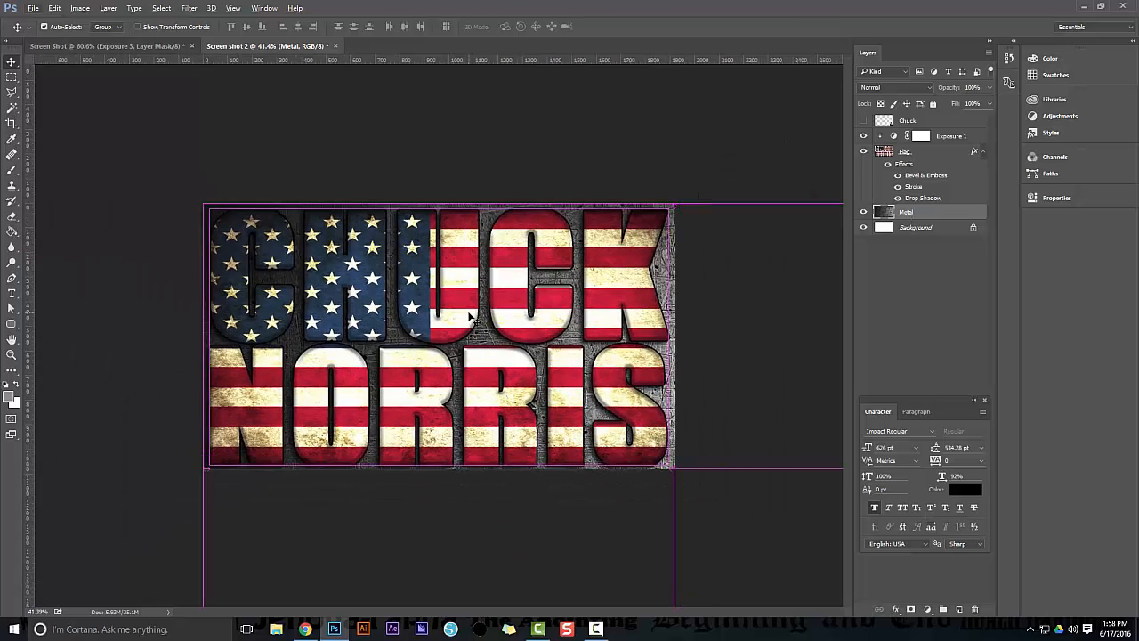
pyautogui.scroll(-3, 452, 317)
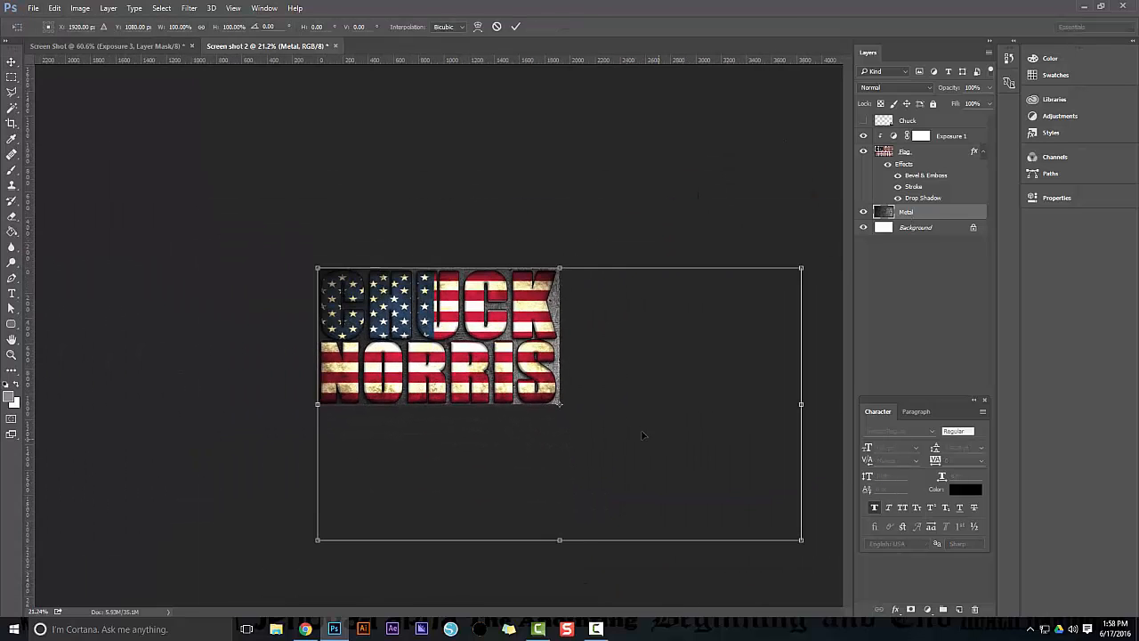
pyautogui.scroll(2, 437, 334)
pyautogui.scroll(-2, 532, 397)
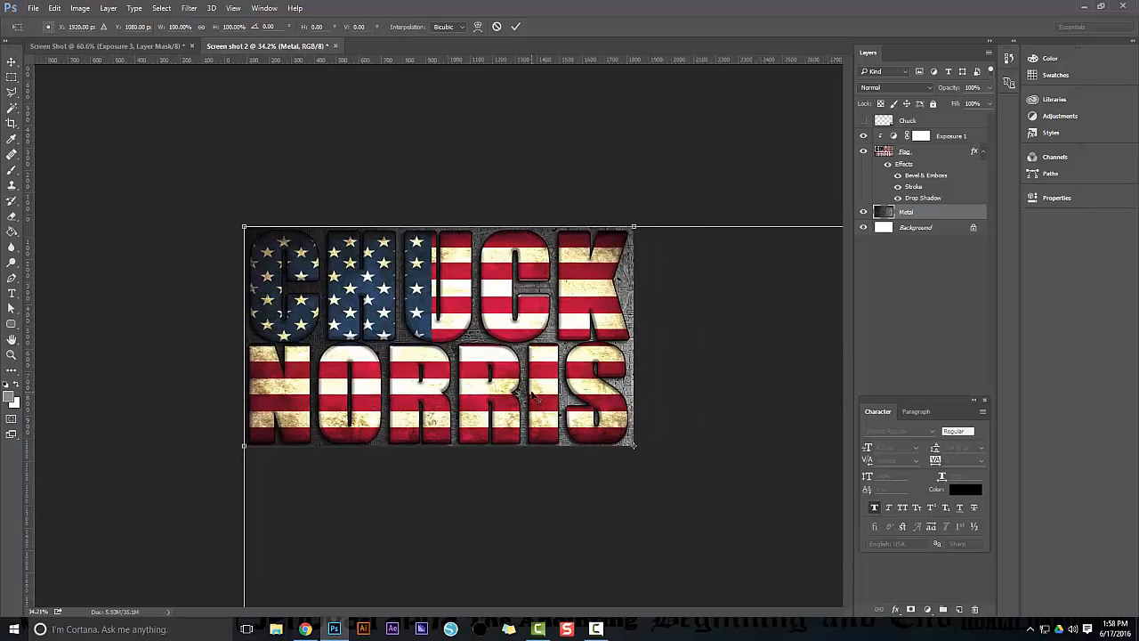
pyautogui.scroll(2, 531, 397)
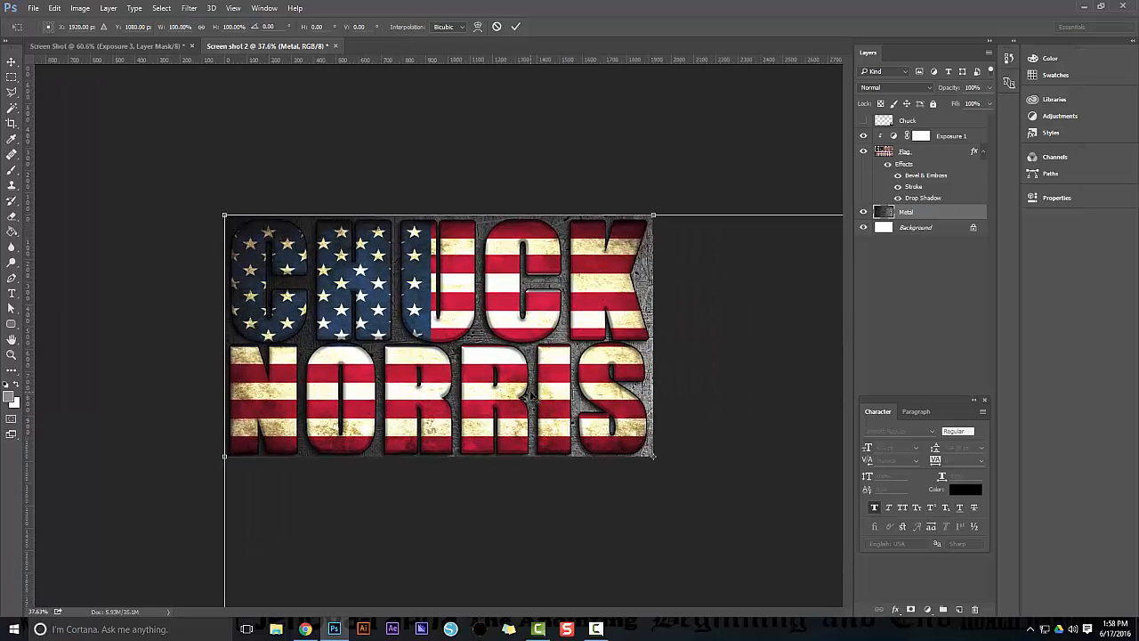
pyautogui.scroll(-2, 531, 397)
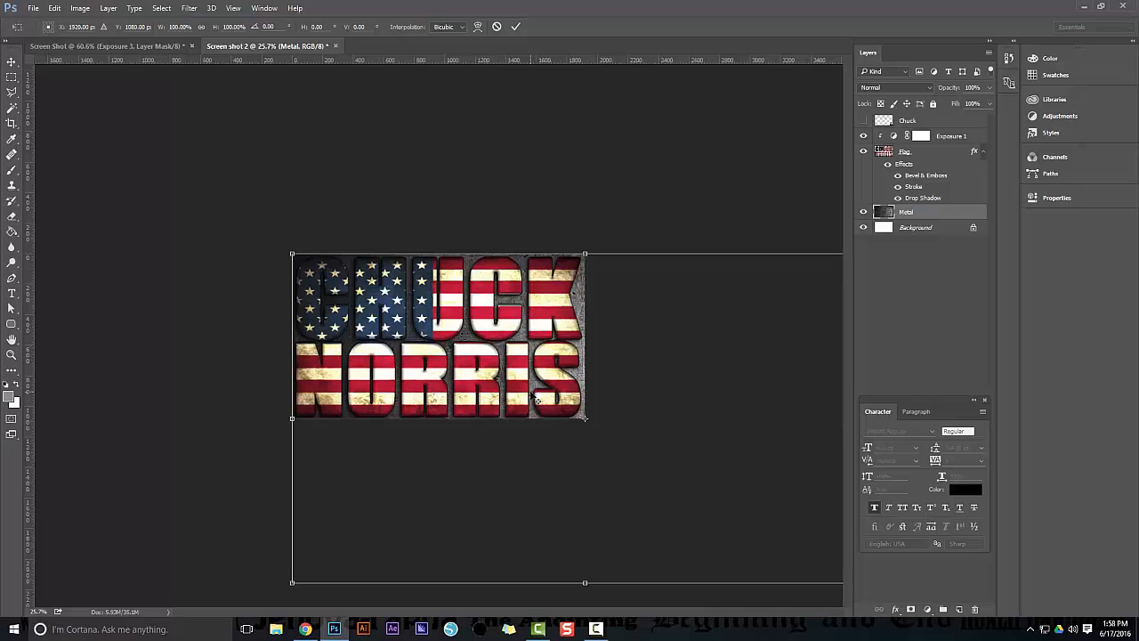
pyautogui.scroll(2, 531, 397)
pyautogui.scroll(-2, 531, 397)
pyautogui.scroll(3, 531, 397)
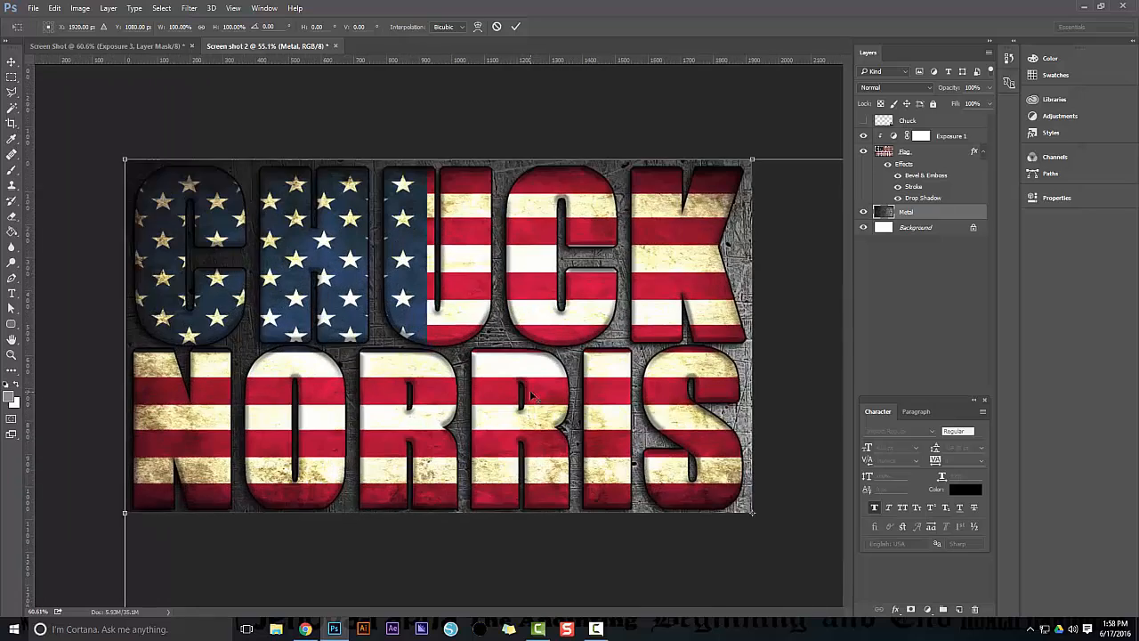
pyautogui.scroll(-5, 531, 397)
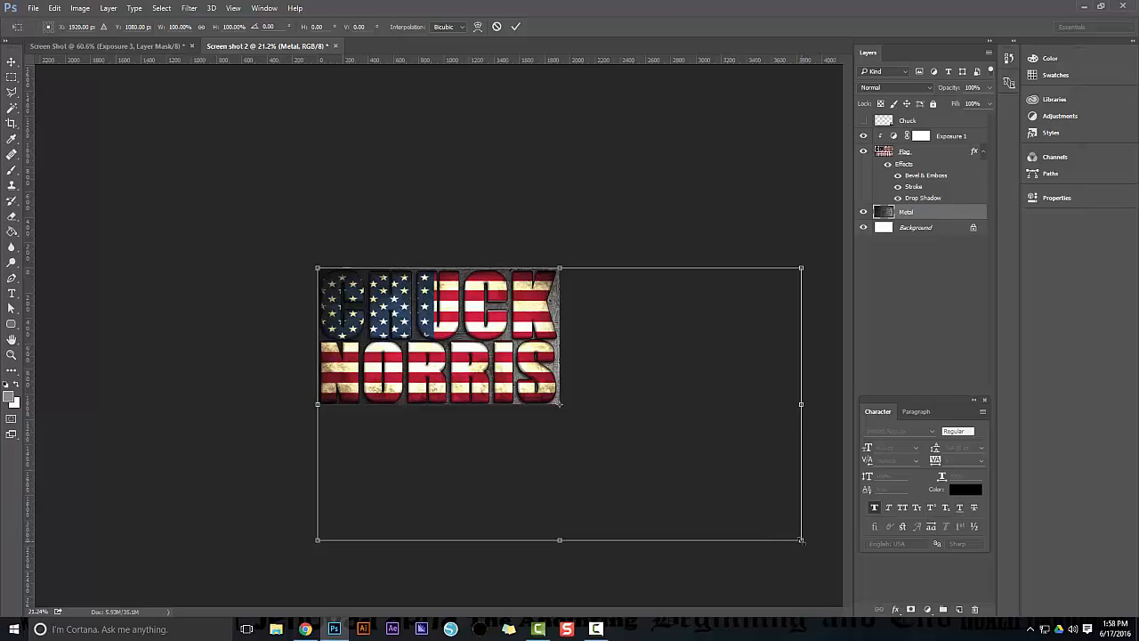
pyautogui.moveTo(800, 539); pyautogui.dragTo(562, 399)
pyautogui.press('Return')
pyautogui.scroll(7, 400, 383)
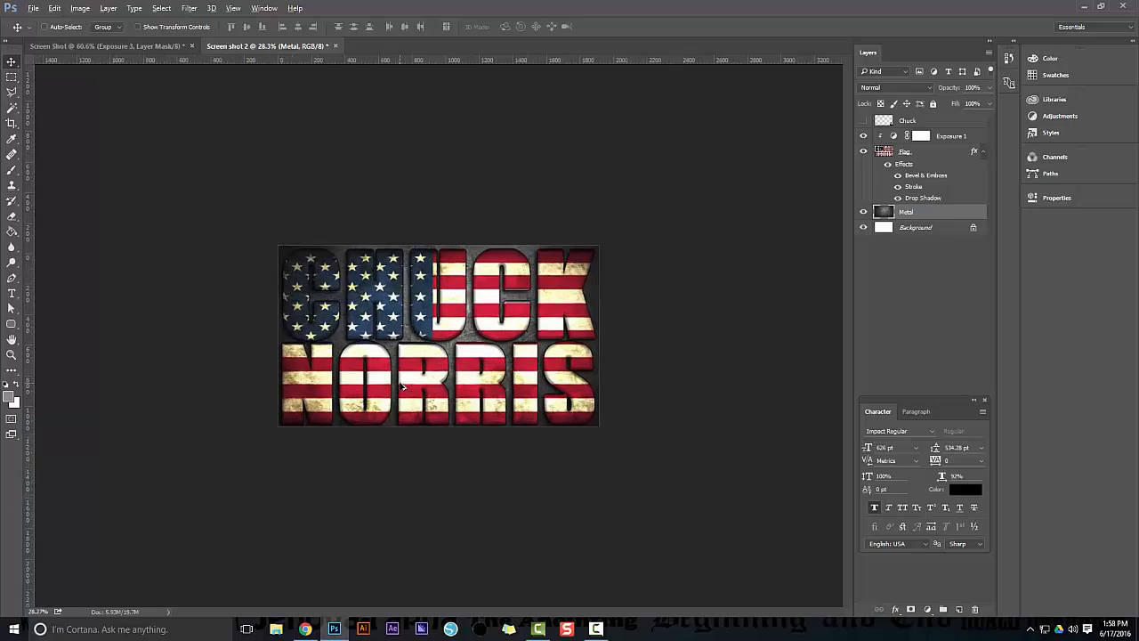
pyautogui.scroll(2, 454, 388)
pyautogui.scroll(1, 454, 388)
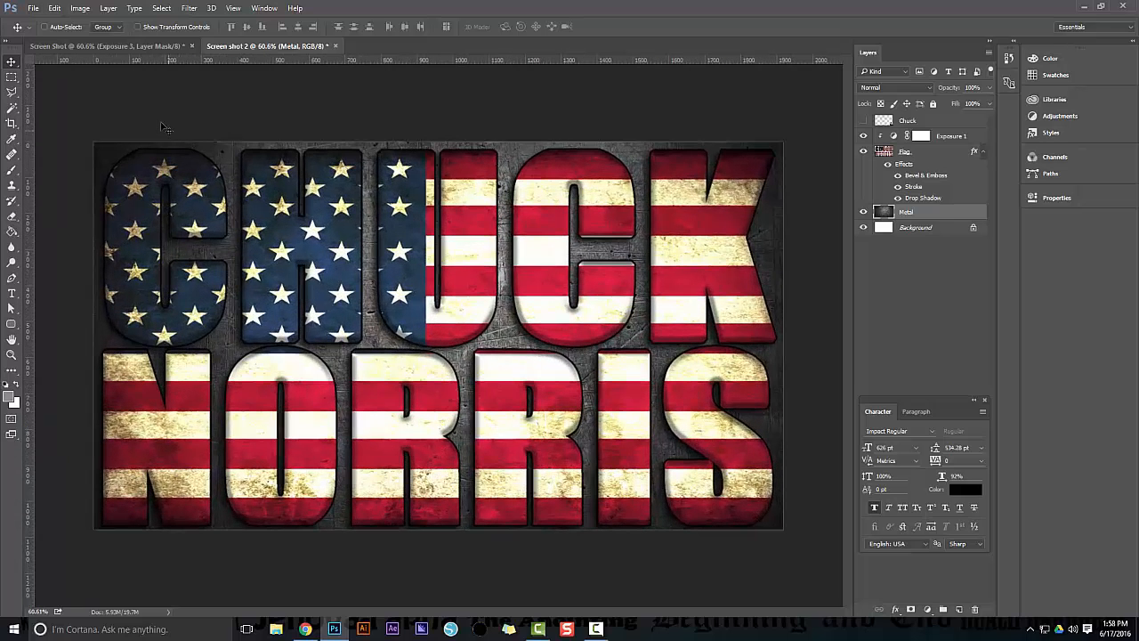
# Check the finished Screen Shot design, and add an Exposure adjustment clipped to the Metal layer with exposure +1.39 and gamma correction 1.31.
pyautogui.click(169, 45)
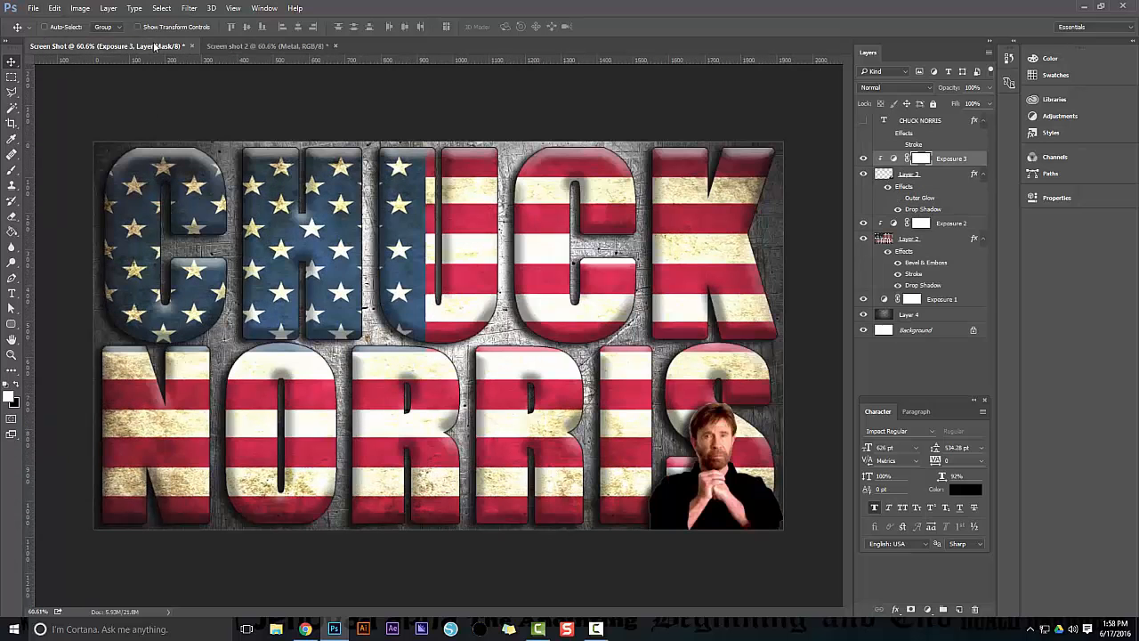
pyautogui.click(260, 45)
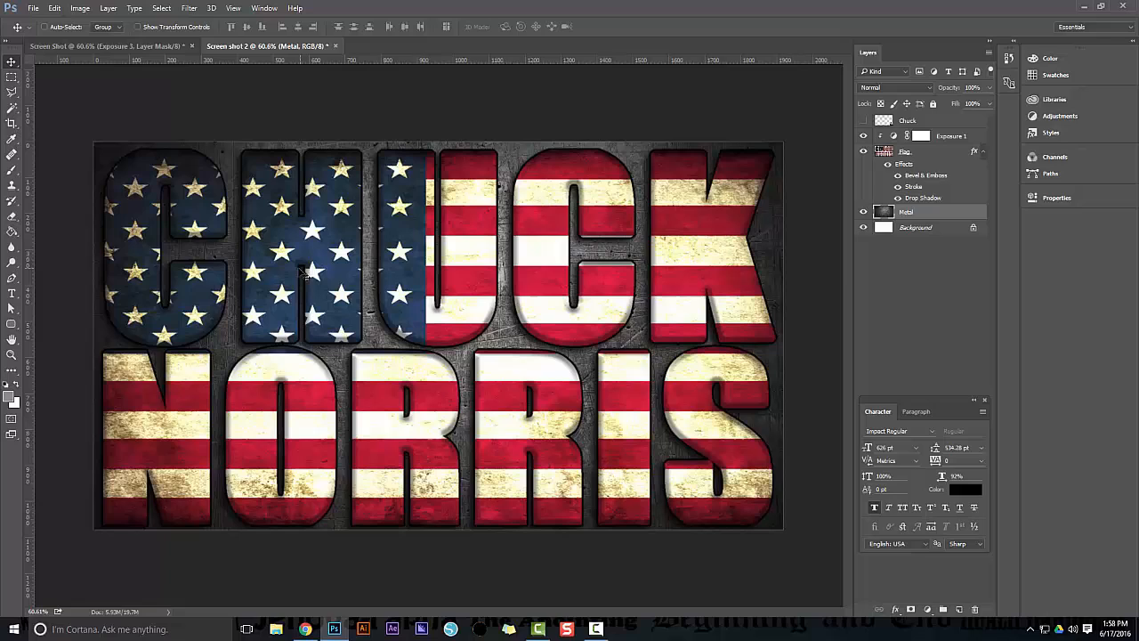
pyautogui.click(926, 611)
pyautogui.click(930, 435)
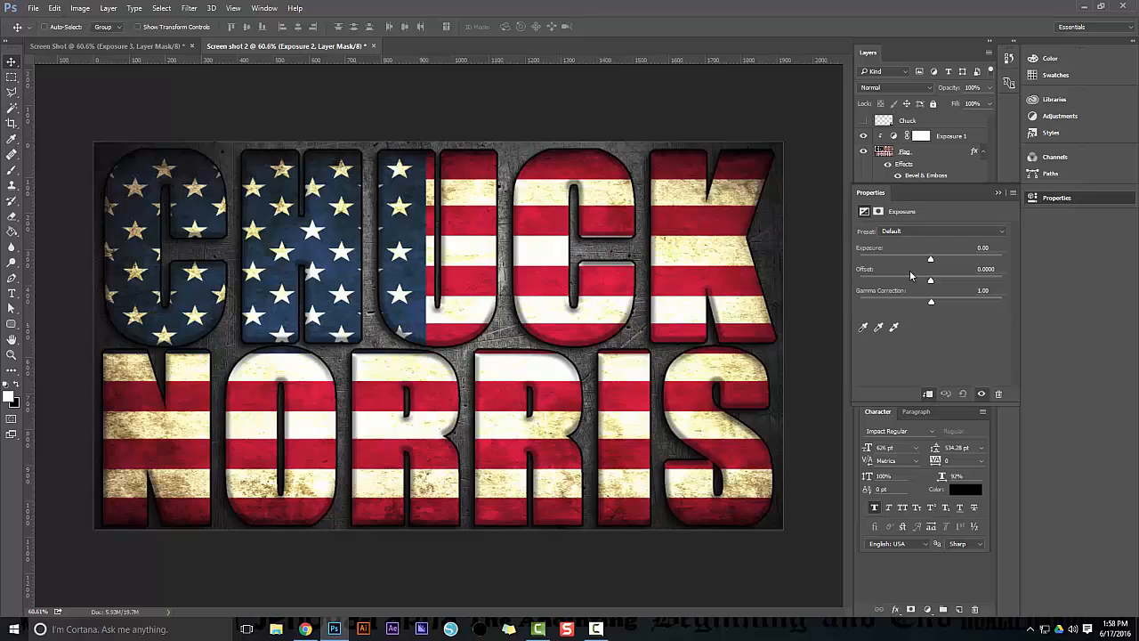
pyautogui.moveTo(932, 261); pyautogui.dragTo(946, 261)
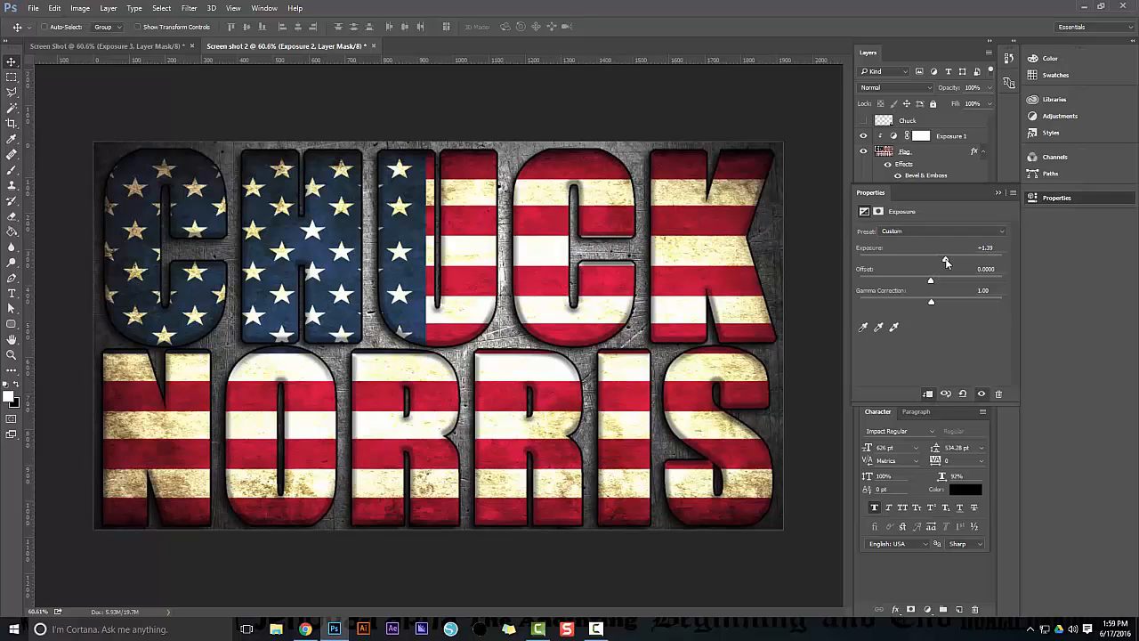
pyautogui.moveTo(930, 303); pyautogui.dragTo(917, 302)
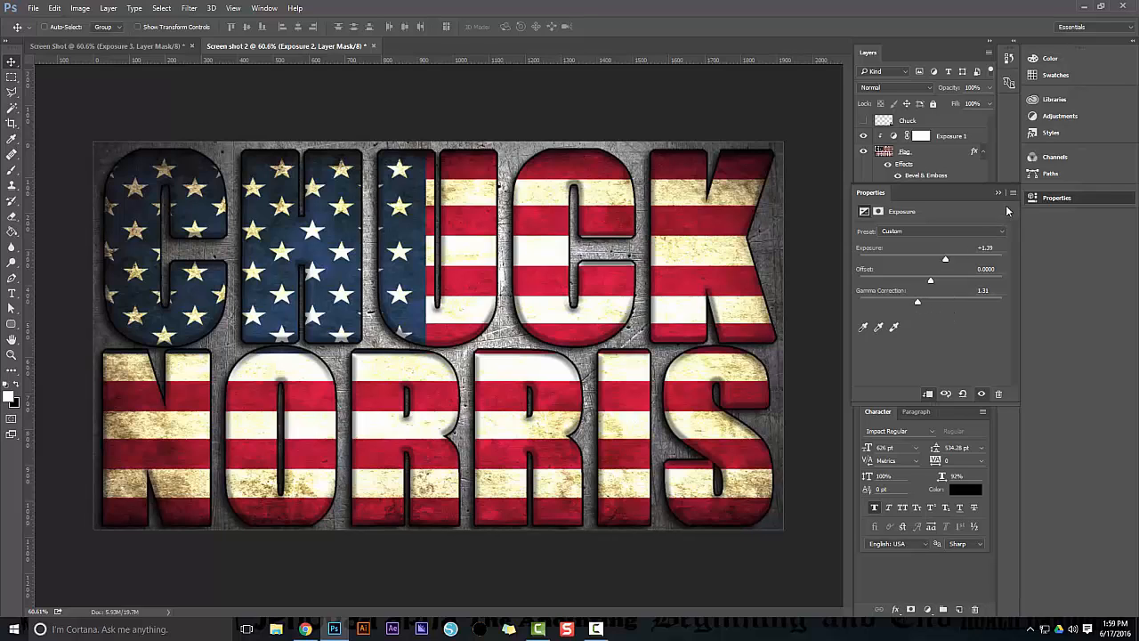
pyautogui.click(998, 193)
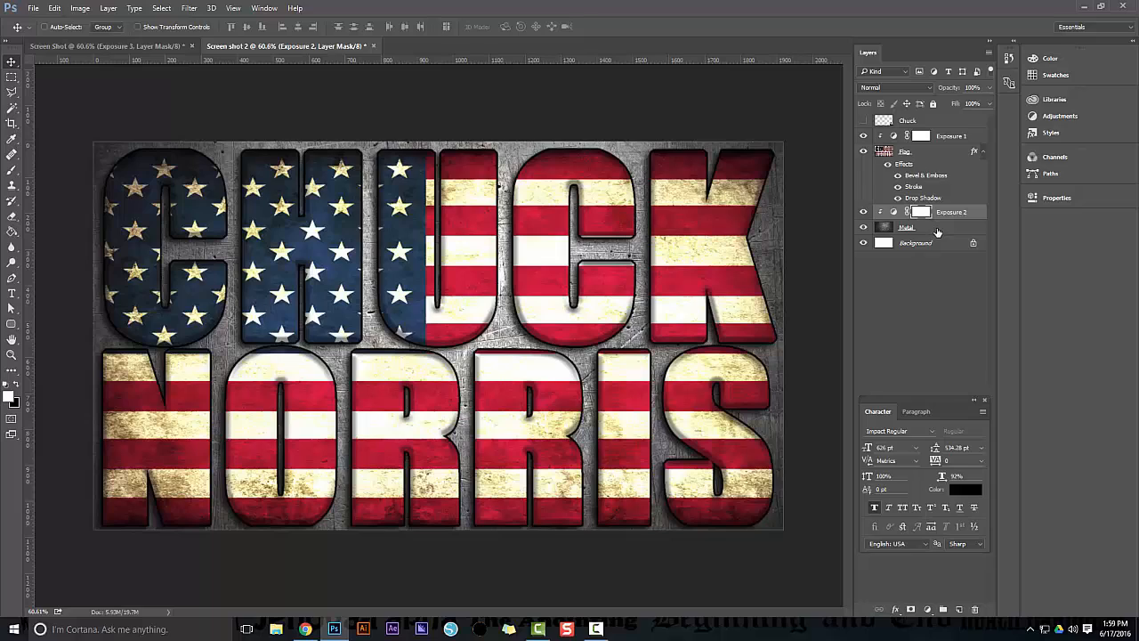
# Show the Chuck layer and enlarge the cutout slightly up and to the left in the canvas's lower-right corner.
pyautogui.click(912, 122)
pyautogui.click(863, 120)
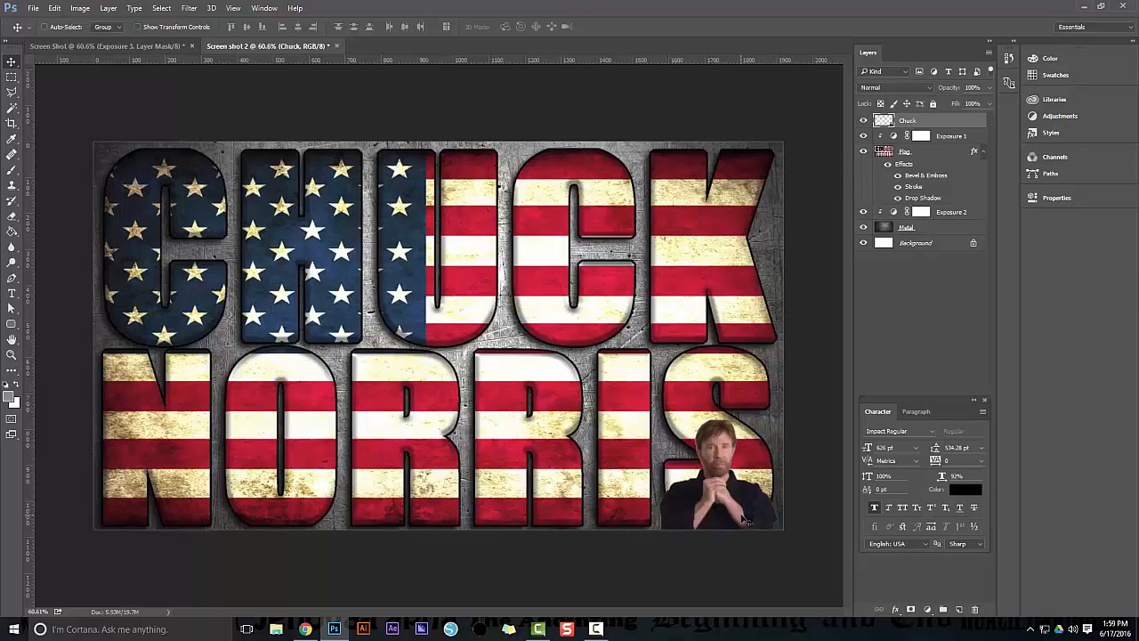
pyautogui.hotkey('ctrl', 't')
pyautogui.moveTo(658, 417); pyautogui.dragTo(641, 402)
pyautogui.press('Return')
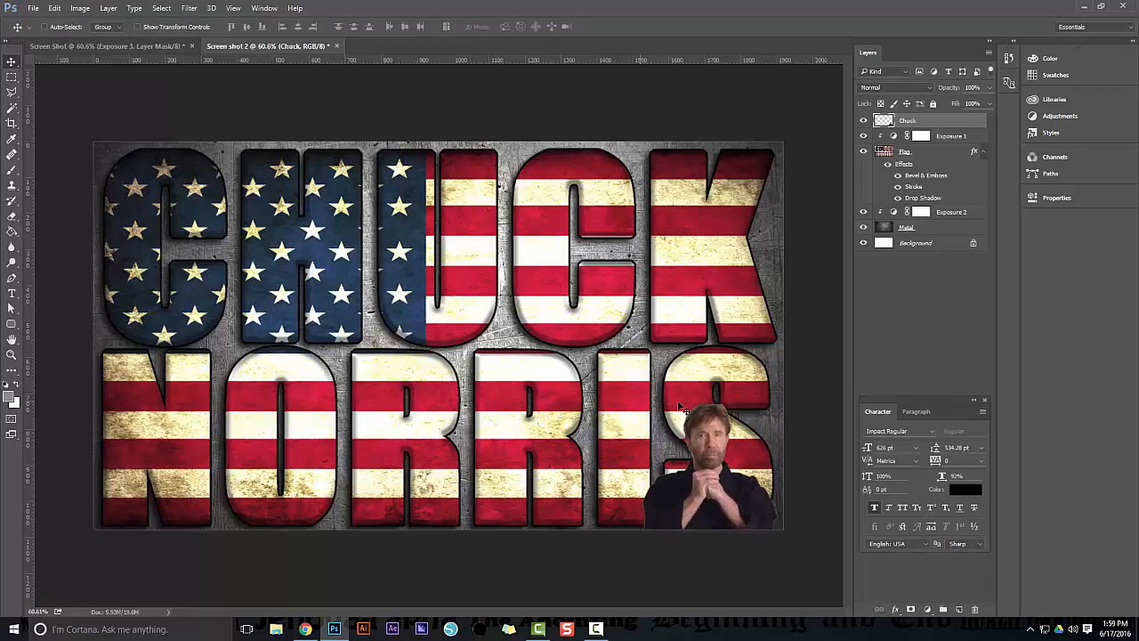
# Examine the edges of the Chuck cutout's hair up close, and view the original Chuck Norris photo in Chrome's image search.
pyautogui.scroll(3, 736, 456)
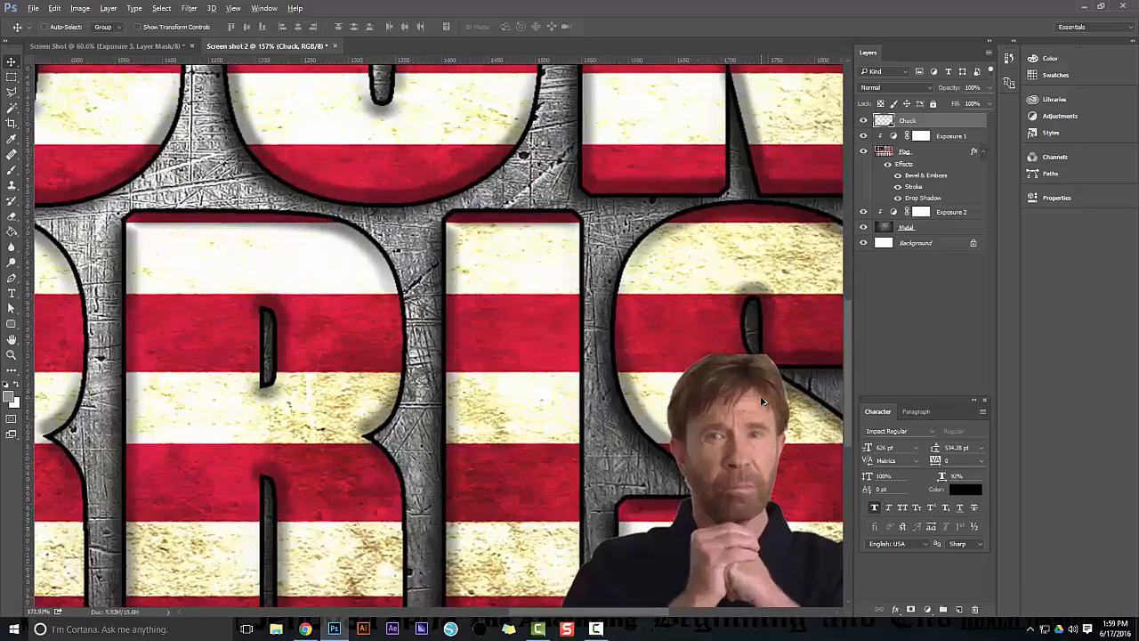
pyautogui.scroll(-3, 792, 427)
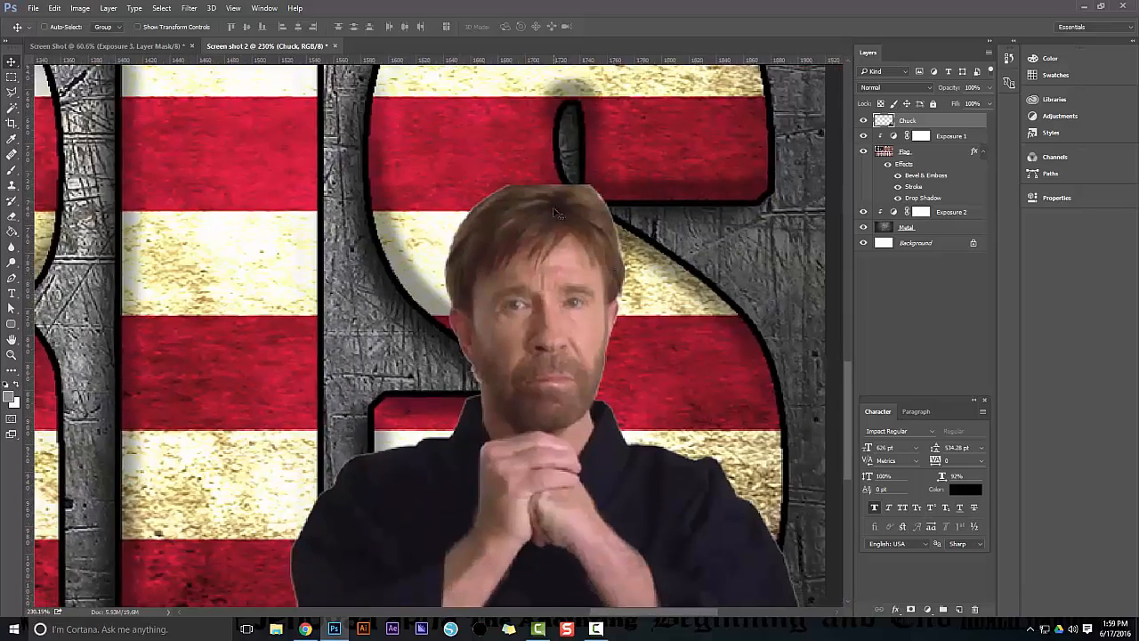
pyautogui.hotkey('alt', 'Tab')
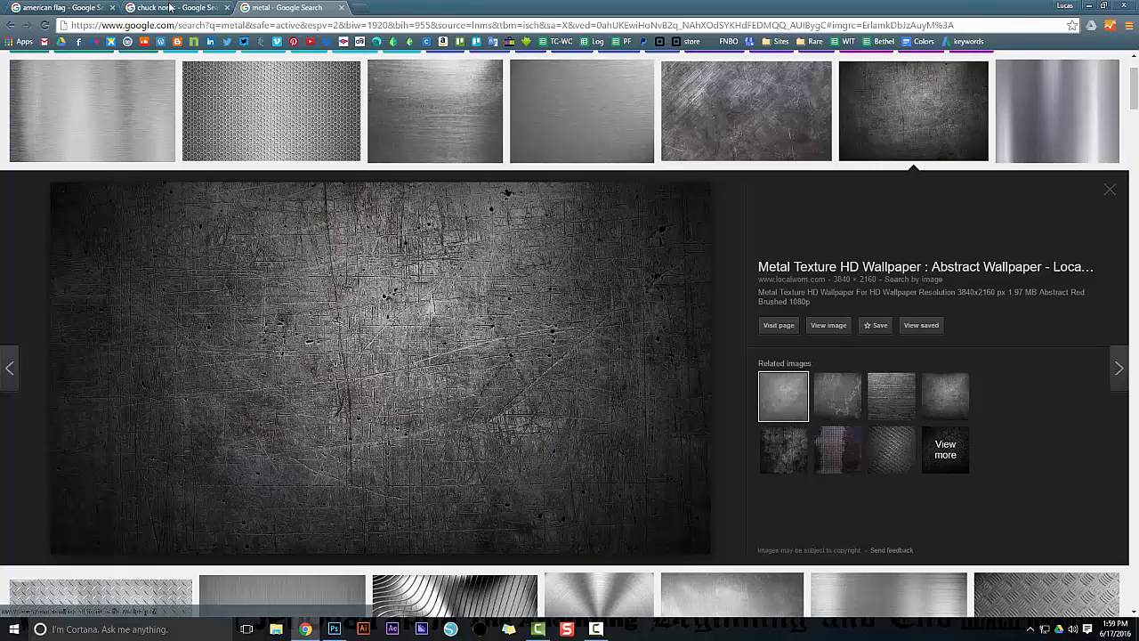
pyautogui.click(169, 7)
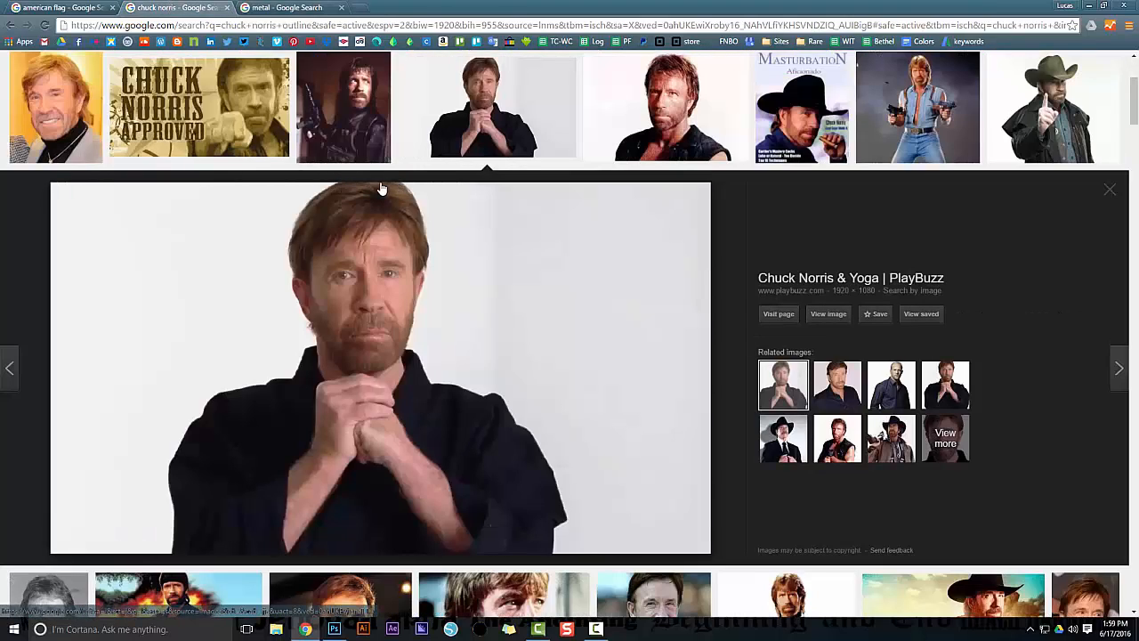
# Switch back to Photoshop and rebuild the flat top of the Chuck cutout's hair with the Healing Brush.
pyautogui.hotkey('alt', 'Tab')
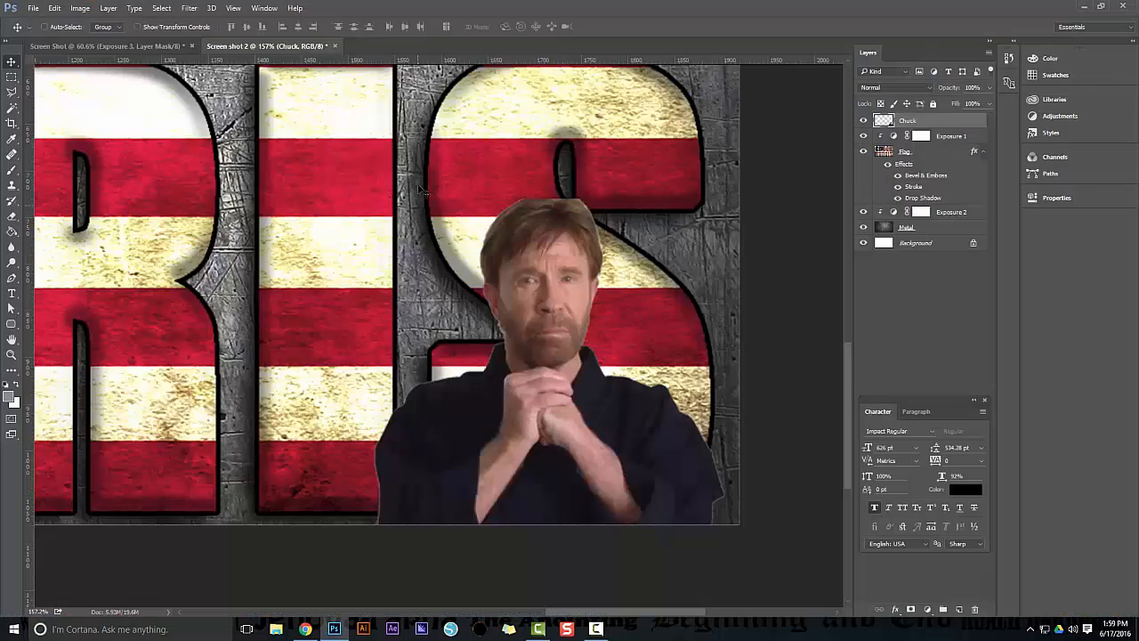
pyautogui.scroll(-3, 443, 246)
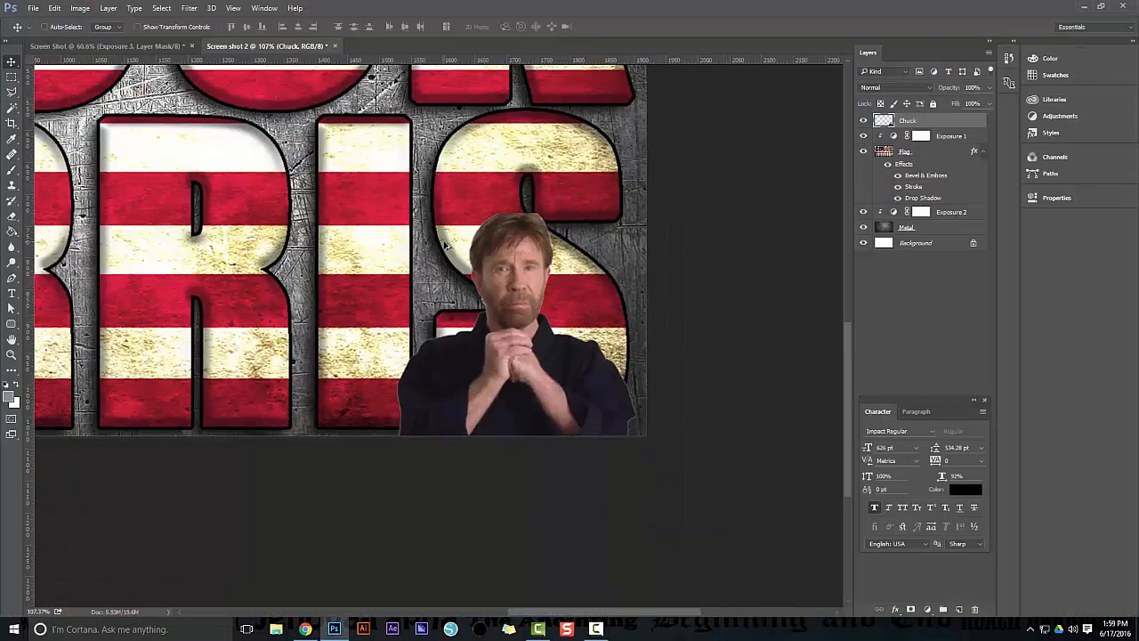
pyautogui.scroll(-2, 443, 247)
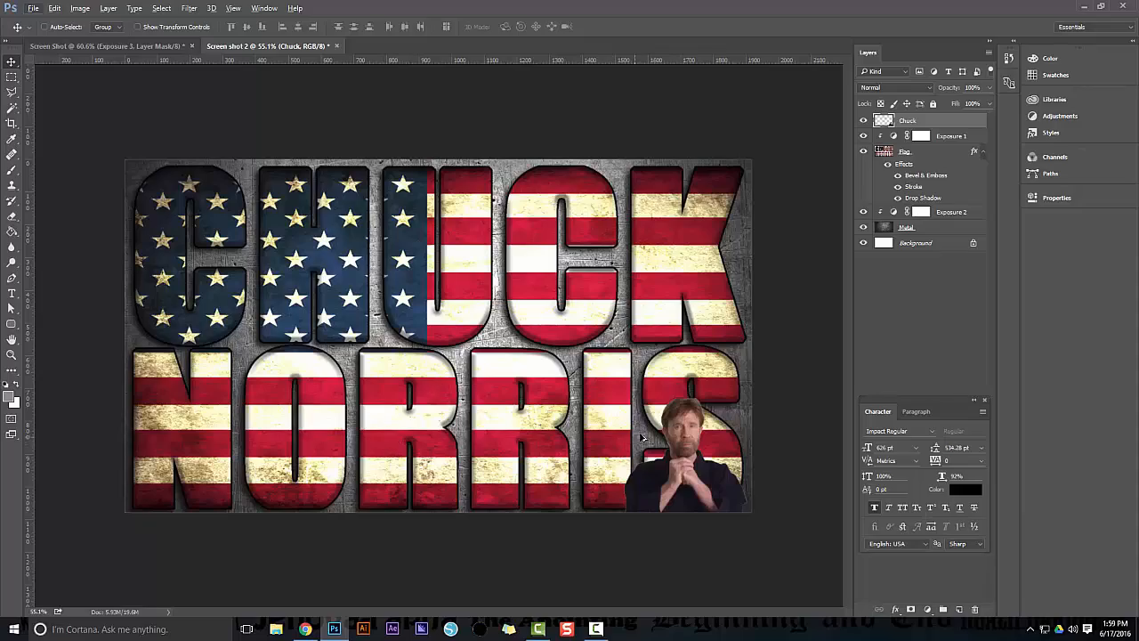
pyautogui.scroll(2, 642, 439)
pyautogui.scroll(5, 763, 411)
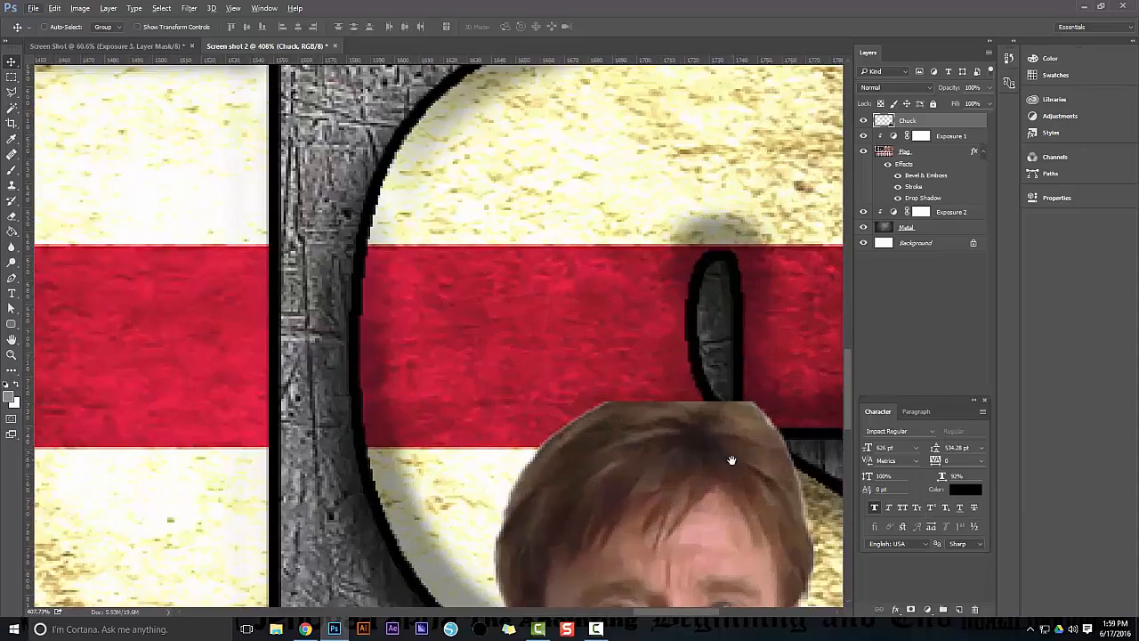
pyautogui.scroll(2, 551, 313)
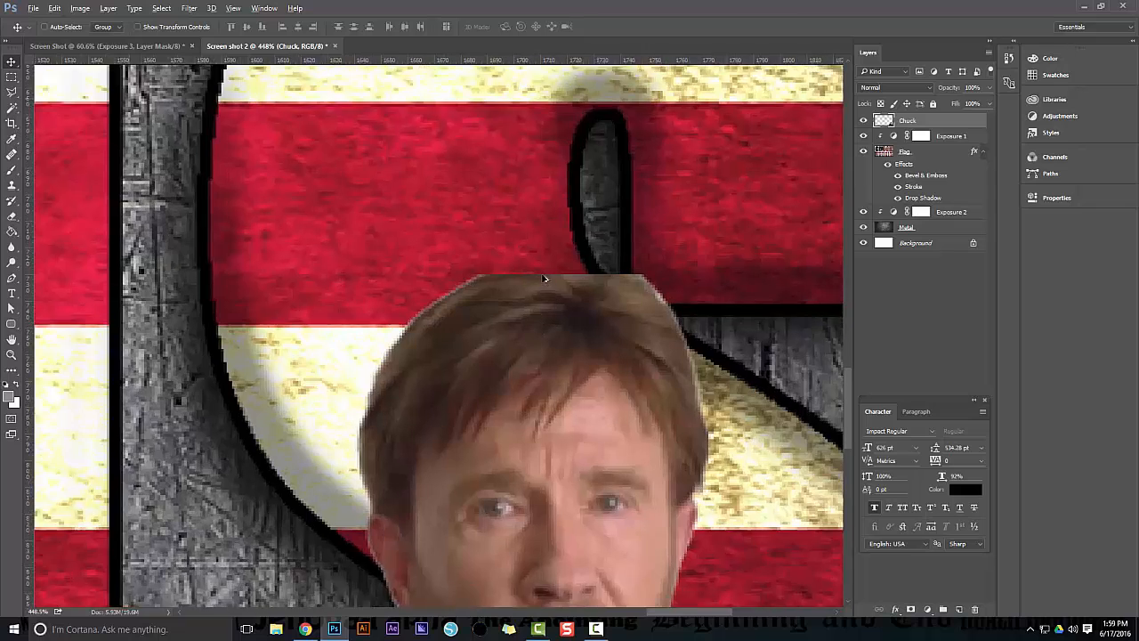
pyautogui.moveTo(583, 349); pyautogui.dragTo(568, 269)
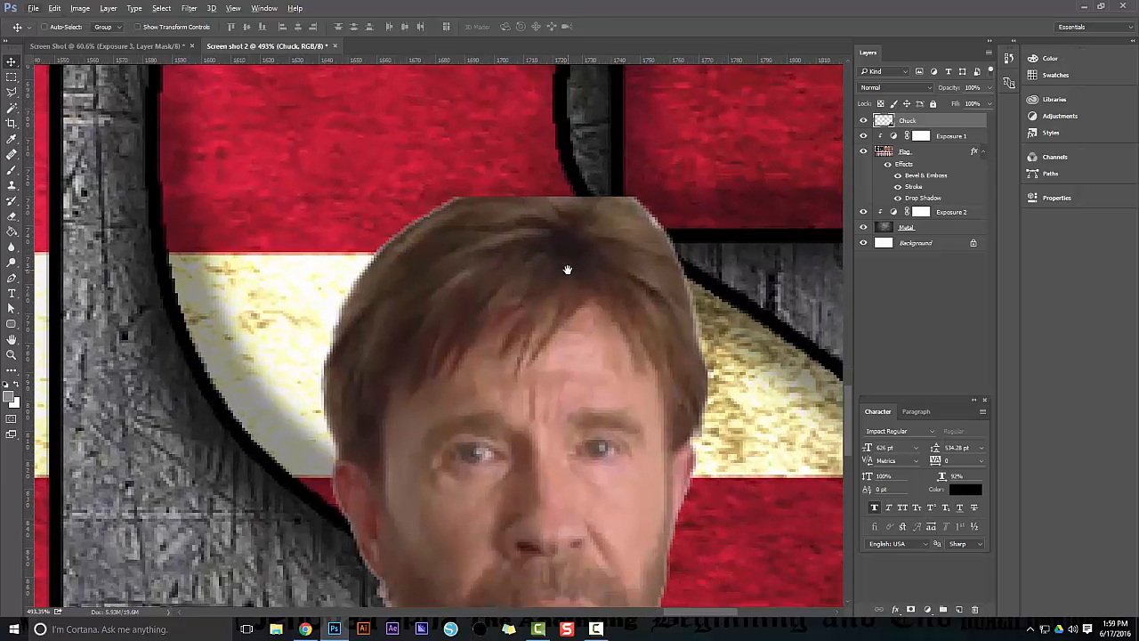
pyautogui.click(12, 156)
pyautogui.rightClick(16, 156)
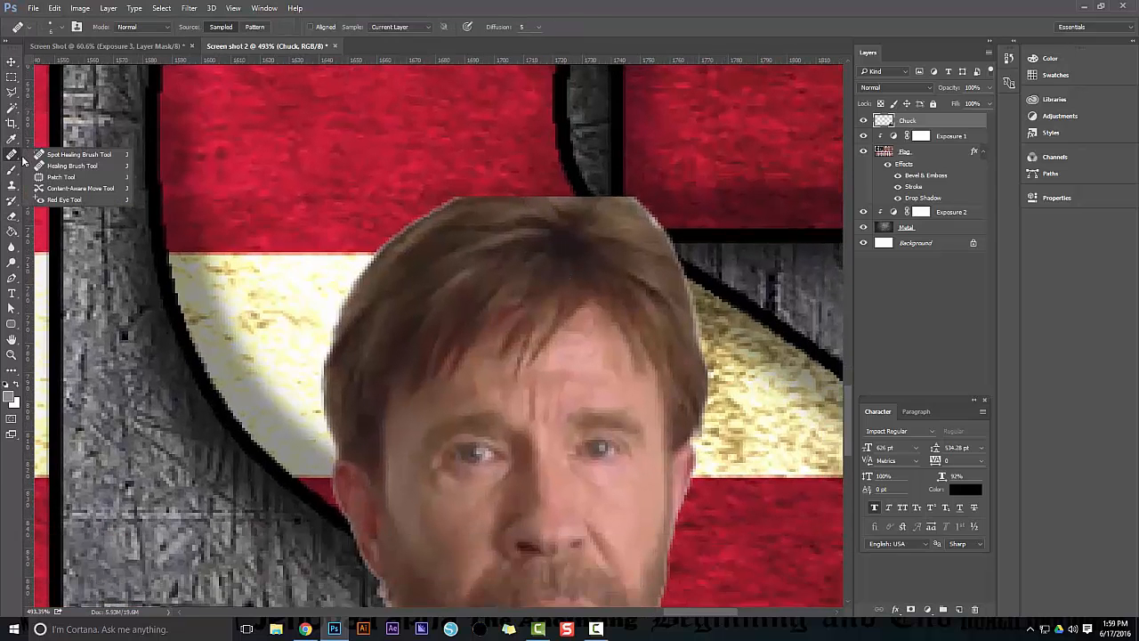
pyautogui.click(55, 167)
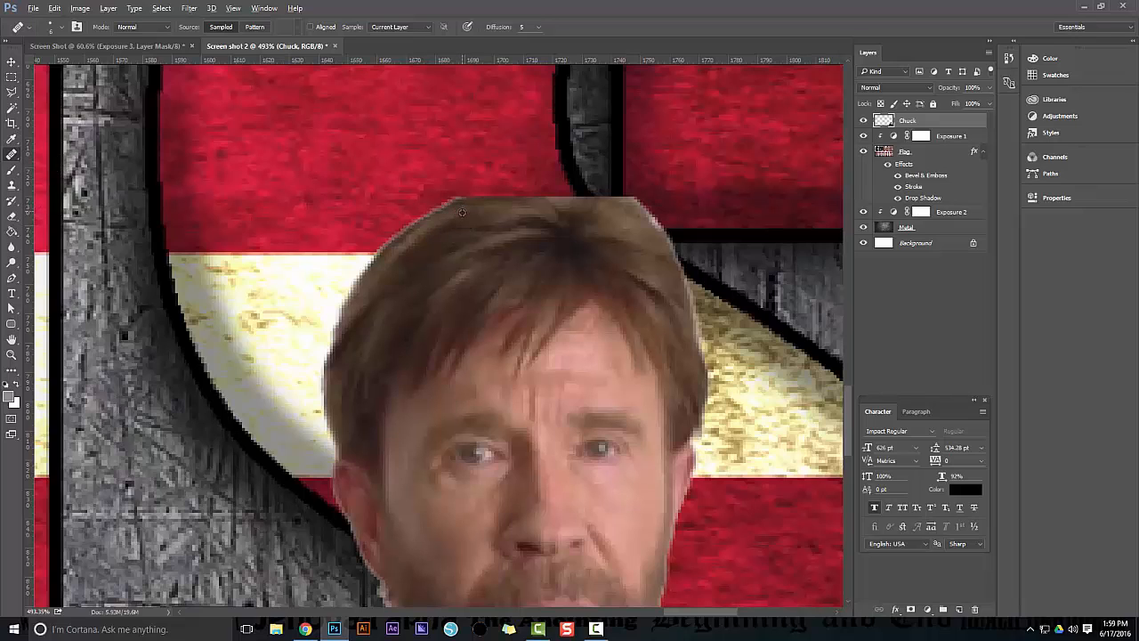
pyautogui.moveTo(461, 200)
pyautogui.mouseDown()
pyautogui.moveTo(565, 182)
pyautogui.moveTo(624, 204)
pyautogui.mouseUp()
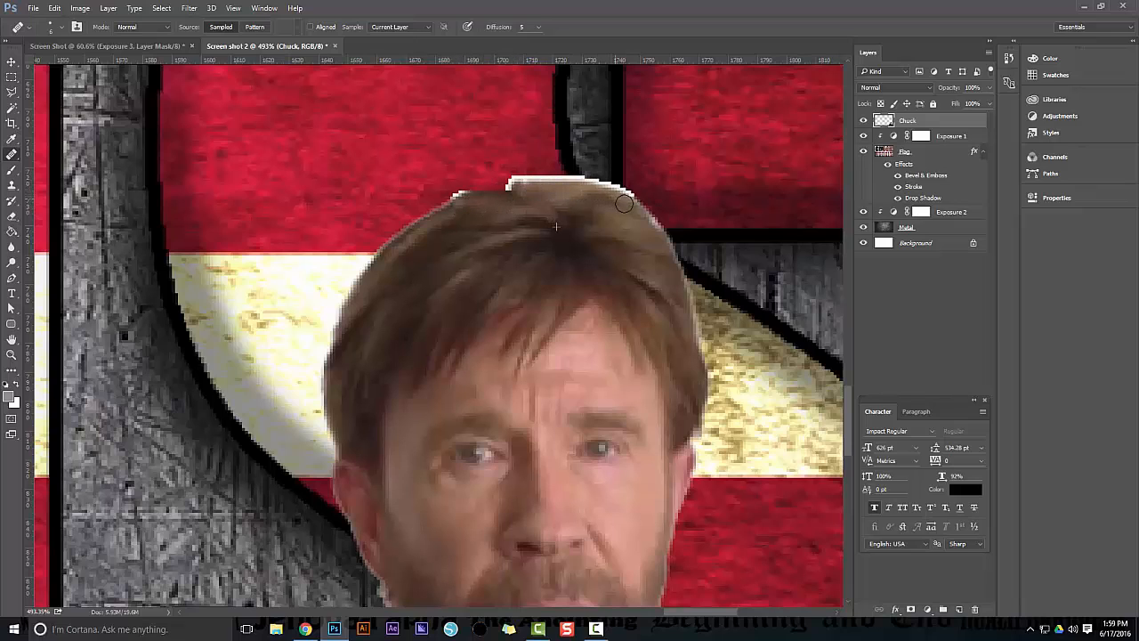
# Round out the crown and upper-left edge of the Chuck cutout's hair, using sampled hair texture.
pyautogui.moveTo(533, 192)
pyautogui.mouseDown()
pyautogui.moveTo(496, 185)
pyautogui.moveTo(451, 200)
pyautogui.moveTo(500, 184)
pyautogui.moveTo(598, 185)
pyautogui.moveTo(659, 223)
pyautogui.mouseUp()
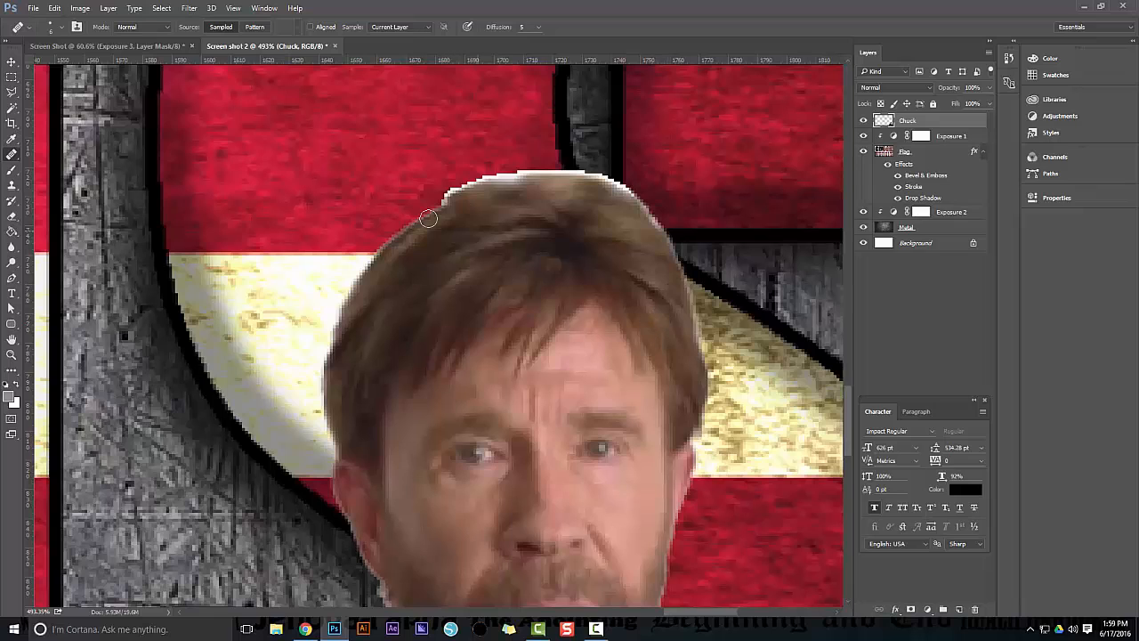
pyautogui.keyDown('alt'); pyautogui.click(453, 203); pyautogui.keyUp('alt')
pyautogui.moveTo(441, 201); pyautogui.dragTo(422, 226)
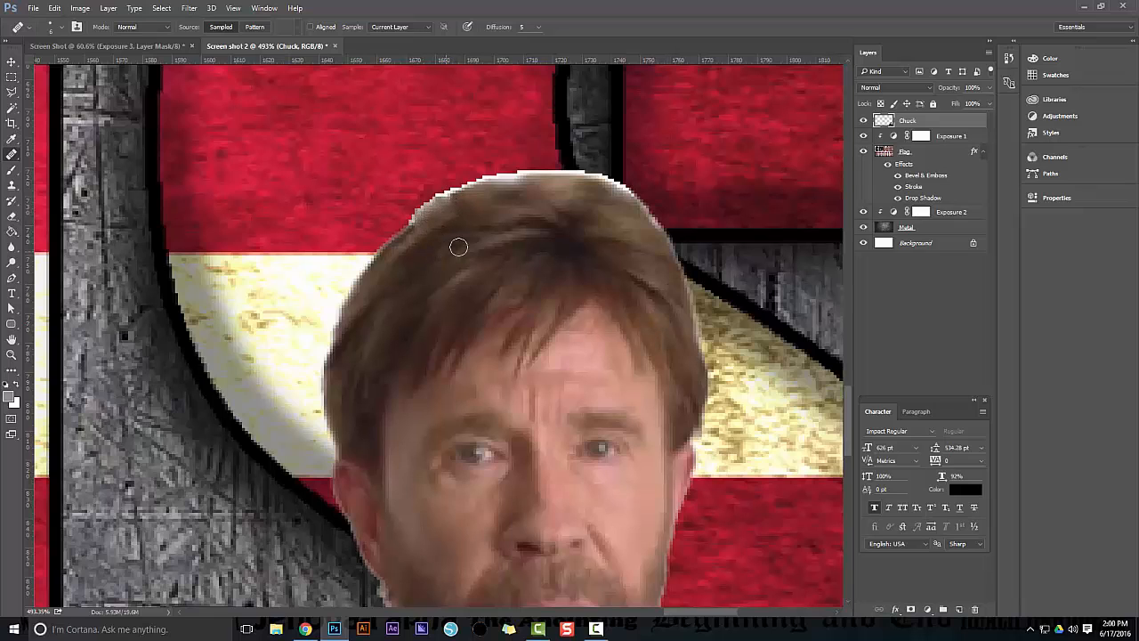
# Erase the white fringe along the top of the Chuck cutout's rebuilt hair, and return to the Move tool.
pyautogui.press('e')
pyautogui.moveTo(381, 182)
pyautogui.mouseDown()
pyautogui.moveTo(443, 146)
pyautogui.moveTo(554, 128)
pyautogui.moveTo(654, 147)
pyautogui.moveTo(699, 190)
pyautogui.mouseUp()
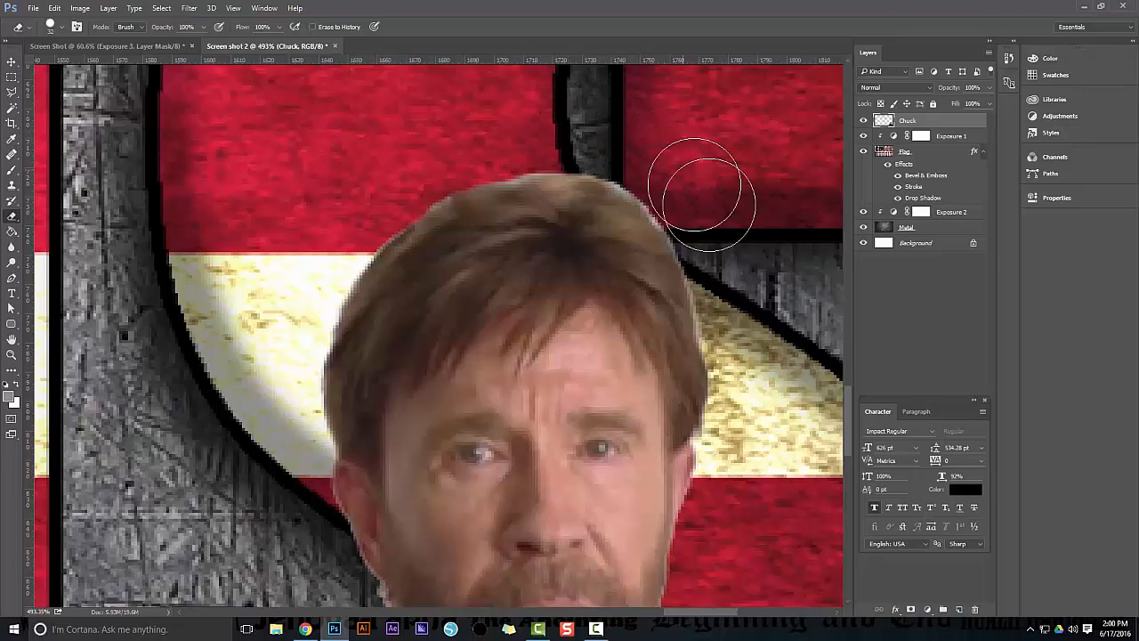
pyautogui.scroll(-5, 711, 207)
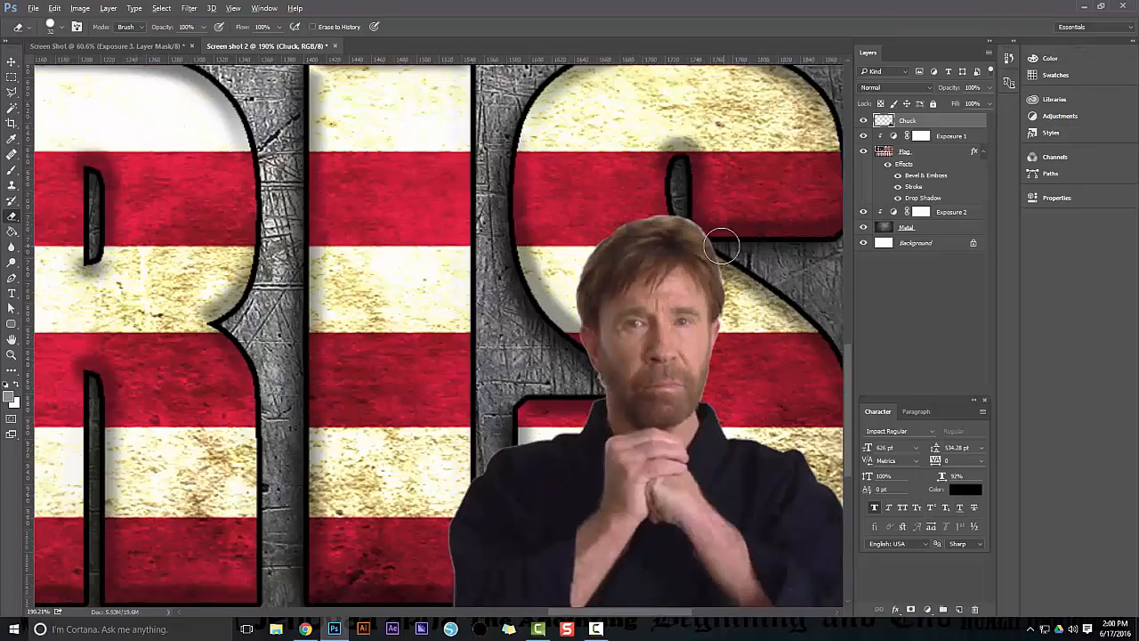
pyautogui.scroll(-2, 739, 258)
pyautogui.press('v')
pyautogui.moveTo(746, 277); pyautogui.dragTo(651, 253)
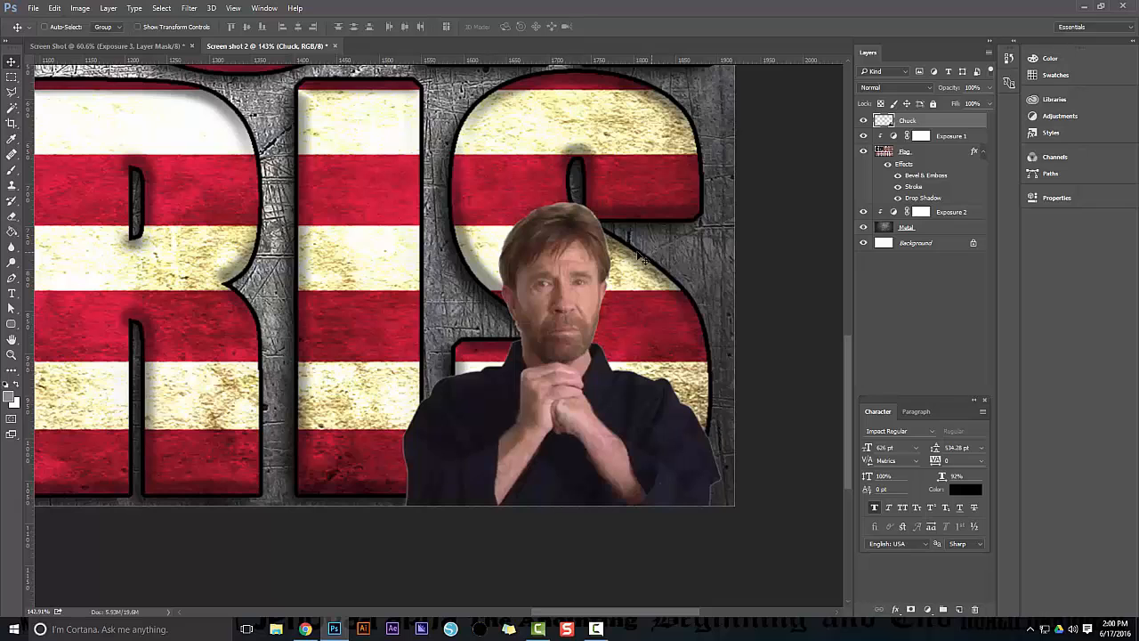
# Add an Exposure adjustment clipped to the Chuck layer with exposure +0.33, offset -0.0500 and gamma correction 1.14.
pyautogui.scroll(-4, 534, 294)
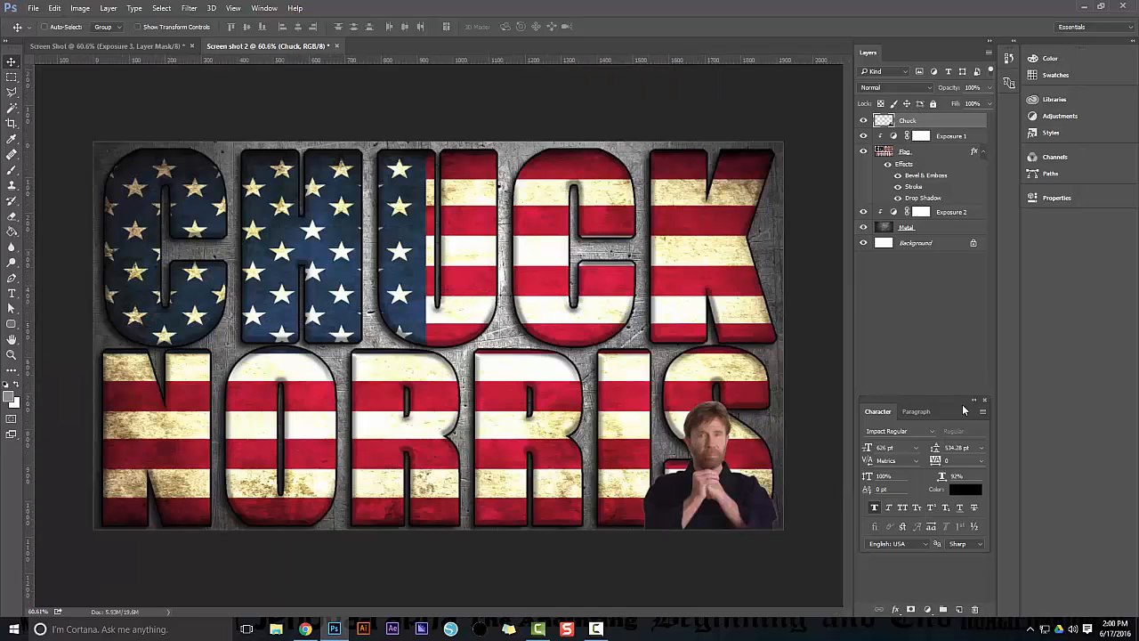
pyautogui.click(928, 610)
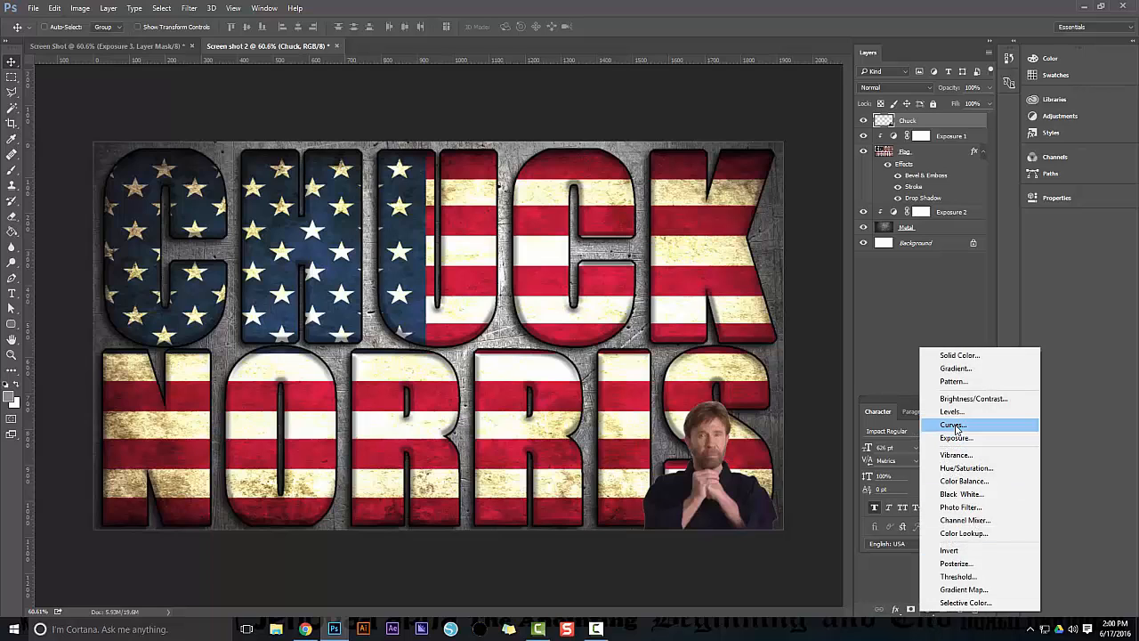
pyautogui.click(957, 437)
pyautogui.moveTo(930, 304); pyautogui.dragTo(923, 283)
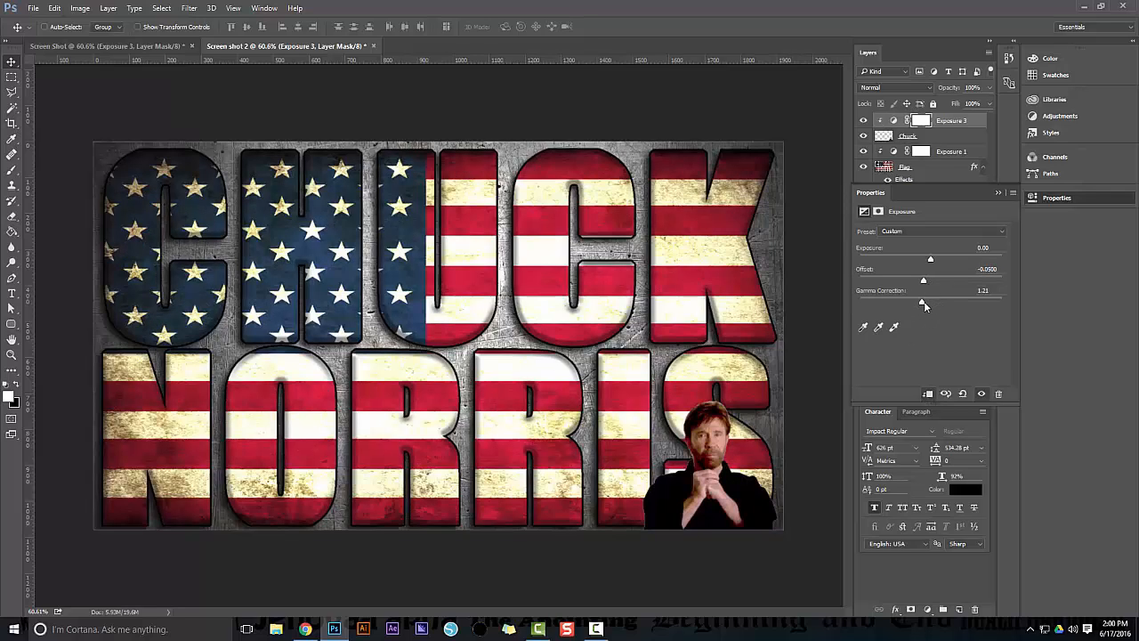
pyautogui.moveTo(922, 302); pyautogui.dragTo(925, 303)
pyautogui.moveTo(931, 260); pyautogui.dragTo(934, 263)
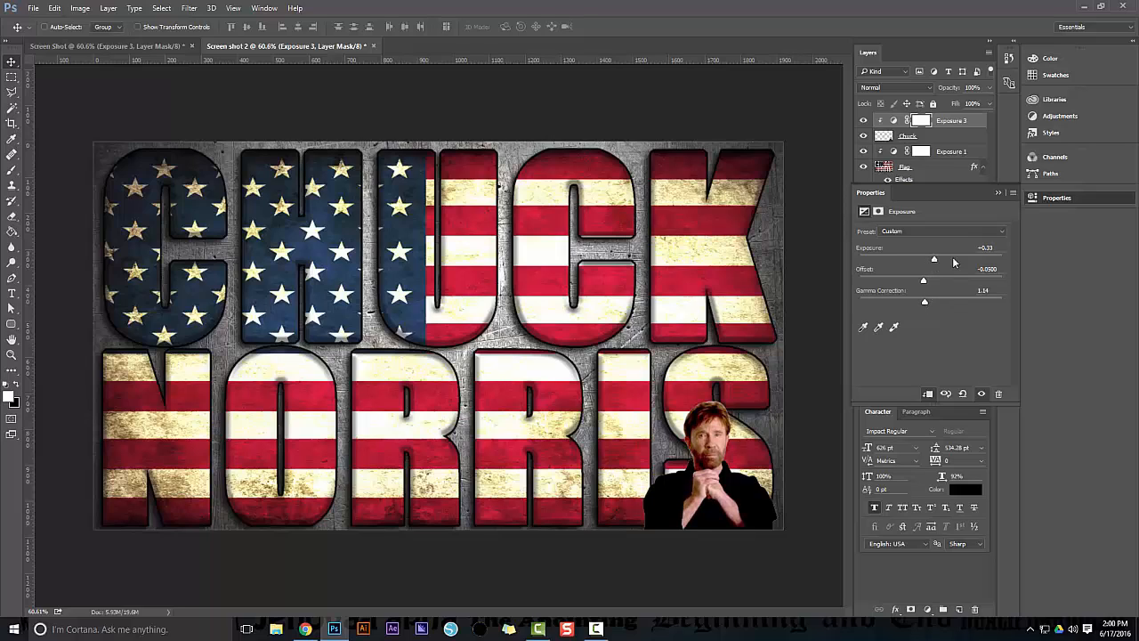
pyautogui.click(996, 193)
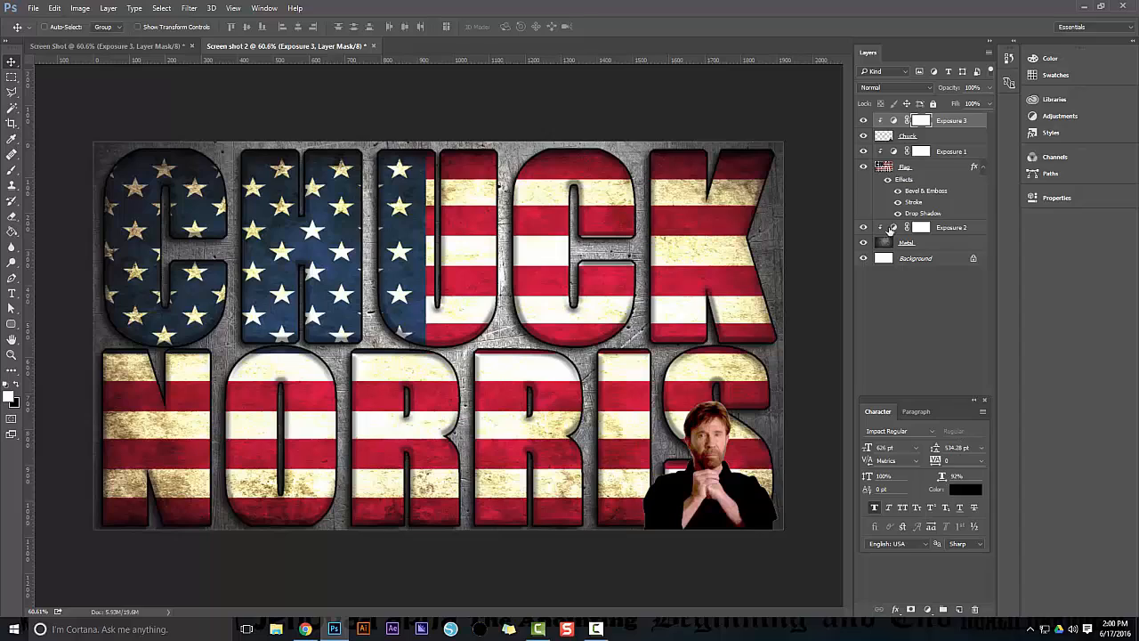
# Add a drop shadow to the Chuck layer with 81% opacity, 17 px distance, 14% spread and 21 px size, and adjust its angle.
pyautogui.click(929, 299)
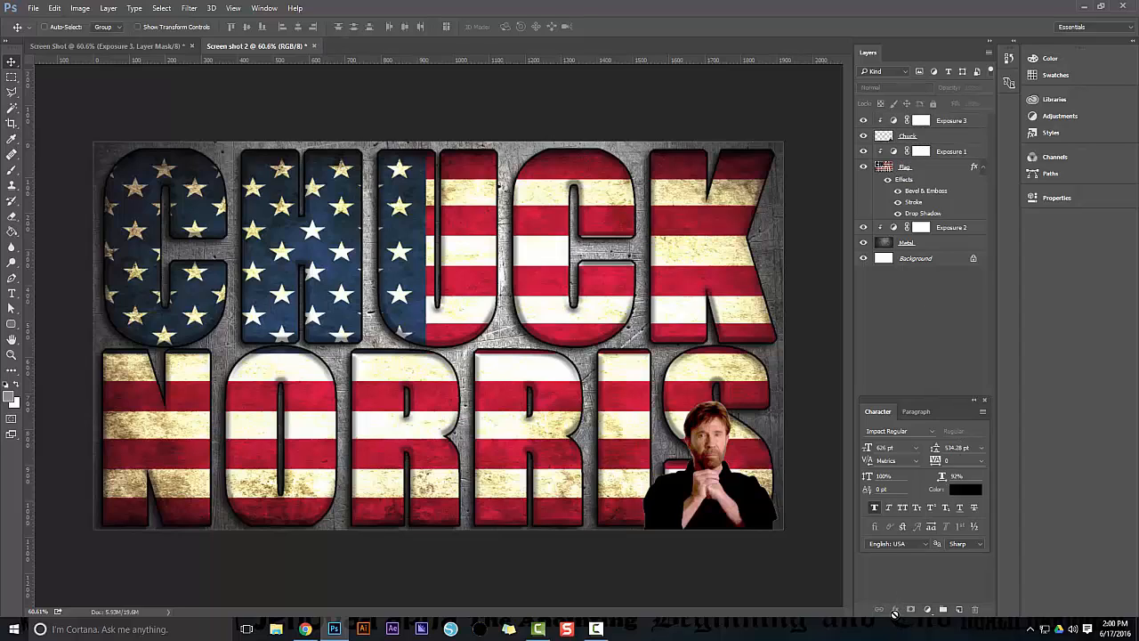
pyautogui.click(938, 140)
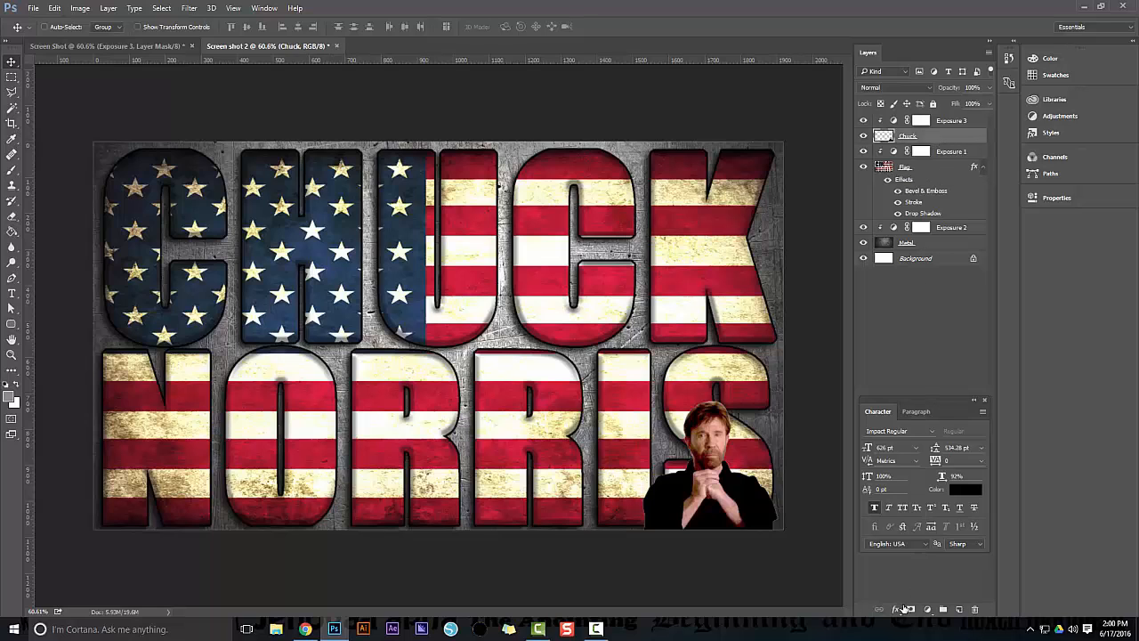
pyautogui.click(898, 609)
pyautogui.click(931, 596)
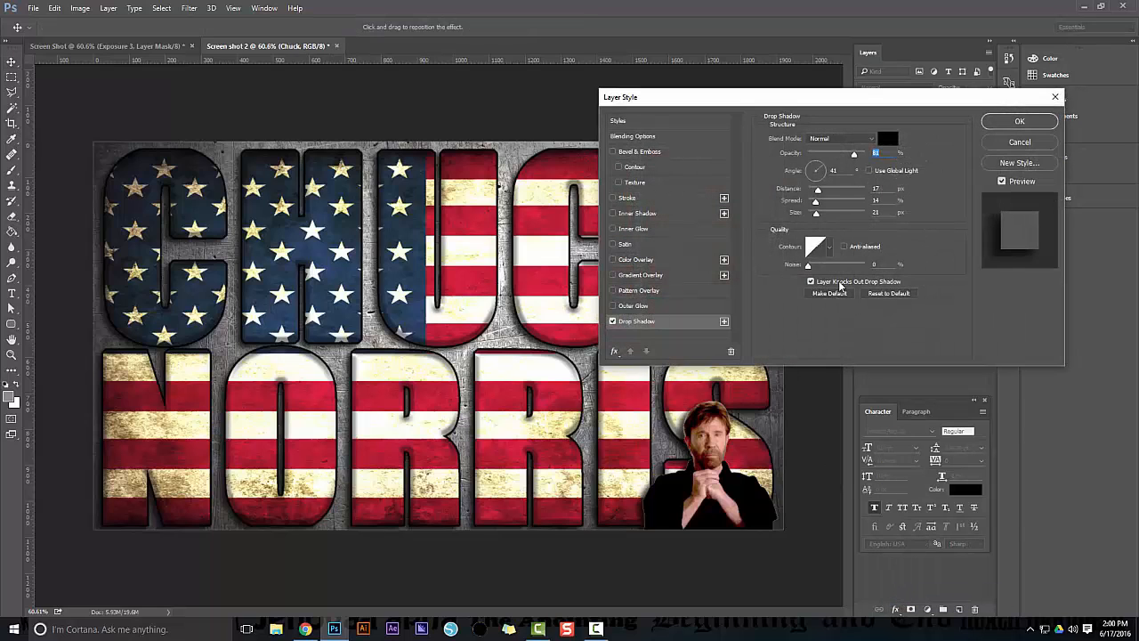
pyautogui.click(822, 169)
pyautogui.click(1019, 121)
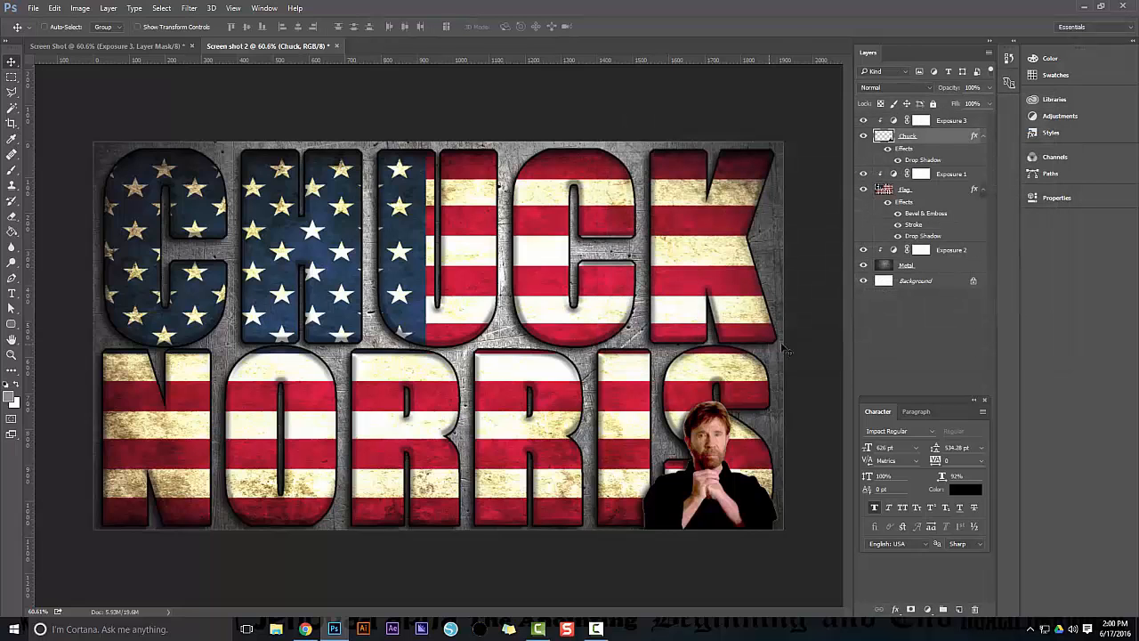
pyautogui.scroll(-4, 774, 377)
pyautogui.scroll(2, 434, 442)
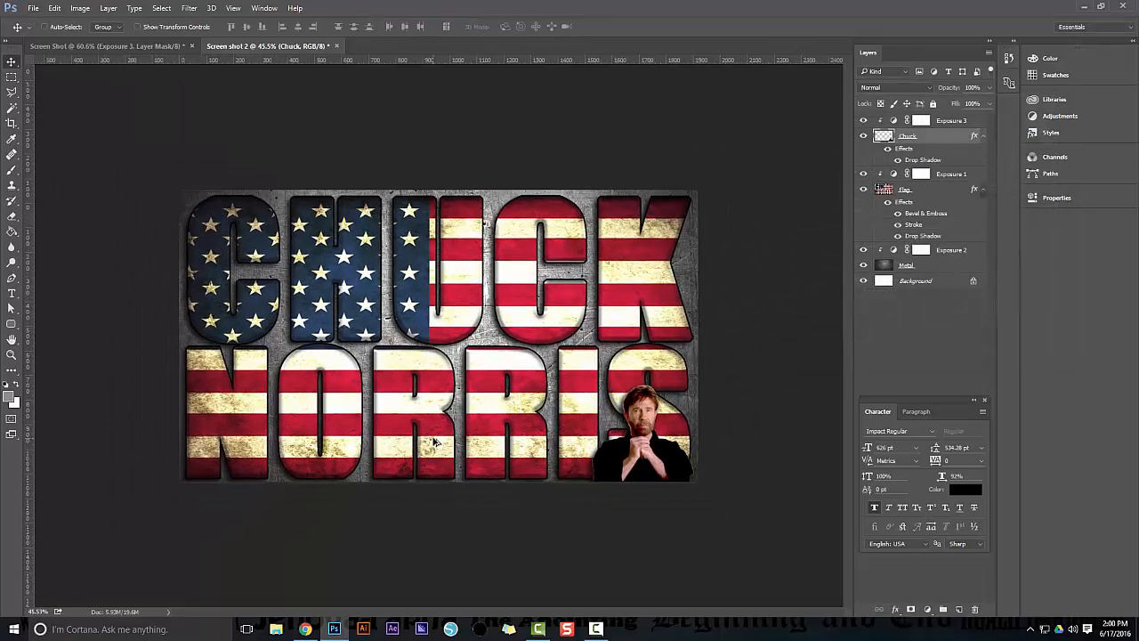
pyautogui.scroll(-1, 434, 441)
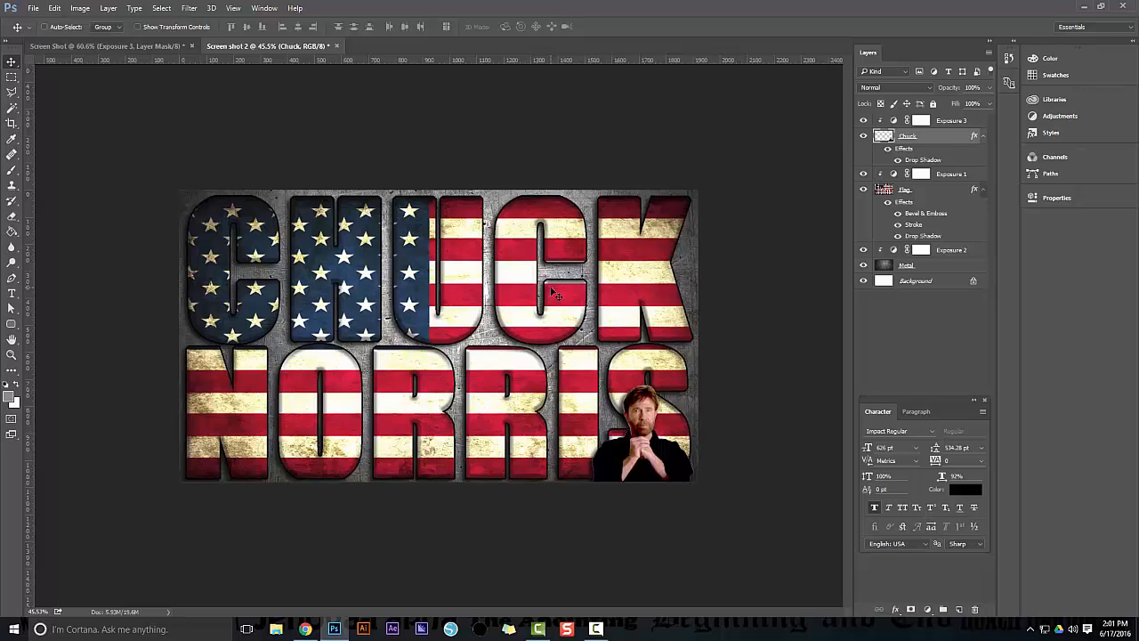
# Step backward through the edit history until the uncut flag, the hidden CHUCK NORRIS text layer and the selection around its letters are restored.
pyautogui.click(54, 8)
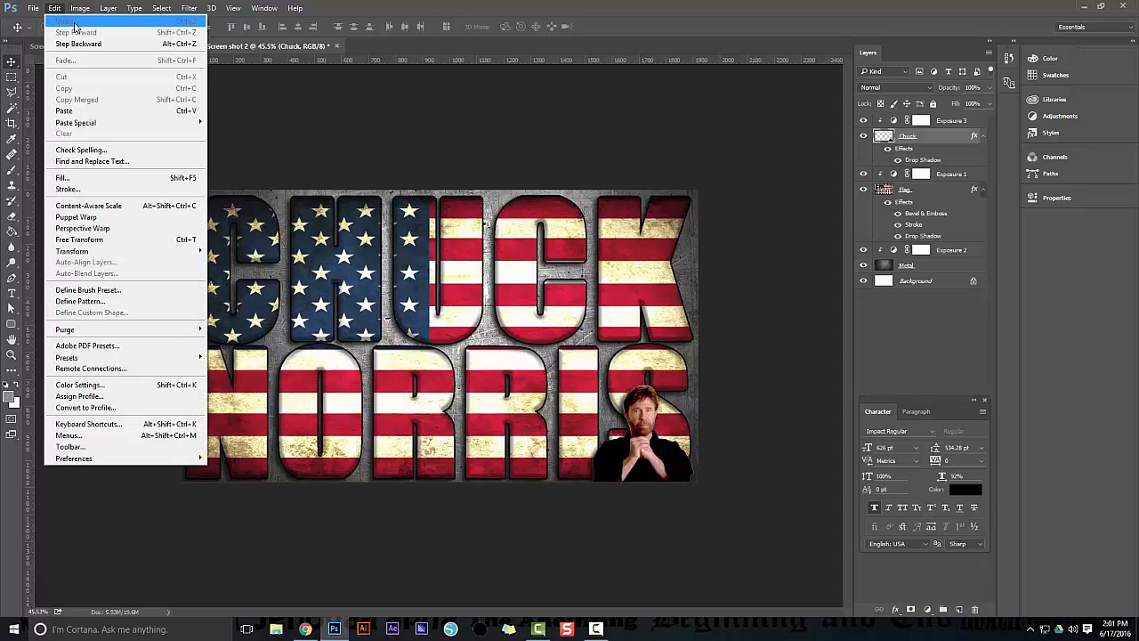
pyautogui.click(349, 166)
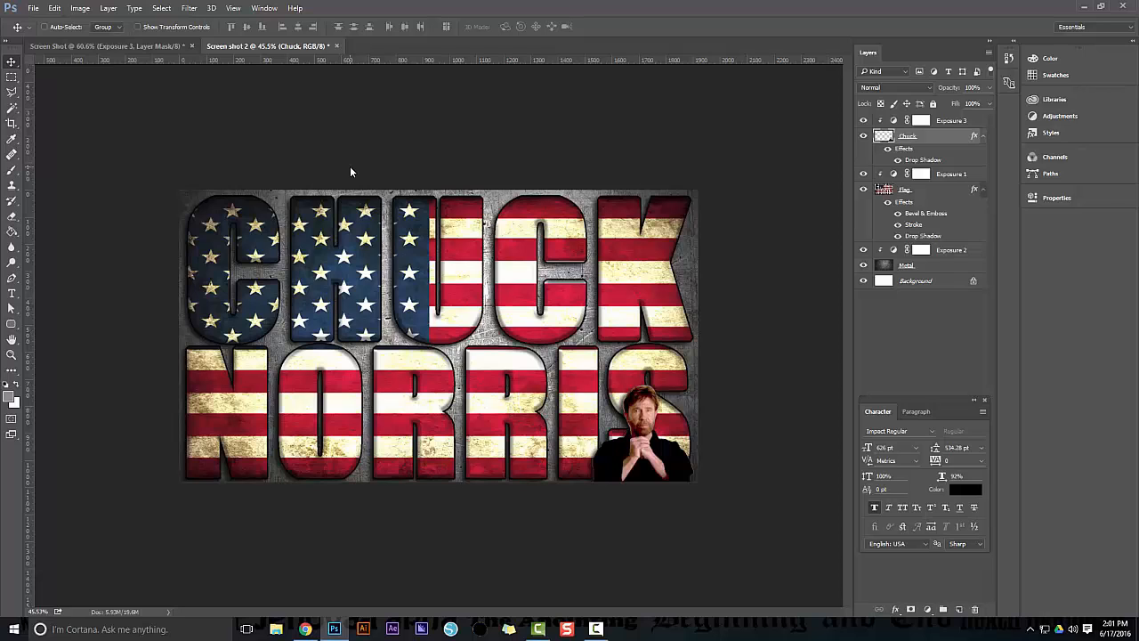
pyautogui.click(54, 8)
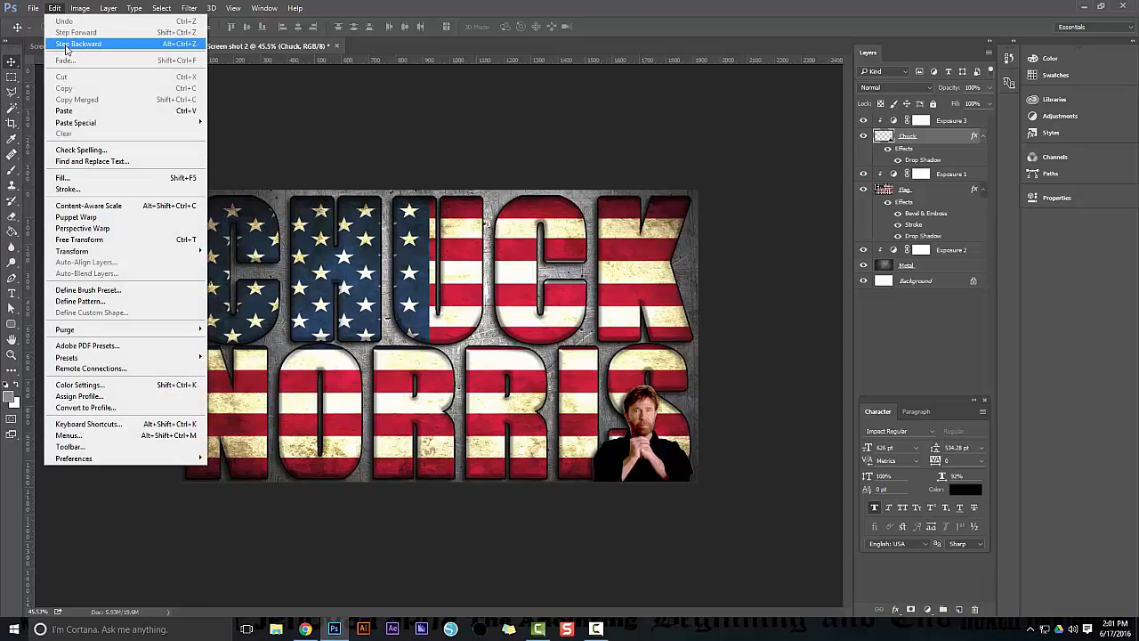
pyautogui.click(389, 151)
pyautogui.hotkey('ctrl', 'alt', 'z')
pyautogui.hotkey('ctrl', 'alt', 'z')
pyautogui.hotkey('ctrl', 'alt', 'z')
pyautogui.hotkey('ctrl', 'alt', 'z')
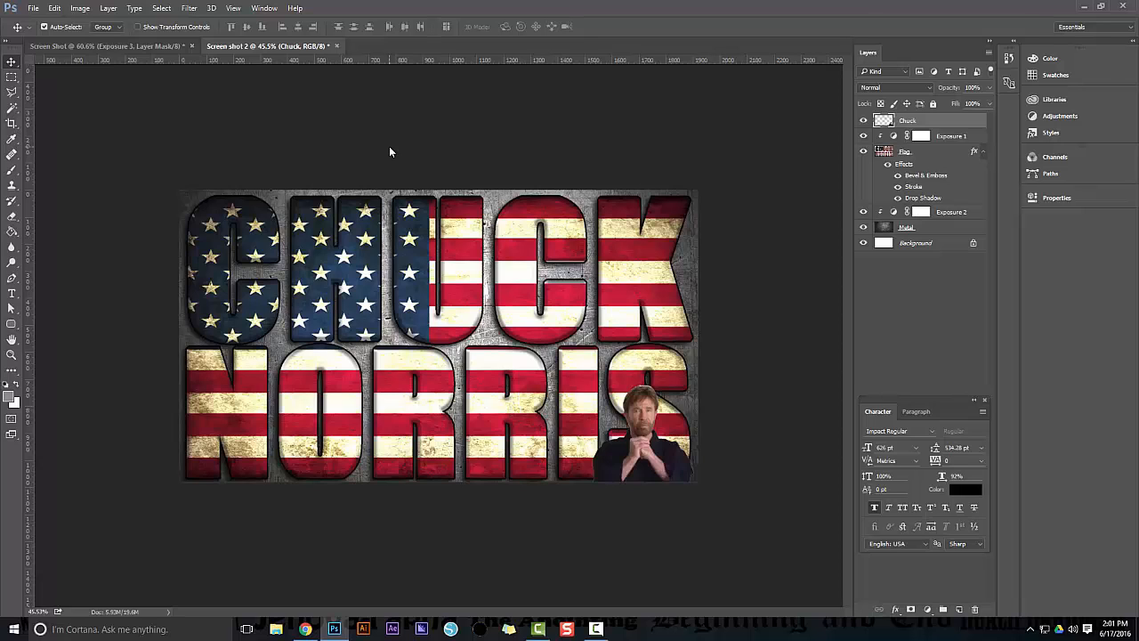
pyautogui.hotkey('ctrl', 'alt', 'z')
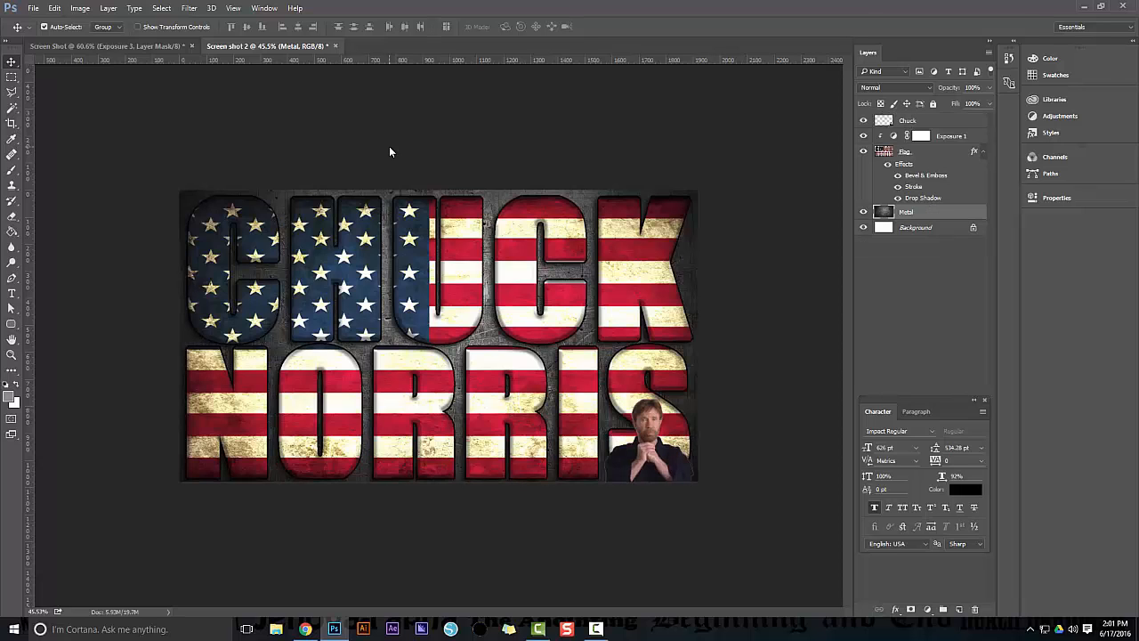
pyautogui.hotkey('ctrl', 'alt', 'z')
pyautogui.hotkey('ctrl', 'alt', 'z')
pyautogui.hotkey('ctrl', 'alt', 'z')
pyautogui.hotkey('ctrl', 'alt', 'z')
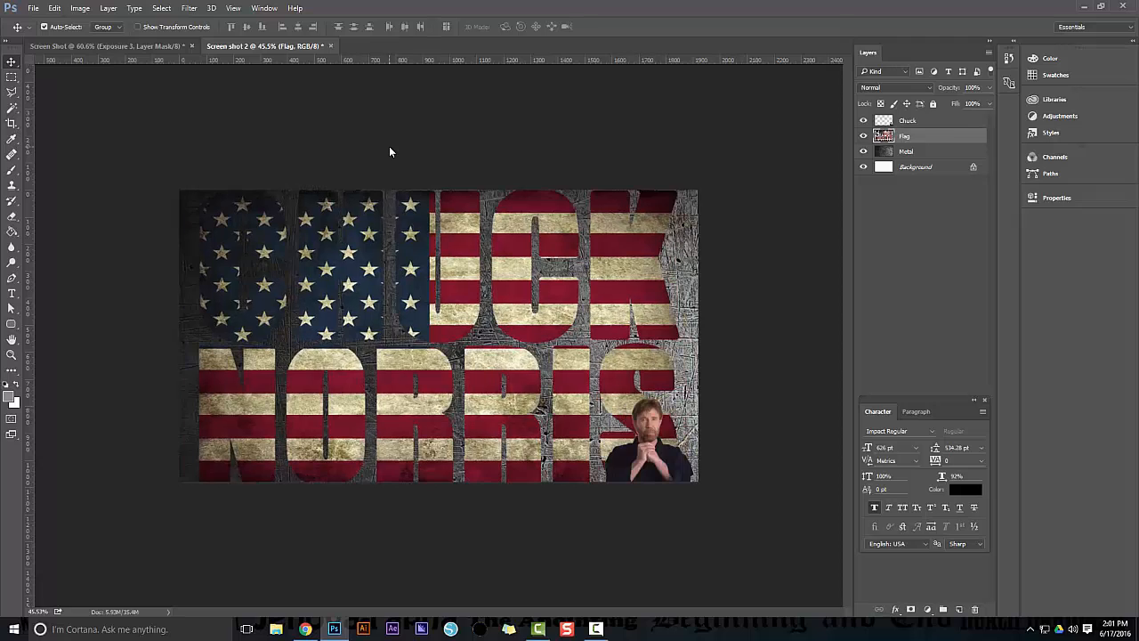
pyautogui.hotkey('ctrl', 'alt', 'z')
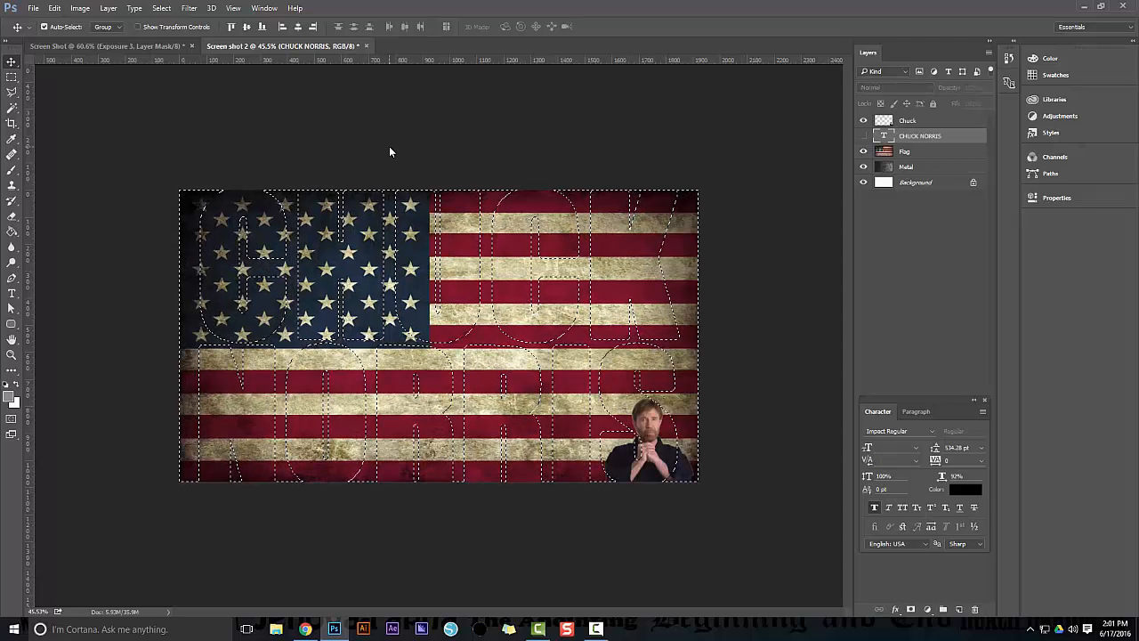
# Show the CHUCK NORRIS text layer, select its black letters with the Magic Wand, and make the Flag layer active.
pyautogui.click(862, 137)
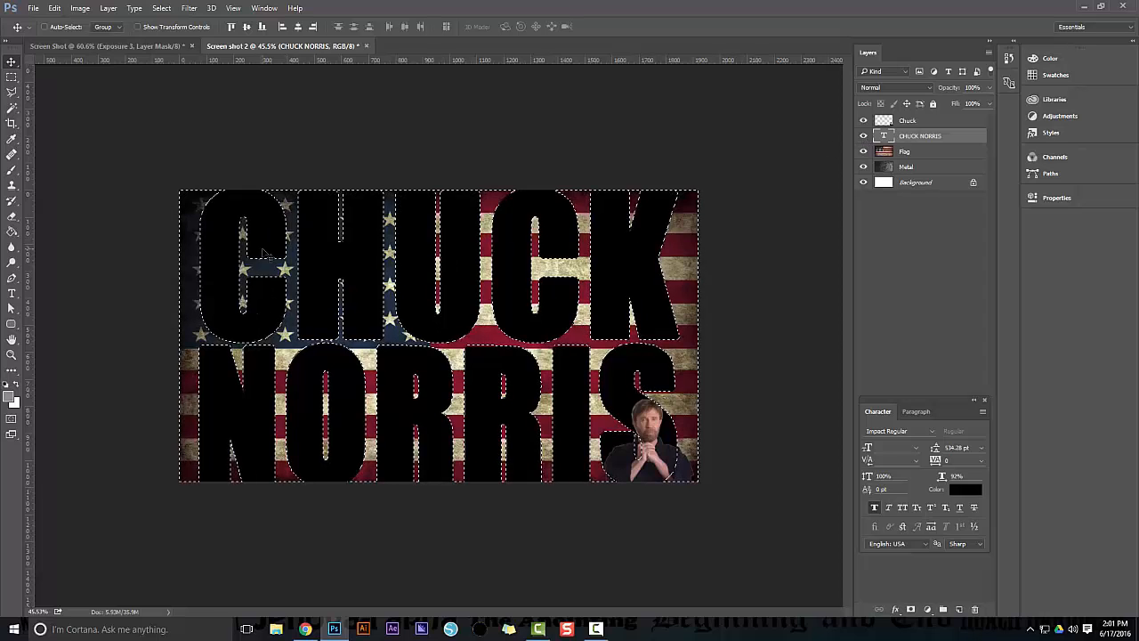
pyautogui.press('w')
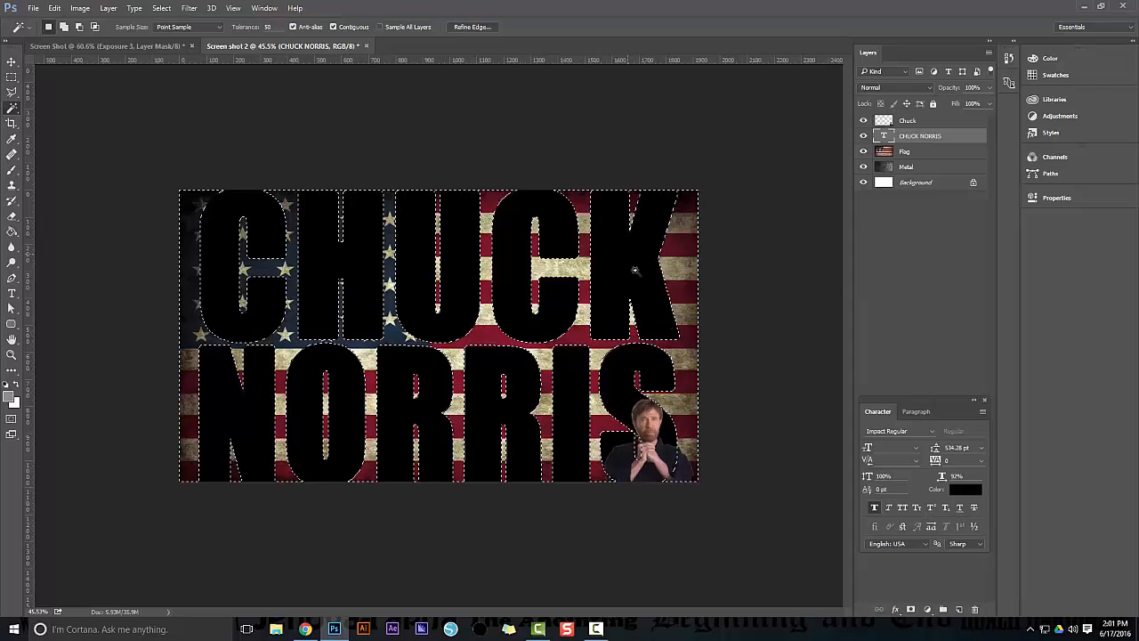
pyautogui.click(918, 156)
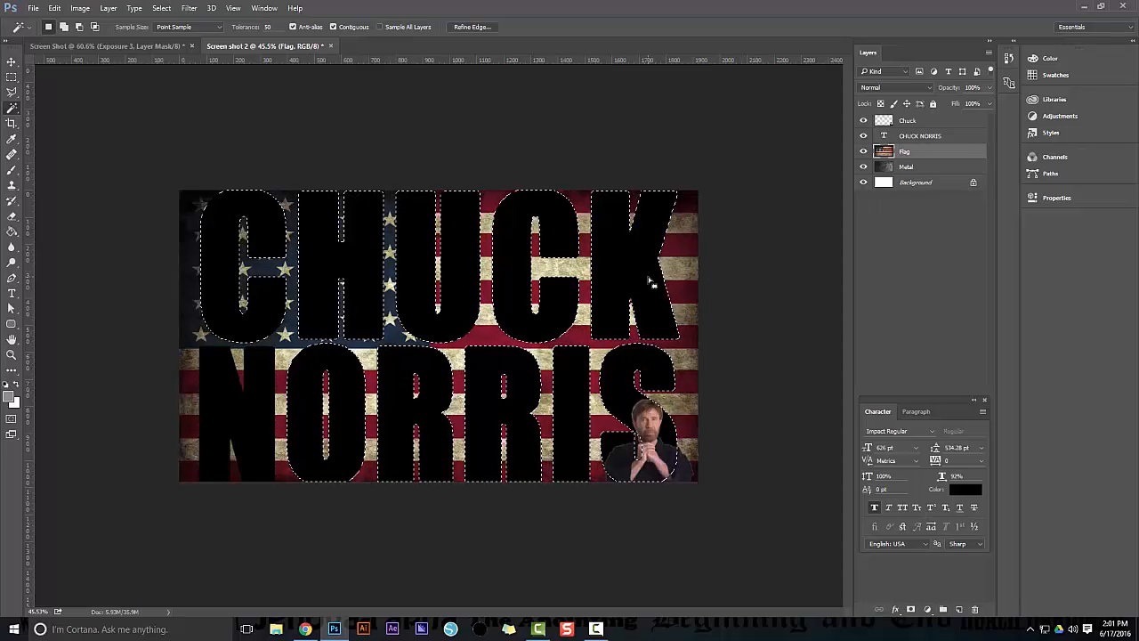
# Add the letter N of NORRIS to the Magic Wand selection, working on the CHUCK NORRIS text layer.
pyautogui.keyDown('shift'); pyautogui.click(257, 403); pyautogui.keyUp('shift')
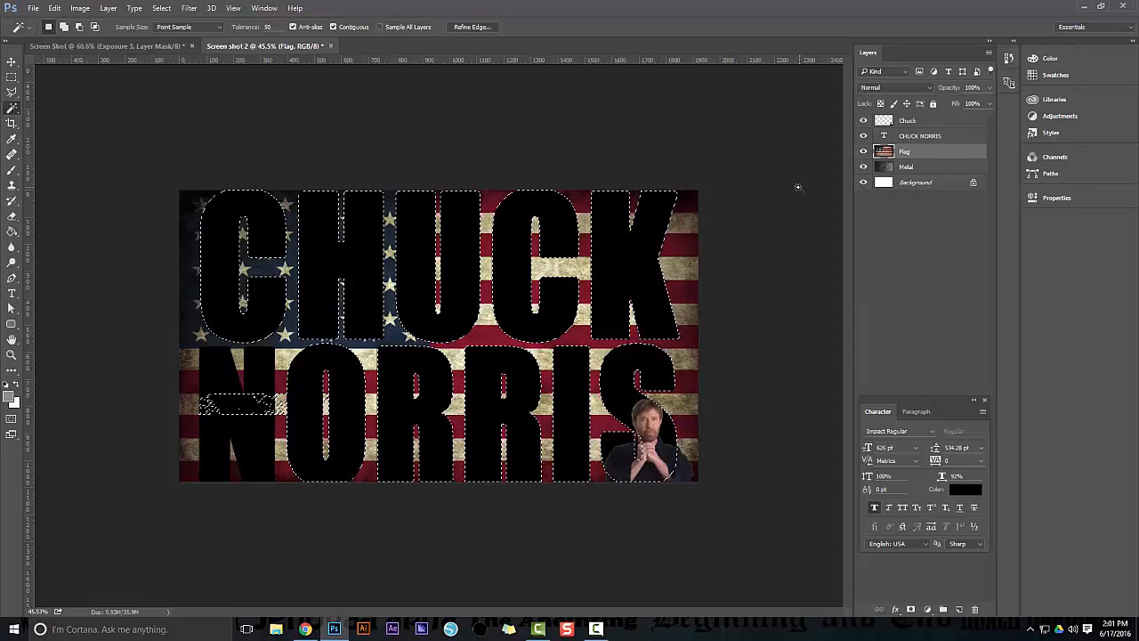
pyautogui.hotkey('ctrl', 'z')
pyautogui.click(924, 137)
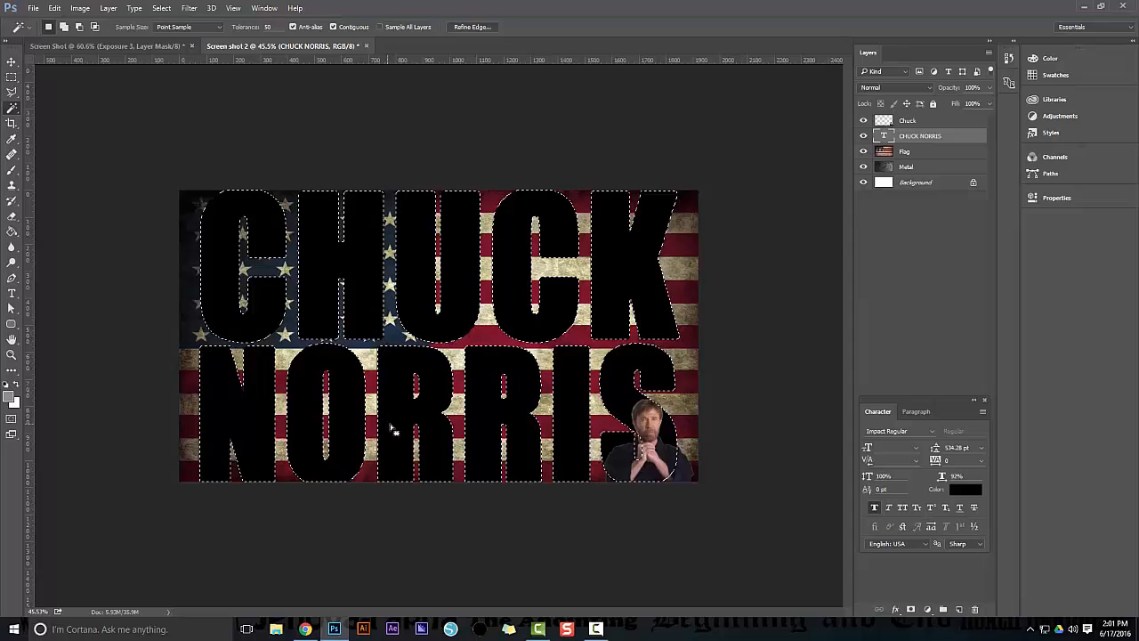
# Hide the Chuck layer and the CHUCK NORRIS text layer, and make the Flag layer active.
pyautogui.click(863, 120)
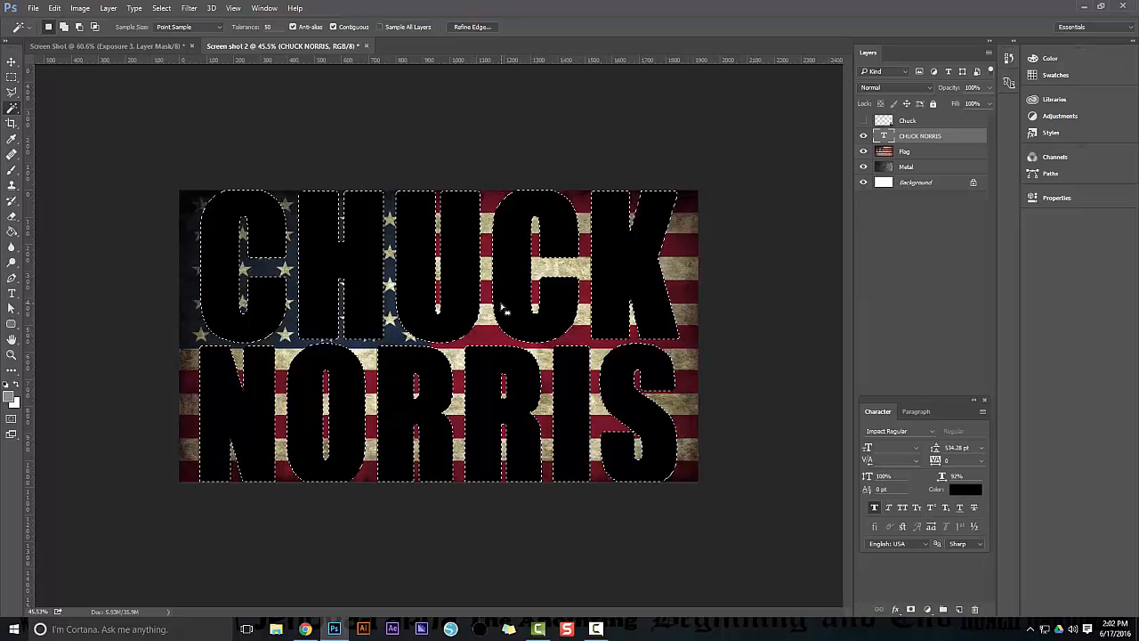
pyautogui.click(865, 137)
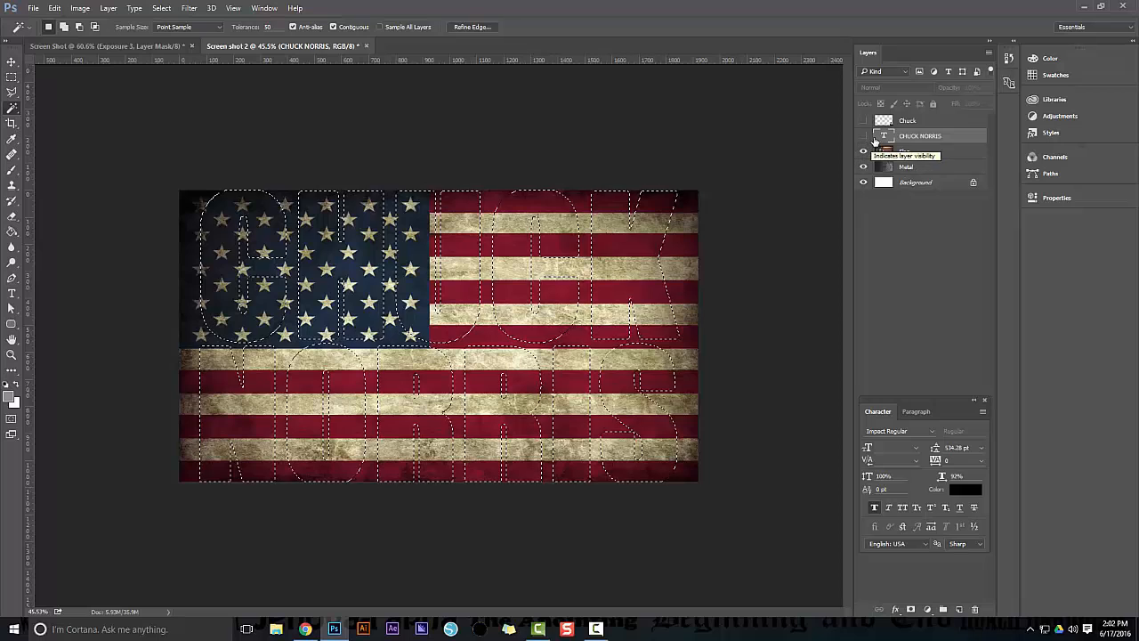
pyautogui.click(907, 156)
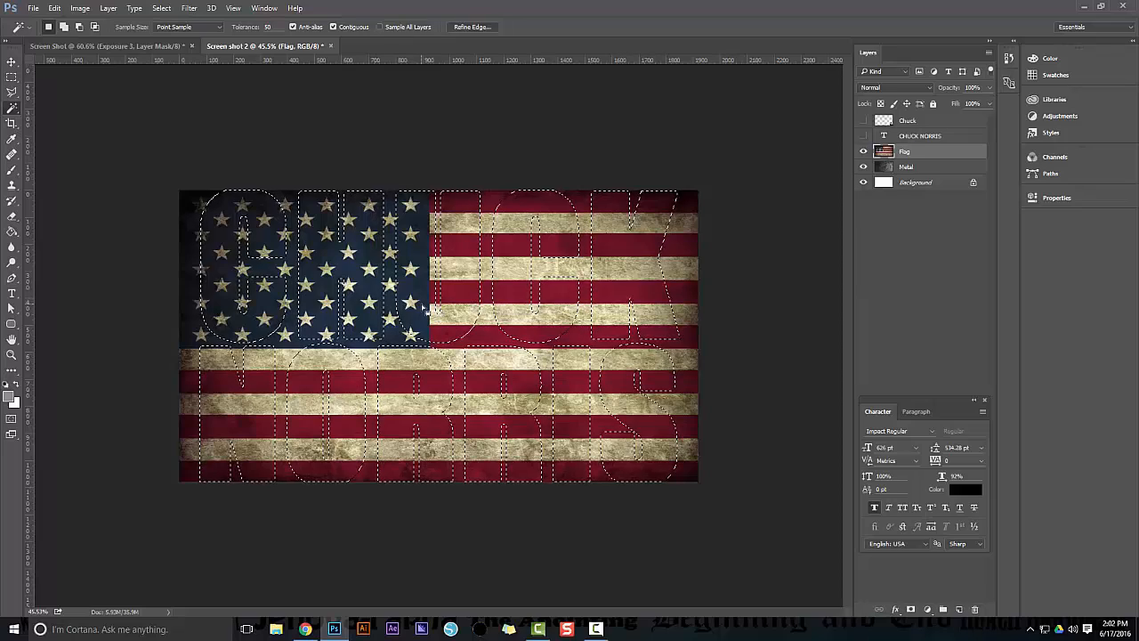
# Try deleting the flag inside the selected letters, and undo that deletion.
pyautogui.press('Delete')
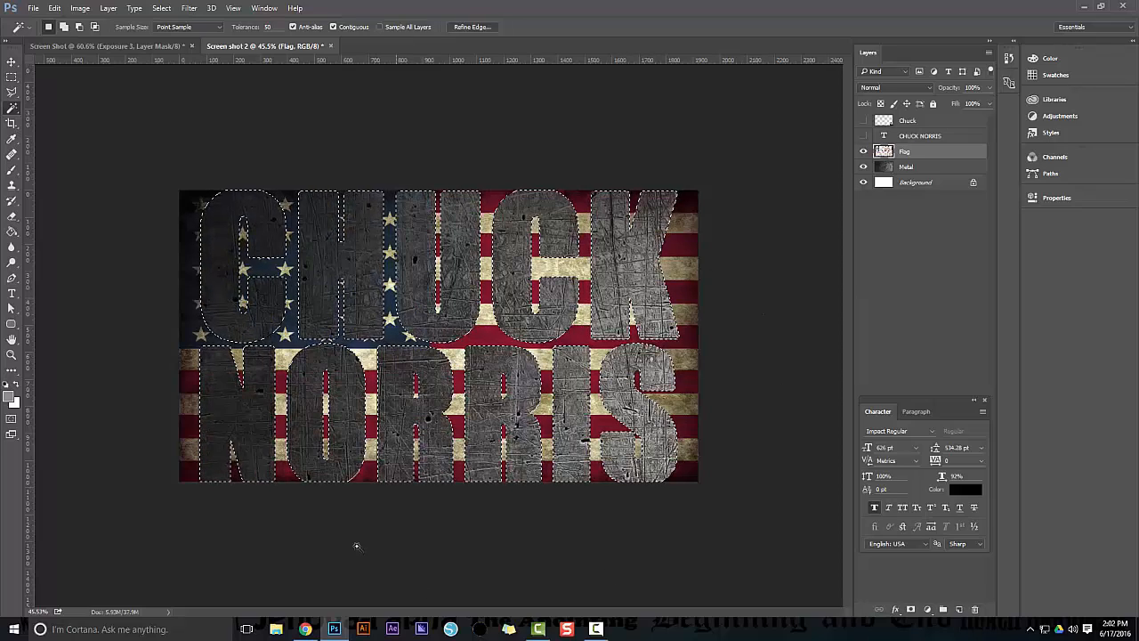
pyautogui.hotkey('ctrl', 'z')
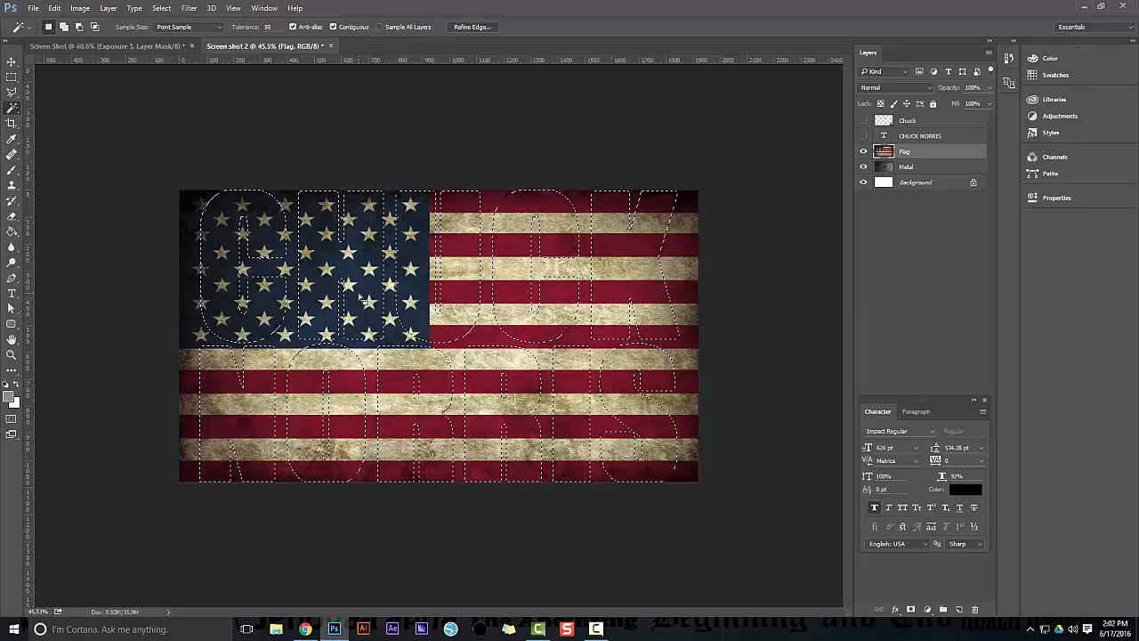
# Invert the letter selection, delete the flag outside the letters so the metal surrounds them, and deselect.
pyautogui.hotkey('ctrl', 'shift', 'i')
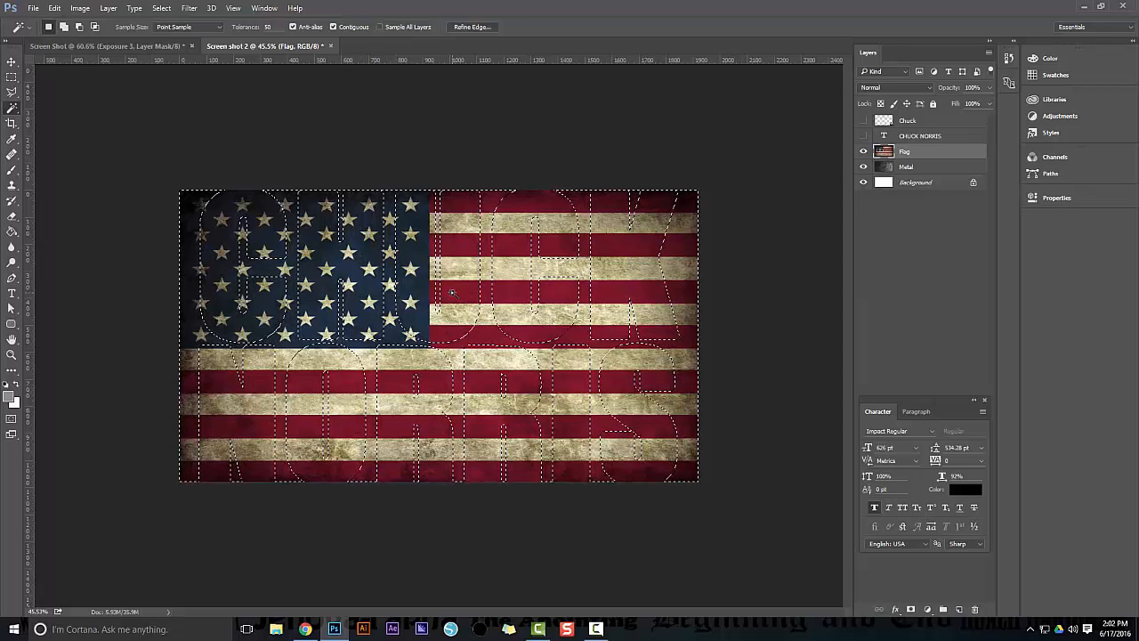
pyautogui.press('Delete')
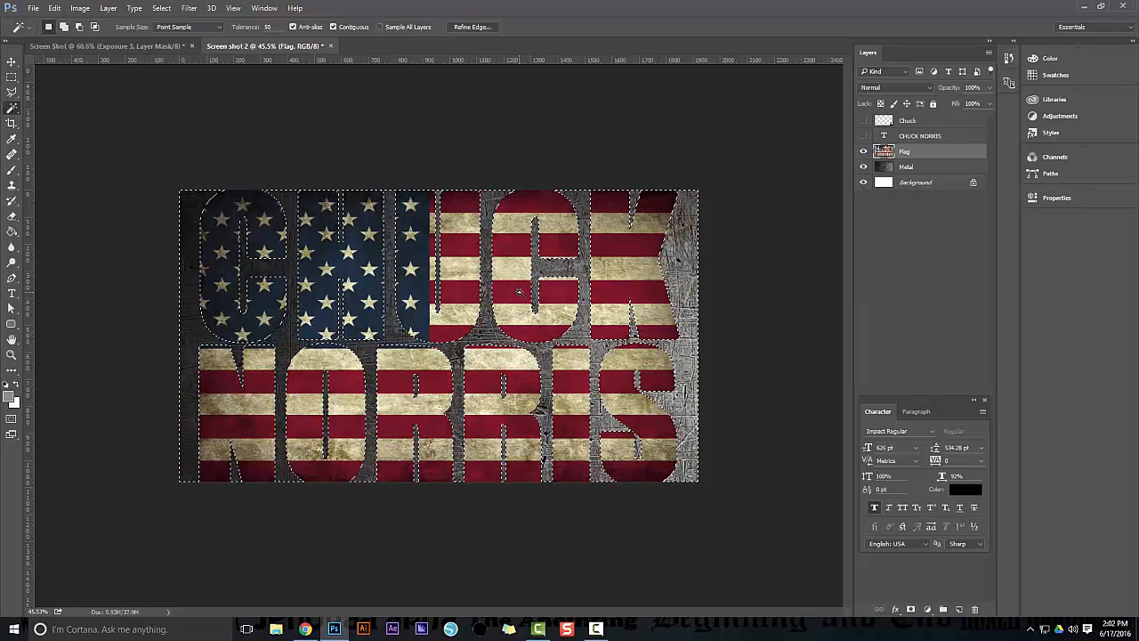
pyautogui.hotkey('ctrl', 'd')
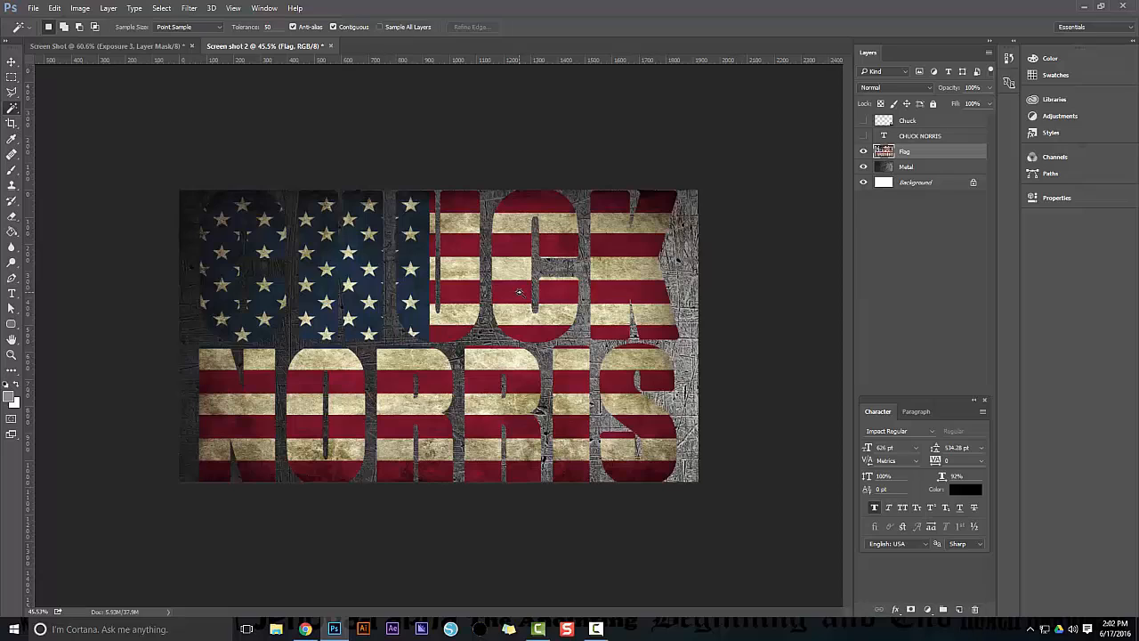